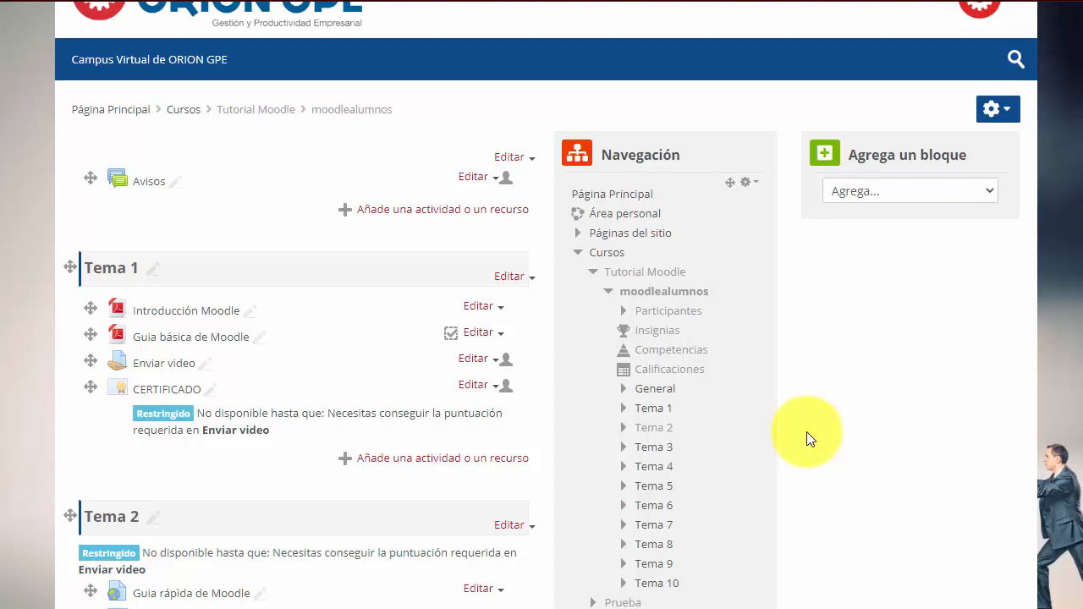
Open the categories page of the course's question bank from the course administration
{"action": "scroll", "coordinate": [808, 438], "scroll_direction": "down", "scroll_amount": 1}
{"action": "scroll", "coordinate": [808, 438], "scroll_direction": "down", "scroll_amount": 8}
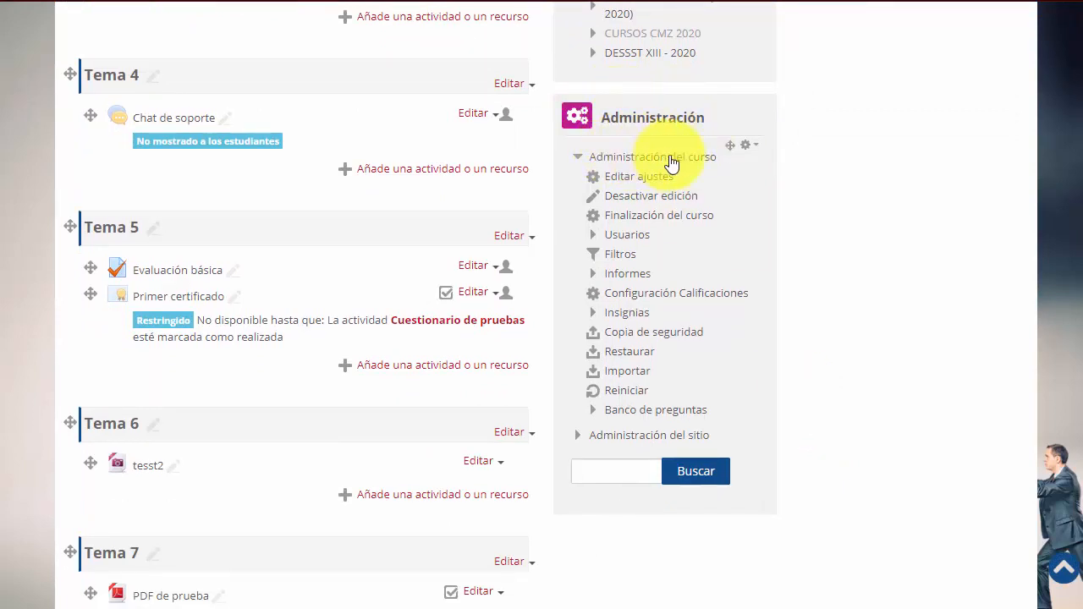
{"action": "left_click", "coordinate": [594, 415]}
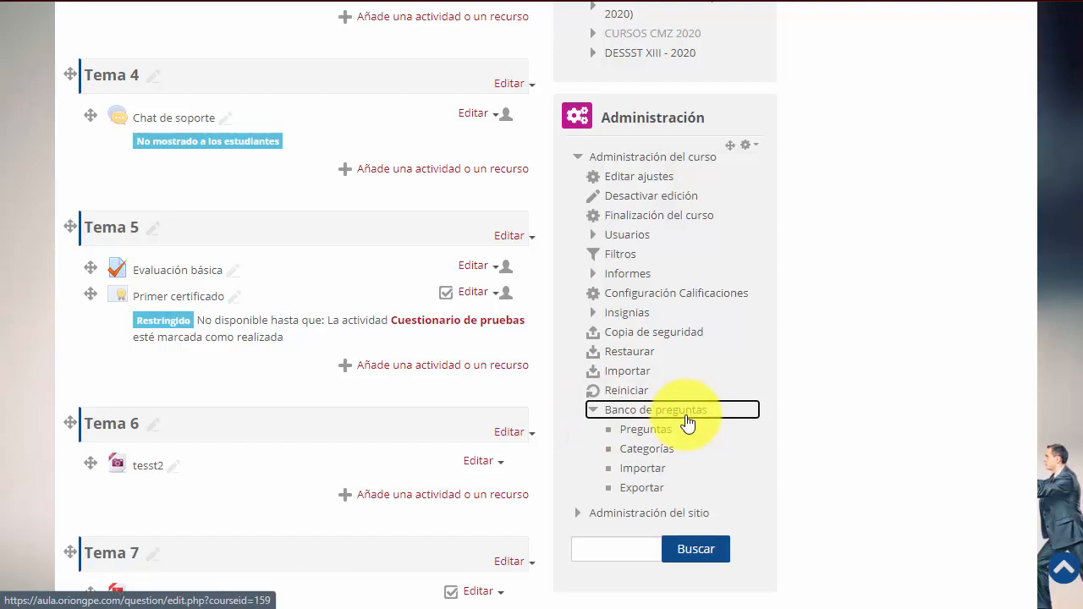
{"action": "left_click", "coordinate": [632, 452]}
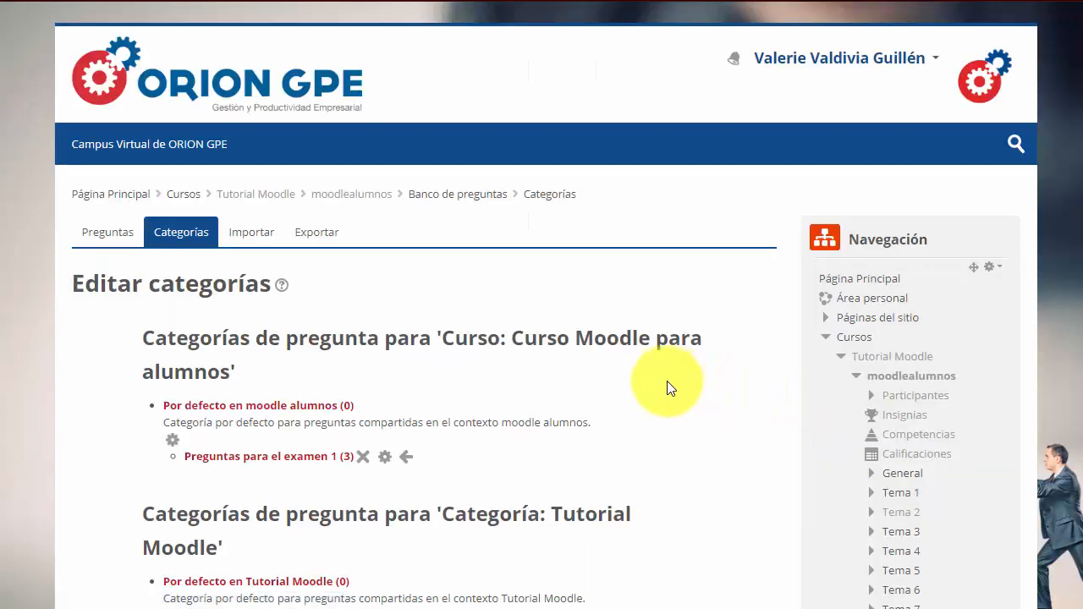
Add a question category named "Balotario preguntas examen 1" under the parent category "Por defecto en moodle alumnos"
{"action": "scroll", "coordinate": [639, 387], "scroll_direction": "down", "scroll_amount": 2}
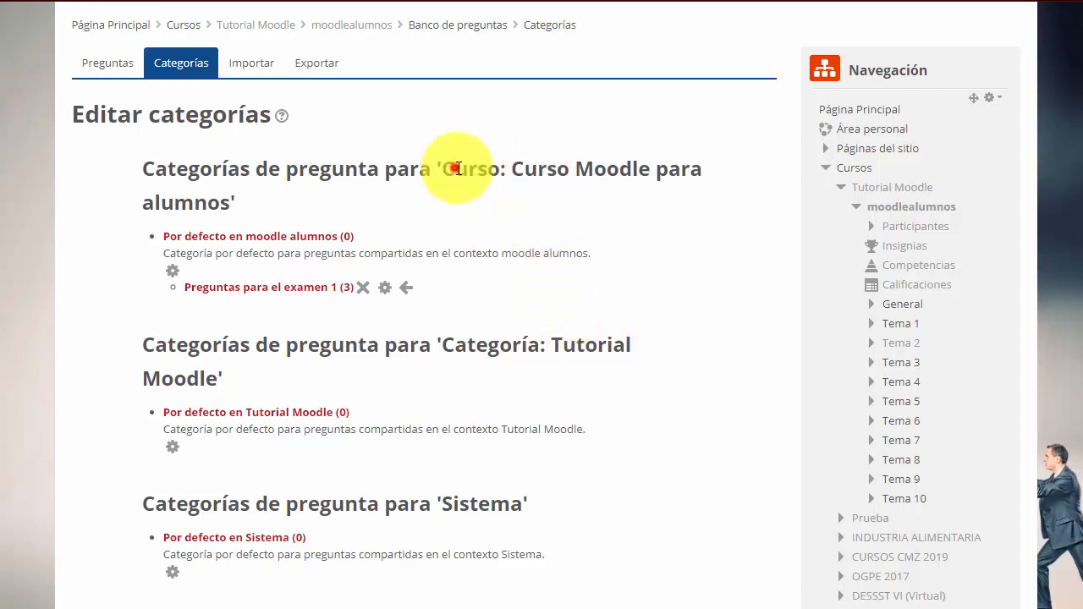
{"action": "left_click_drag", "start_coordinate": [453, 168], "coordinate": [524, 198]}
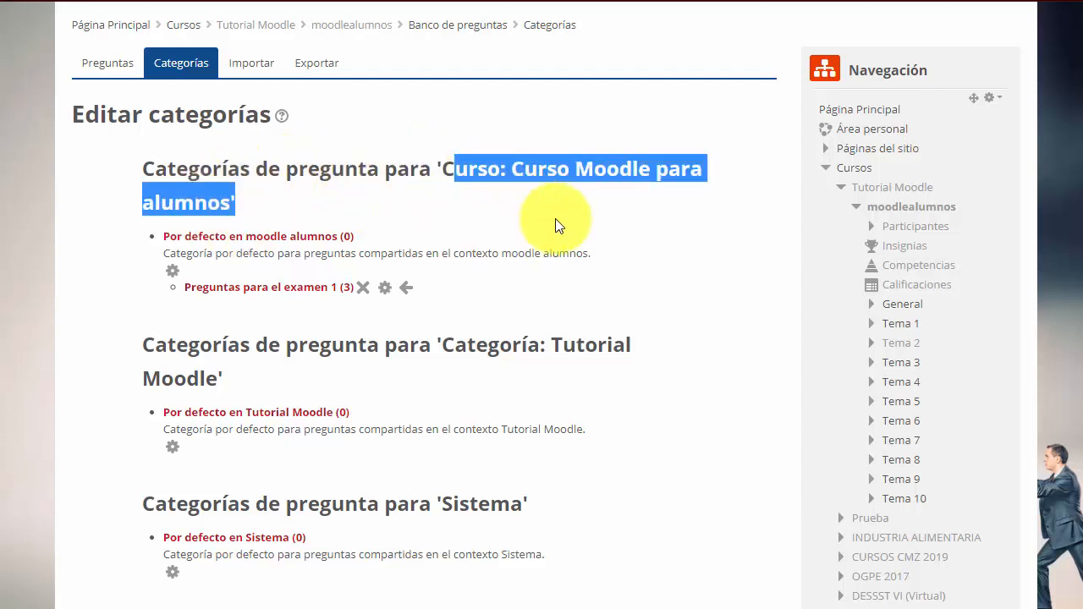
{"action": "scroll", "coordinate": [554, 237], "scroll_direction": "down", "scroll_amount": 1}
{"action": "scroll", "coordinate": [575, 288], "scroll_direction": "down", "scroll_amount": 1}
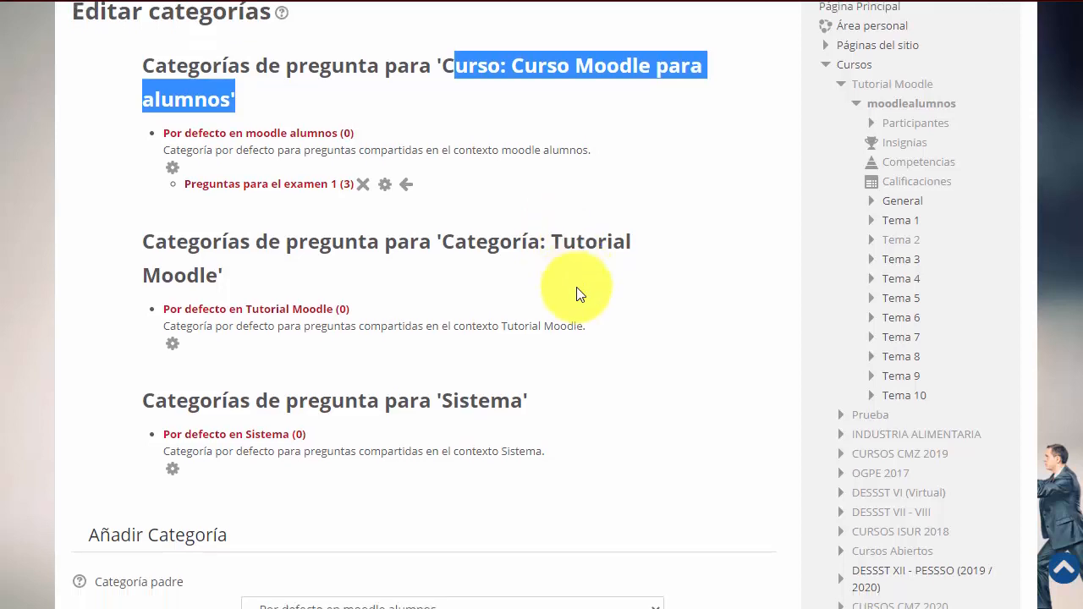
{"action": "left_click", "coordinate": [385, 185]}
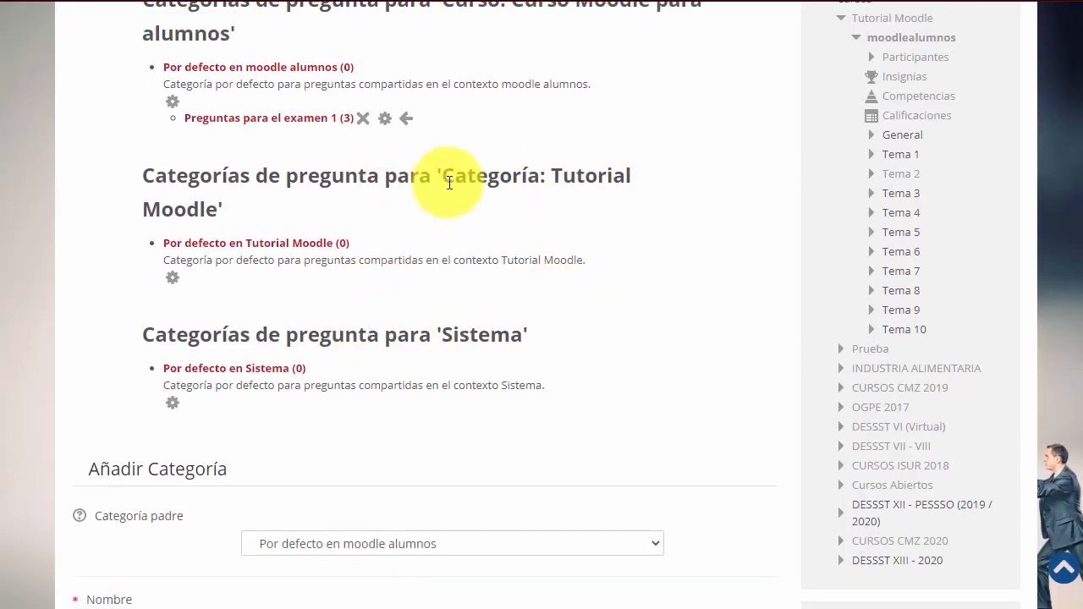
{"action": "scroll", "coordinate": [650, 322], "scroll_direction": "down", "scroll_amount": 2}
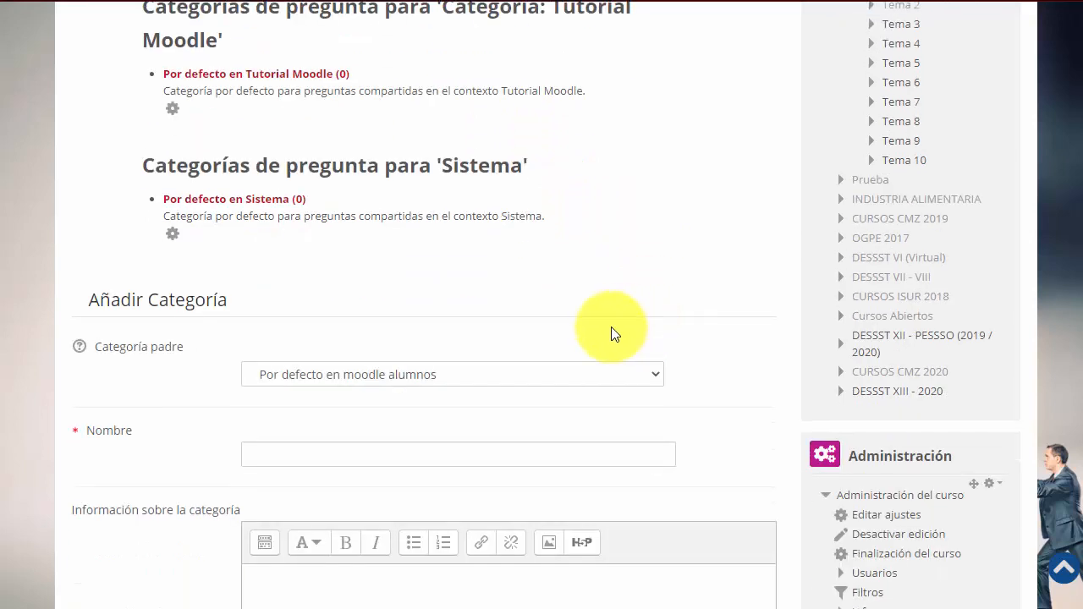
{"action": "left_click", "coordinate": [466, 453]}
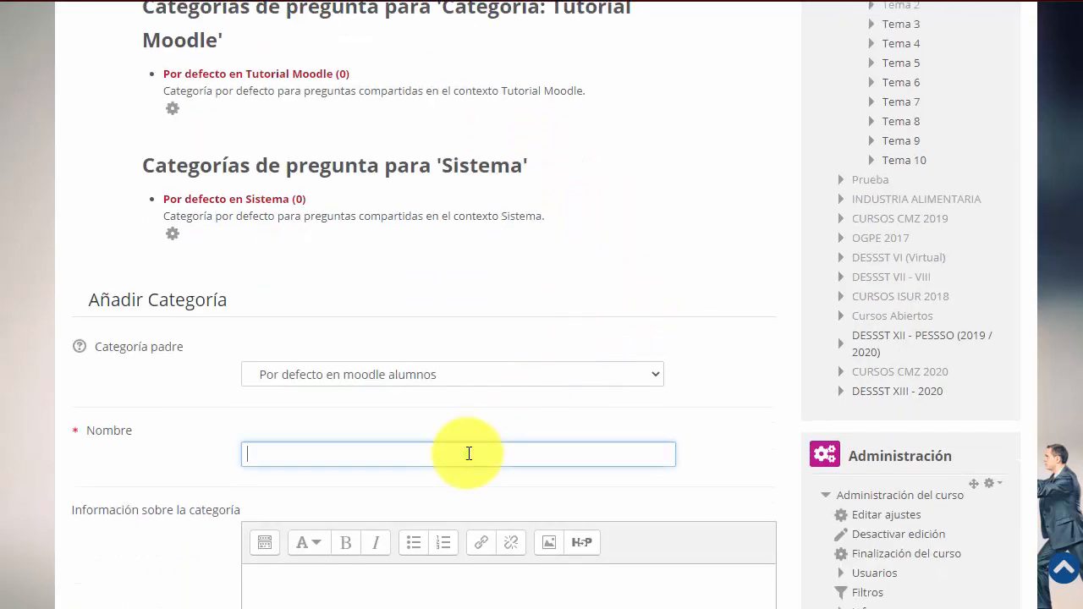
{"action": "type", "text": "Balotario preguntas exa"}
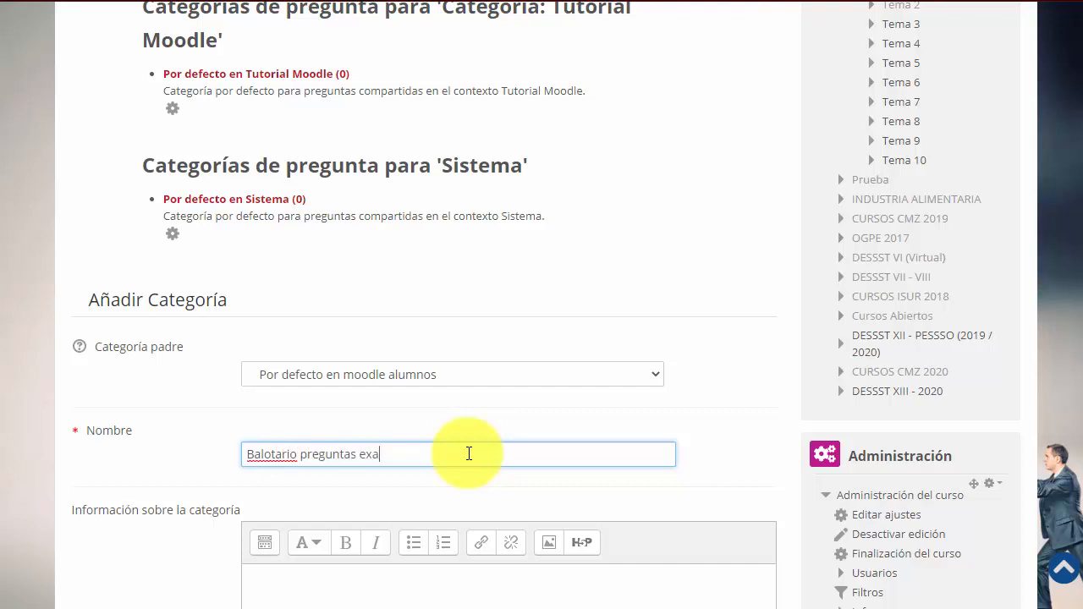
{"action": "type", "text": "men 1"}
{"action": "scroll", "coordinate": [469, 452], "scroll_direction": "down", "scroll_amount": 3}
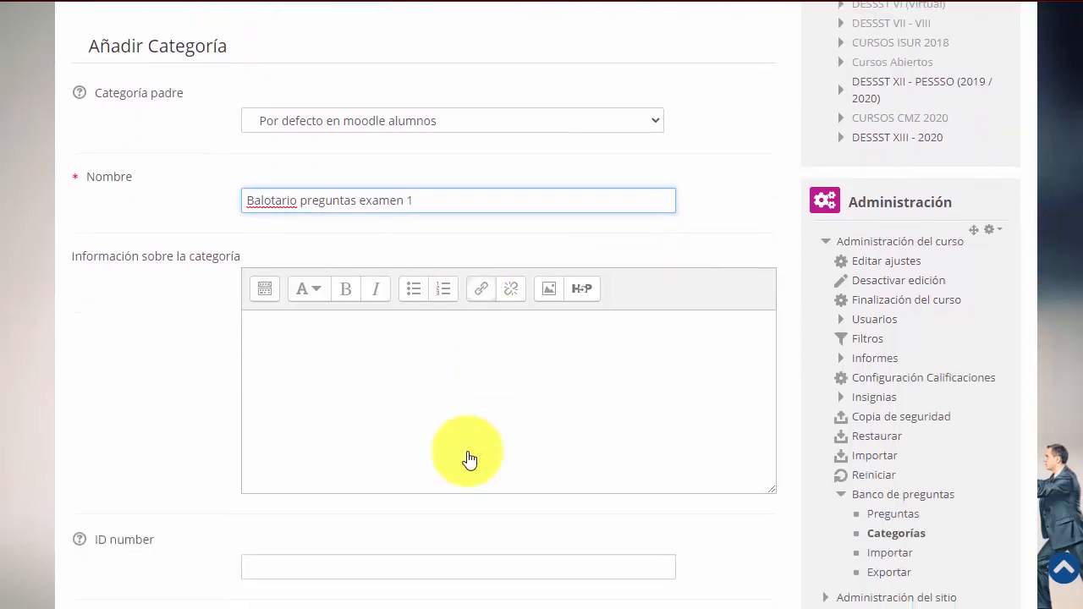
{"action": "scroll", "coordinate": [469, 452], "scroll_direction": "down", "scroll_amount": 2}
{"action": "left_click", "coordinate": [357, 491]}
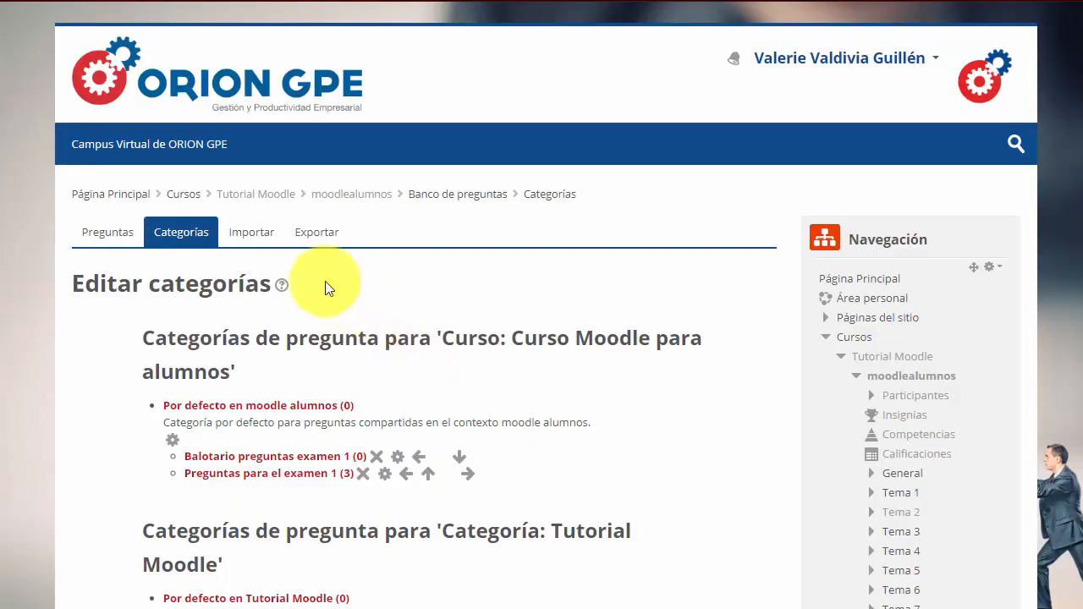
Go to the question bank's question list and select the category "Balotario preguntas examen 1"
{"action": "left_click", "coordinate": [91, 228]}
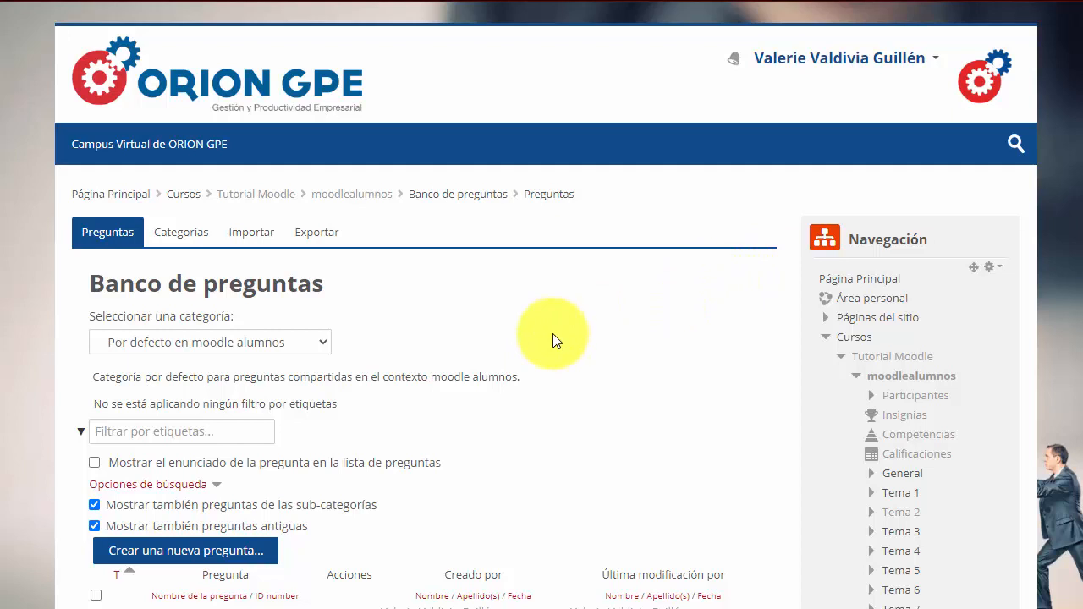
{"action": "scroll", "coordinate": [557, 341], "scroll_direction": "down", "scroll_amount": 3}
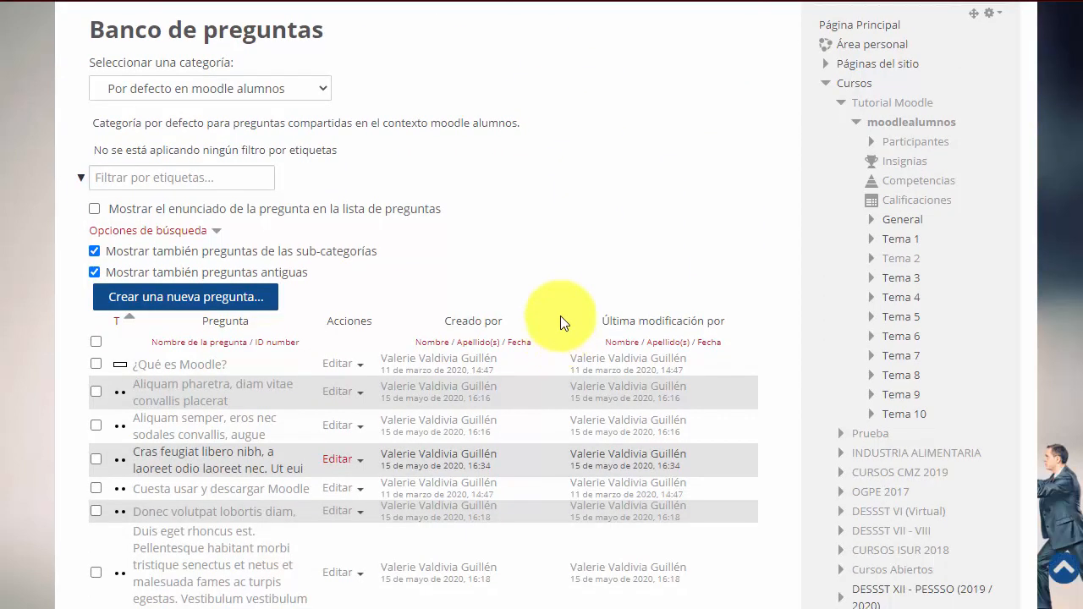
{"action": "left_click", "coordinate": [295, 89]}
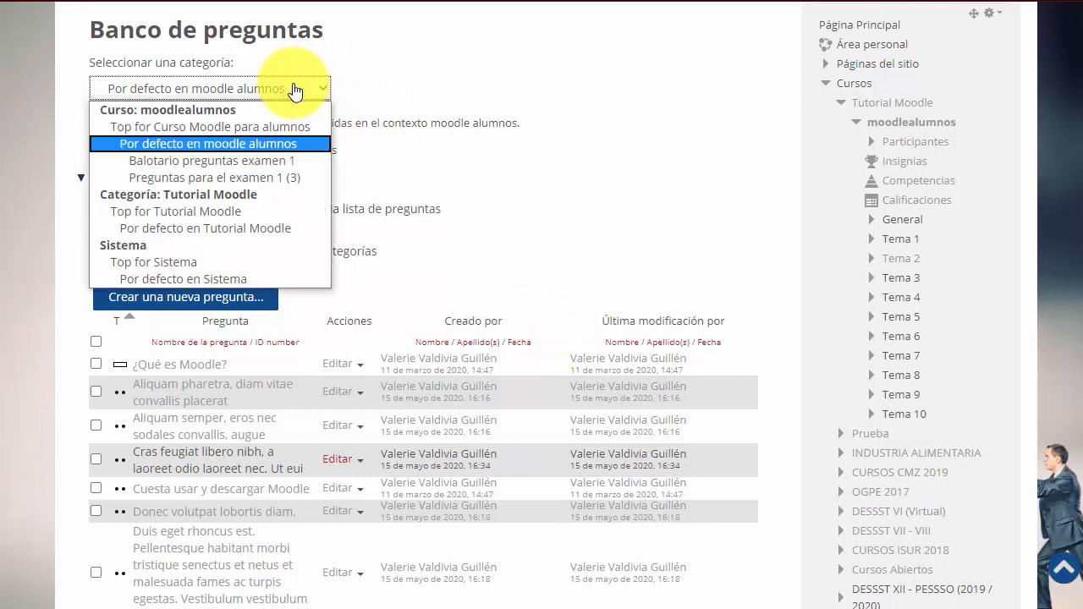
{"action": "left_click", "coordinate": [209, 160]}
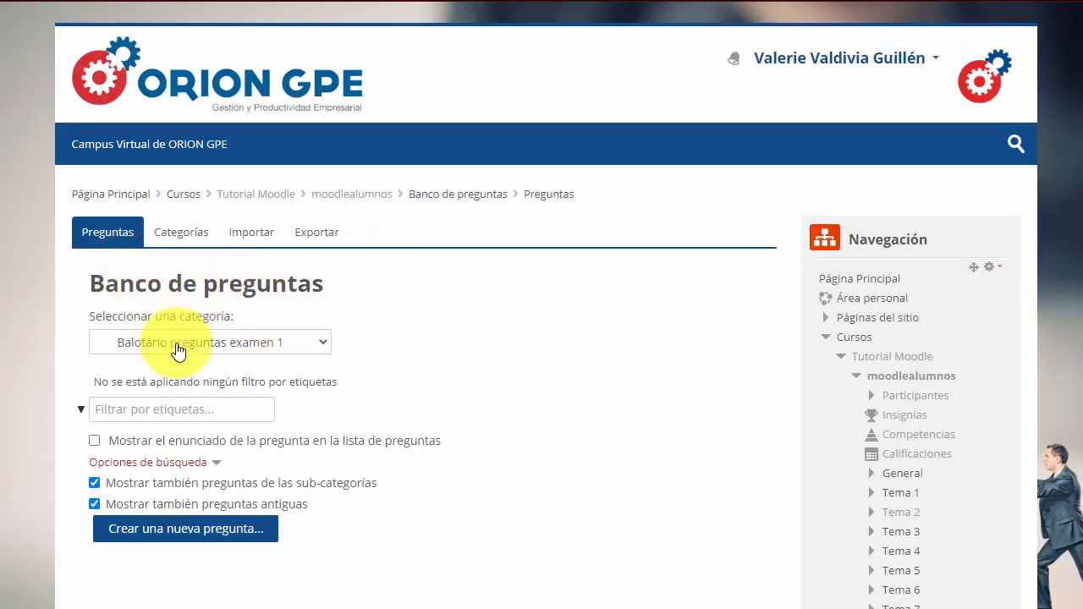
Start creating a new question of type Verdadero/Falso in the selected category
{"action": "scroll", "coordinate": [330, 373], "scroll_direction": "down", "scroll_amount": 1}
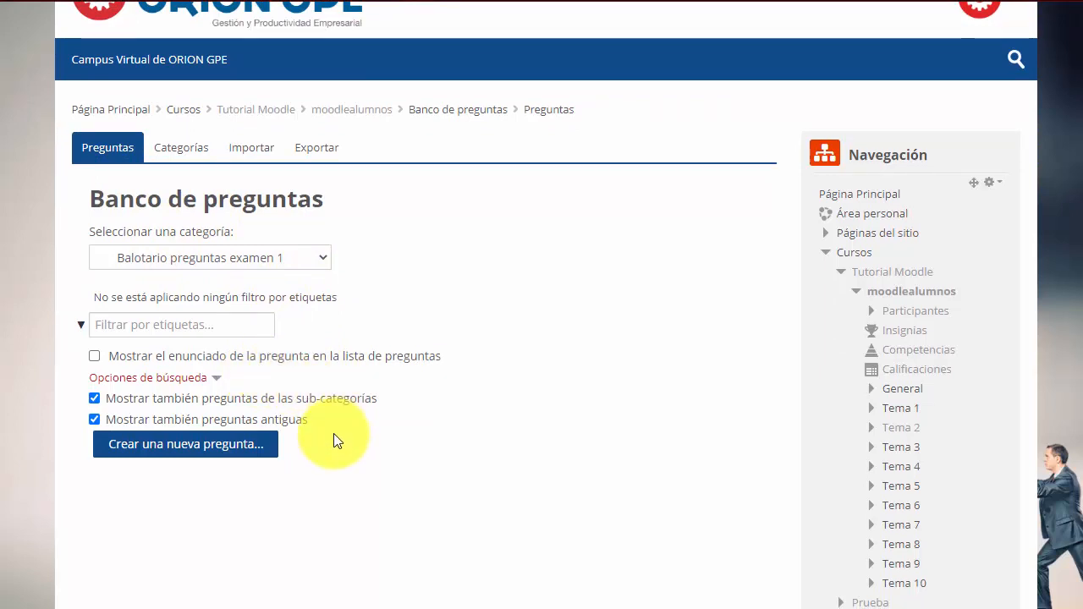
{"action": "left_click", "coordinate": [240, 449]}
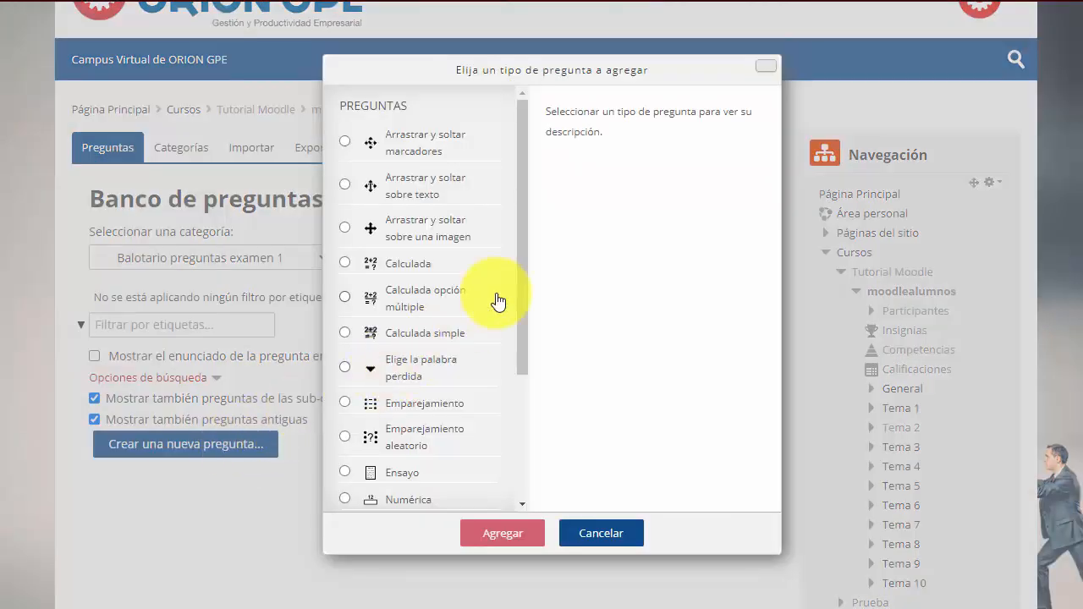
{"action": "scroll", "coordinate": [498, 302], "scroll_direction": "down", "scroll_amount": 2}
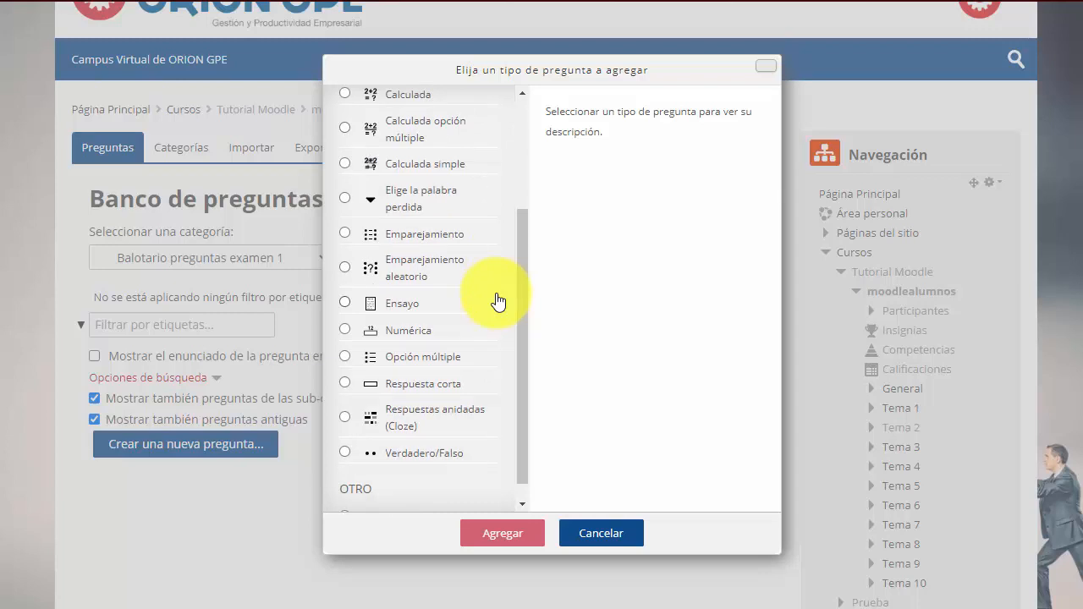
{"action": "left_click", "coordinate": [412, 452]}
{"action": "left_click", "coordinate": [527, 530]}
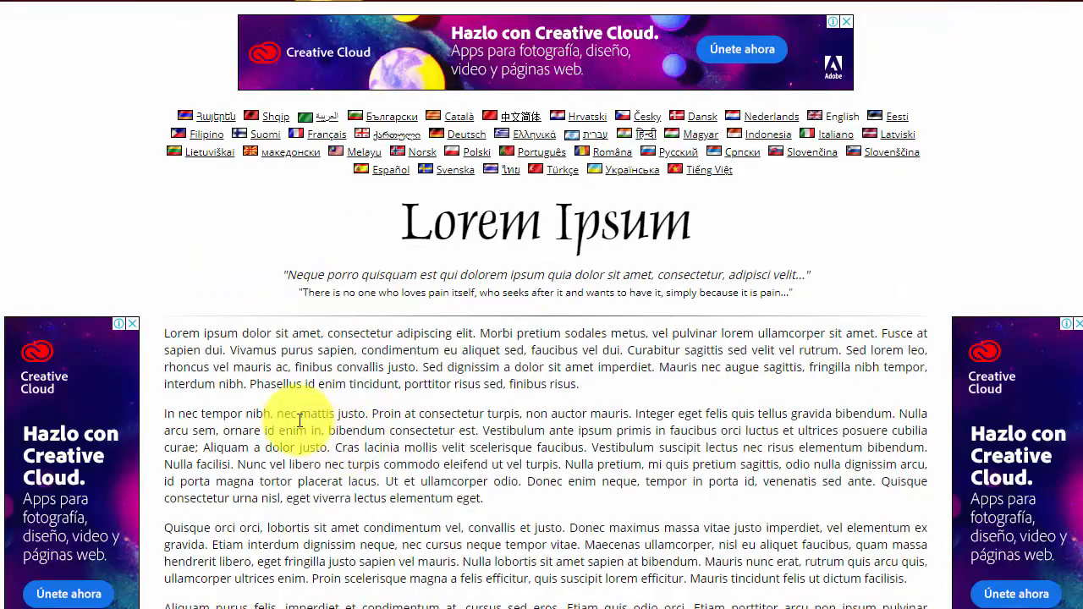
Copy "In nec tempor nibh, nec mattis justo" from the Lorem Ipsum page and paste it as the question's statement
{"action": "left_click_drag", "start_coordinate": [164, 413], "coordinate": [368, 412]}
{"action": "key", "text": "ctrl+c"}
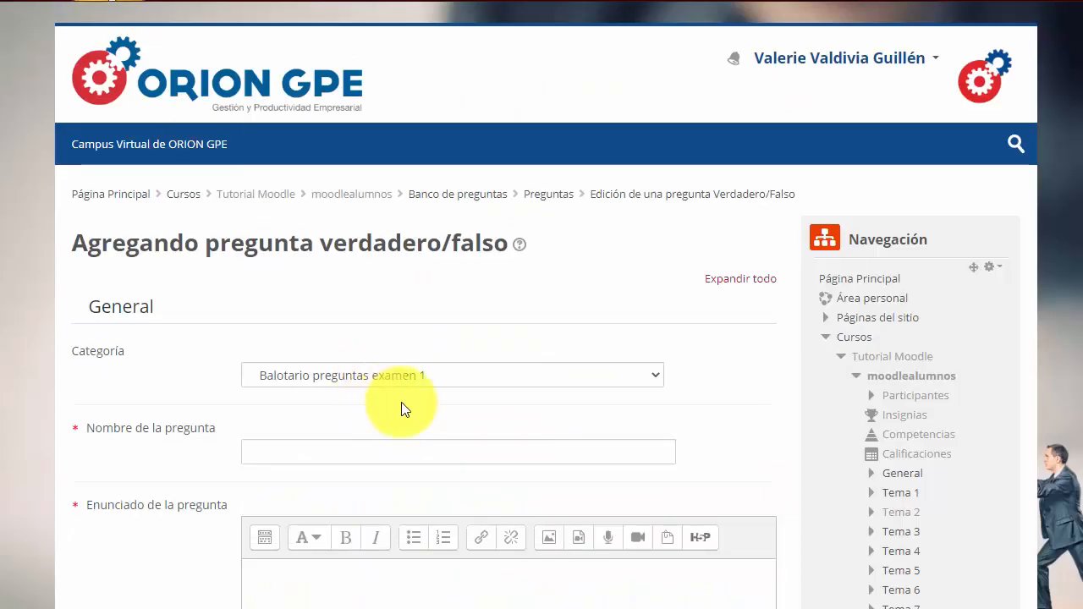
{"action": "scroll", "coordinate": [408, 406], "scroll_direction": "down", "scroll_amount": 1}
{"action": "left_click", "coordinate": [320, 362]}
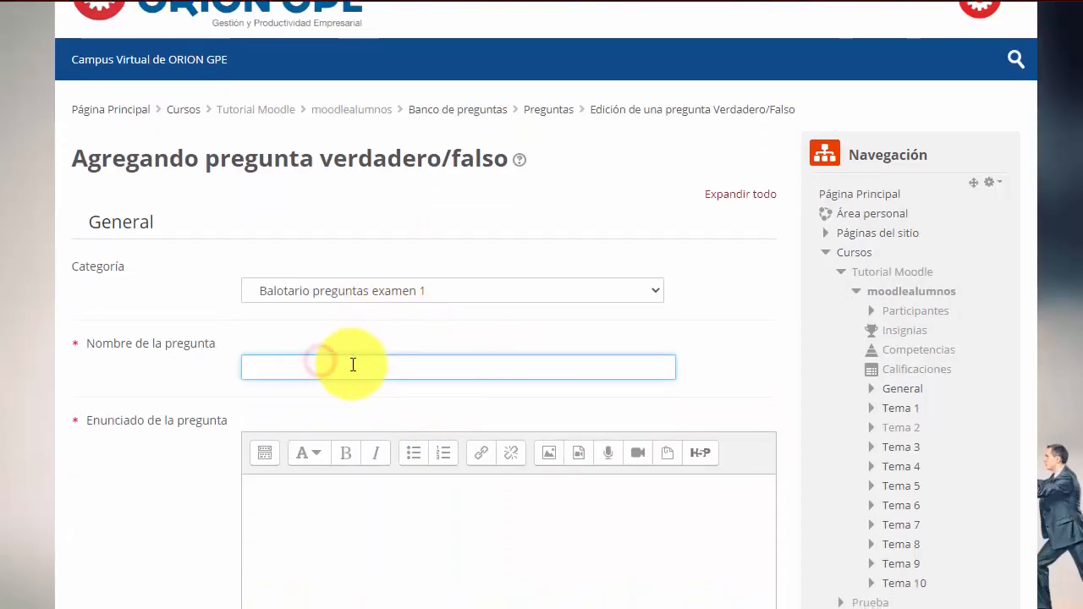
{"action": "scroll", "coordinate": [426, 381], "scroll_direction": "down", "scroll_amount": 2}
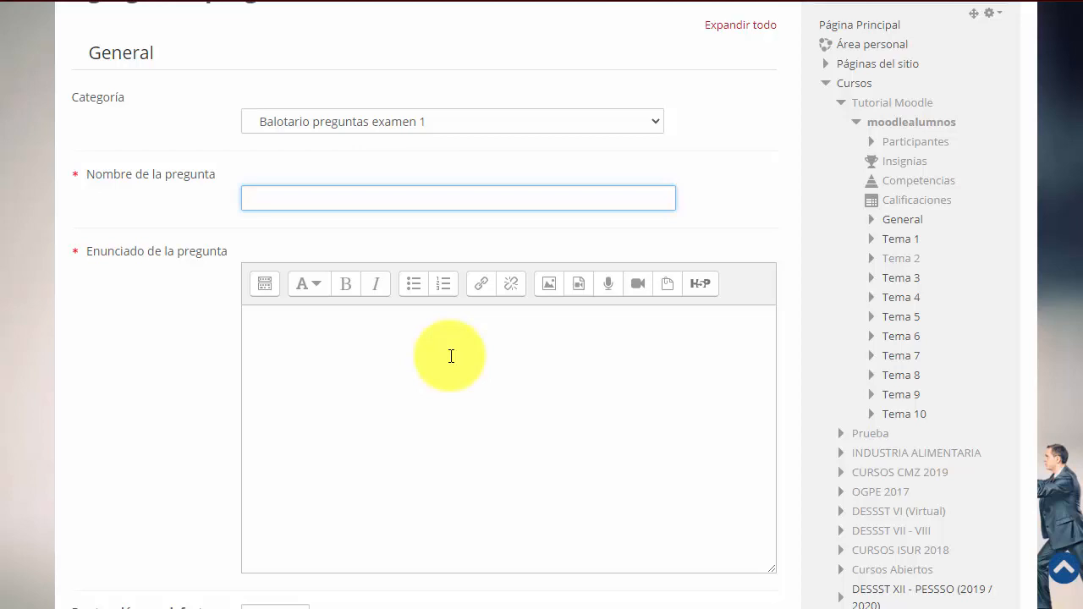
{"action": "left_click", "coordinate": [451, 357]}
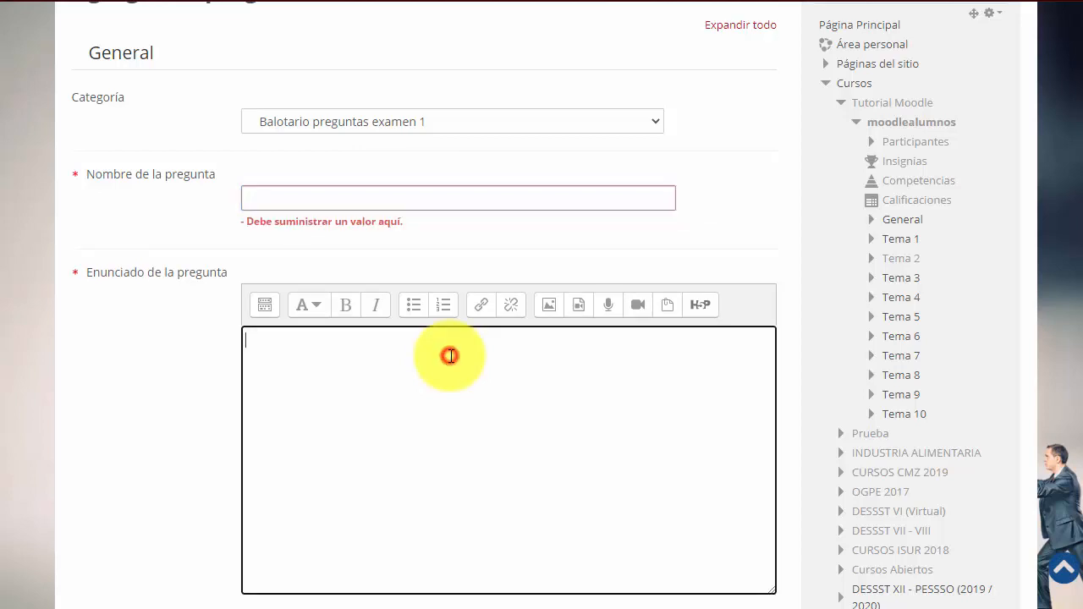
{"action": "key", "text": "ctrl+v"}
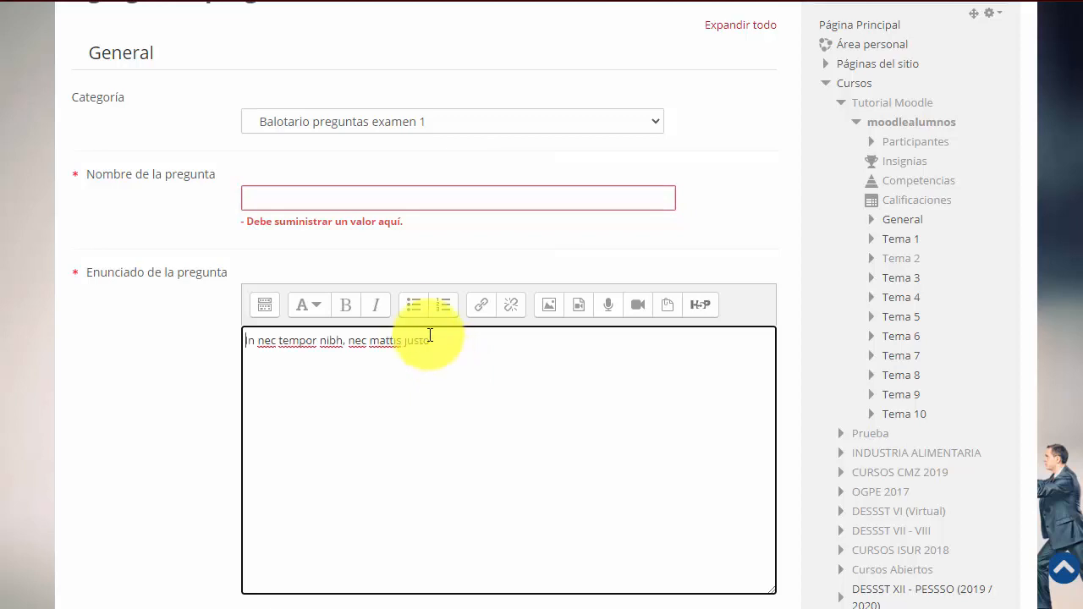
Paste the copied phrase "In nec tempor nibh, nec mattis justo" as the question's name
{"action": "left_click", "coordinate": [361, 194]}
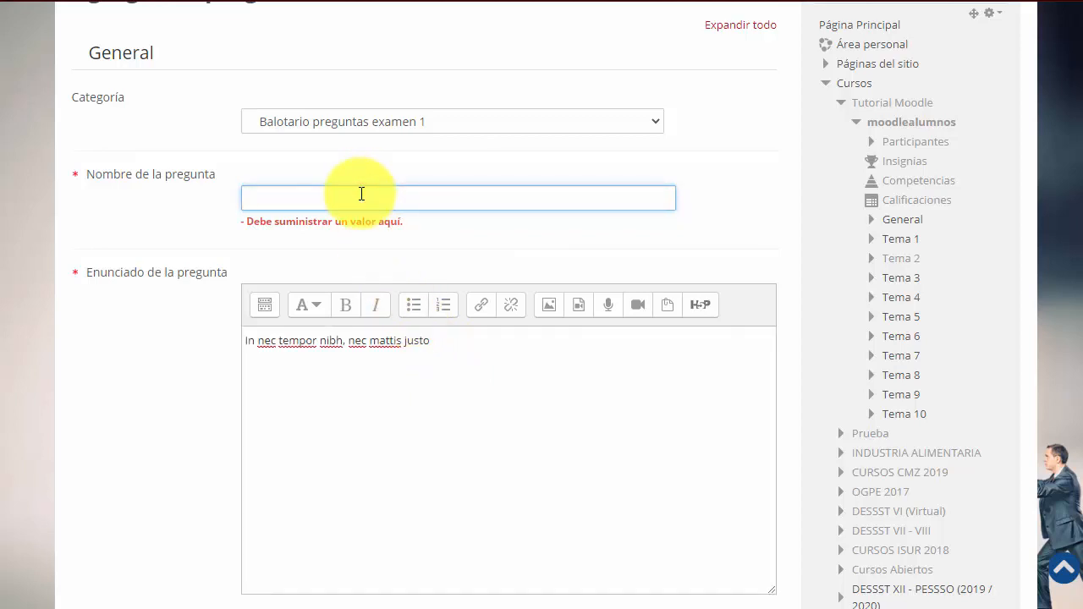
{"action": "key", "text": "ctrl+v"}
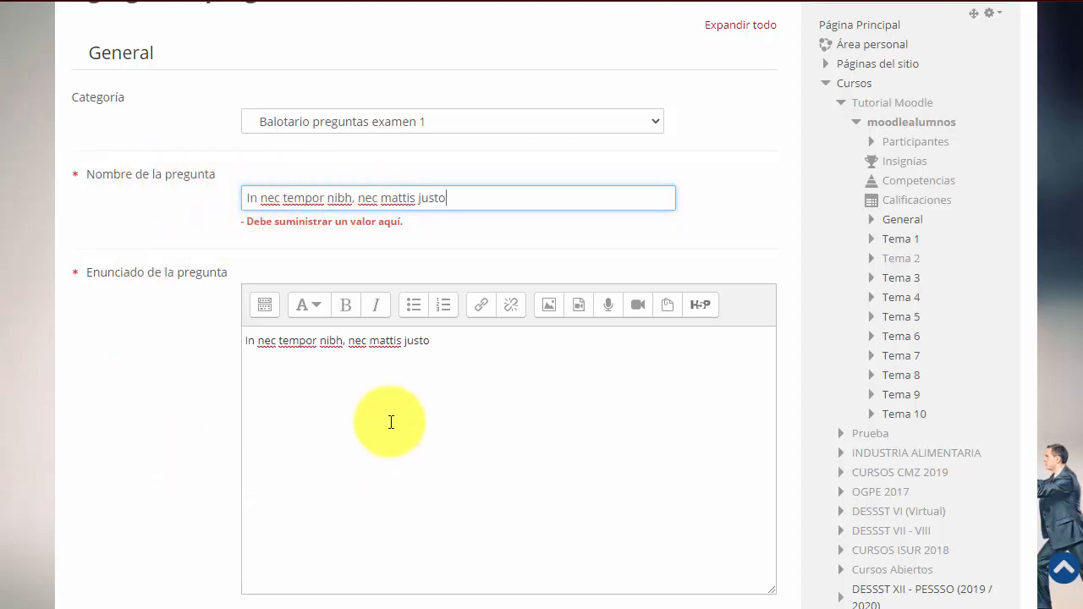
{"action": "left_click_drag", "start_coordinate": [452, 199], "coordinate": [232, 202]}
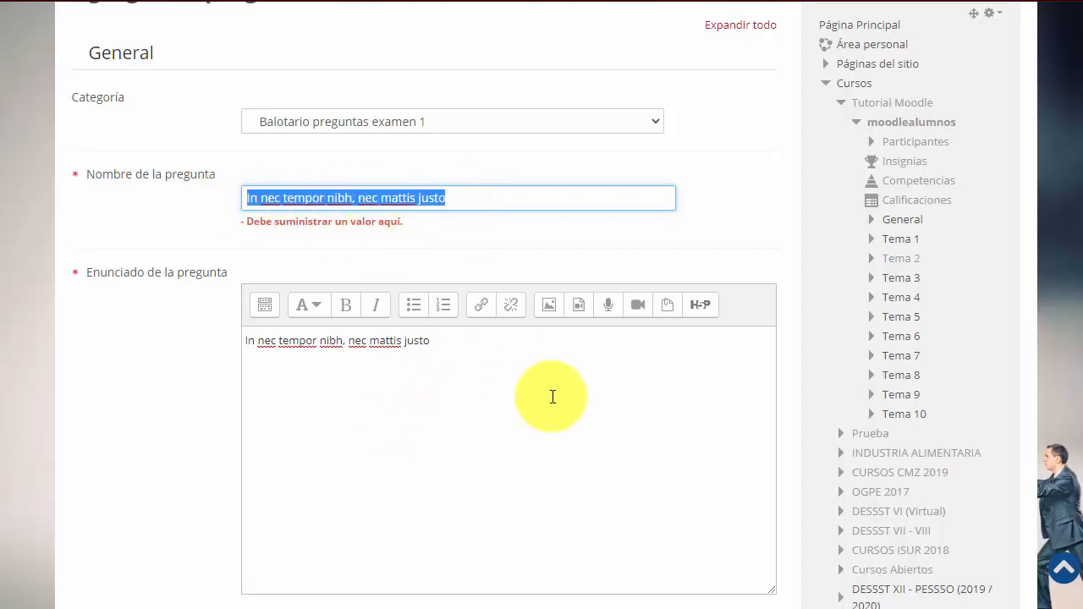
{"action": "left_click", "coordinate": [538, 340]}
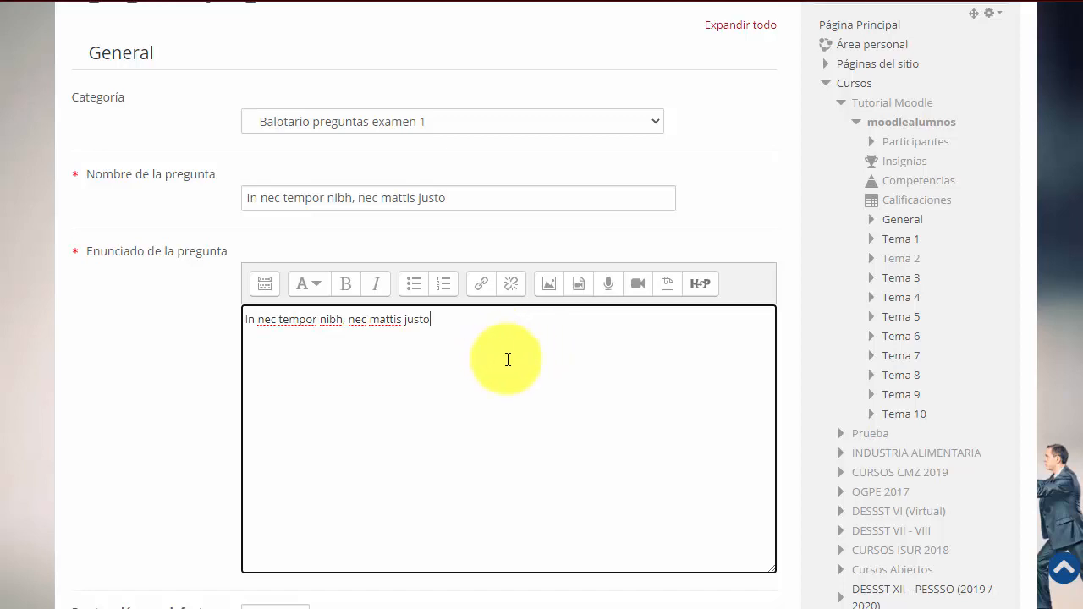
Set the question's default score (Puntuación por defecto) to 5
{"action": "scroll", "coordinate": [542, 394], "scroll_direction": "down", "scroll_amount": 4}
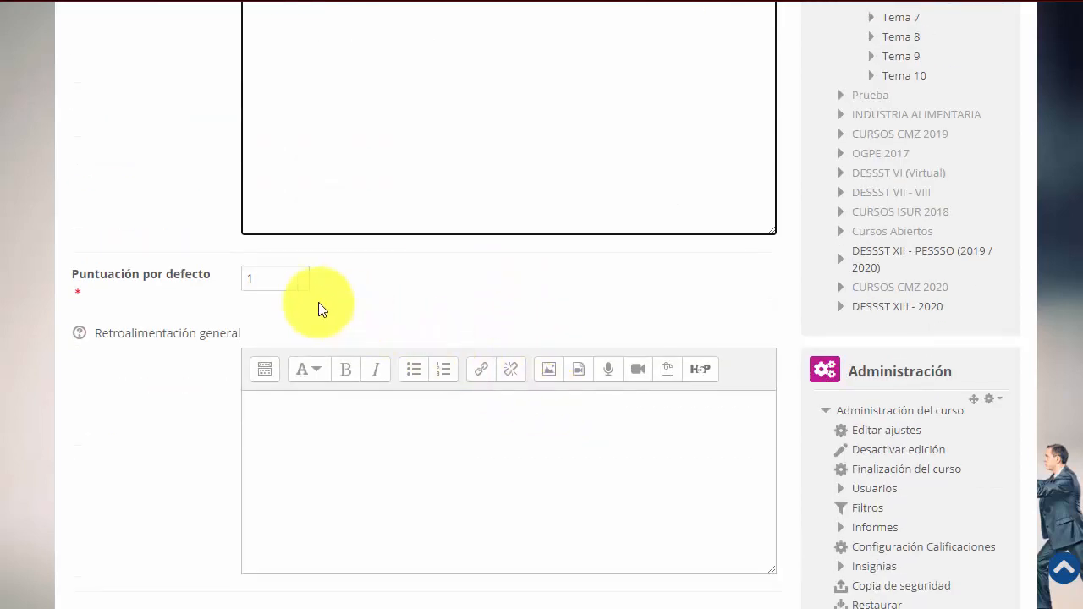
{"action": "double_click", "coordinate": [280, 277]}
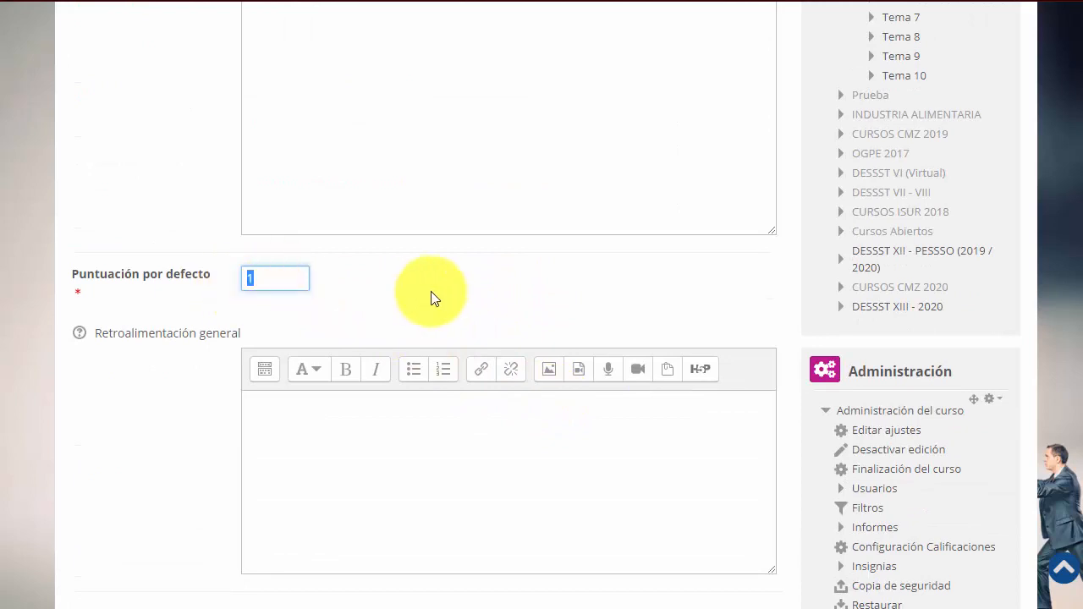
{"action": "type", "text": "2"}
{"action": "double_click", "coordinate": [256, 277]}
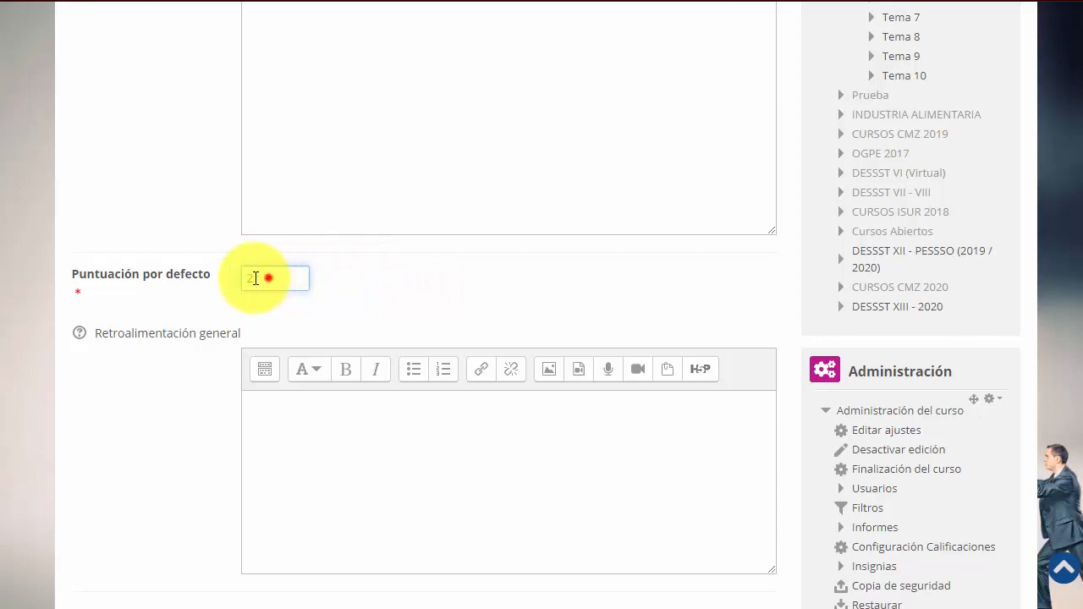
{"action": "type", "text": "5"}
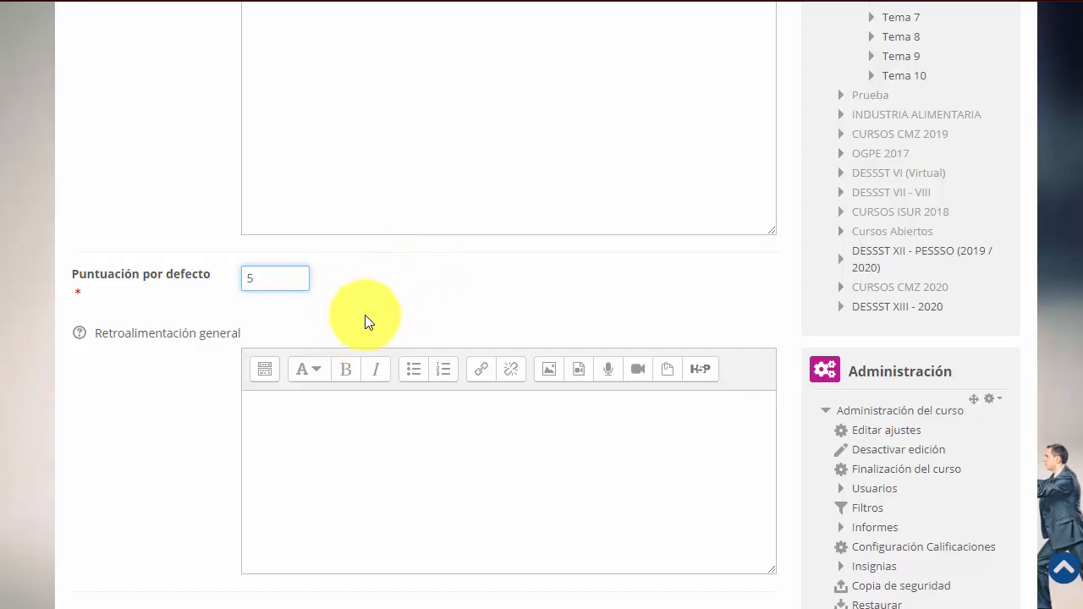
Set the question's correct answer (Respuesta correcta) to Verdadero
{"action": "scroll", "coordinate": [364, 321], "scroll_direction": "down", "scroll_amount": 6}
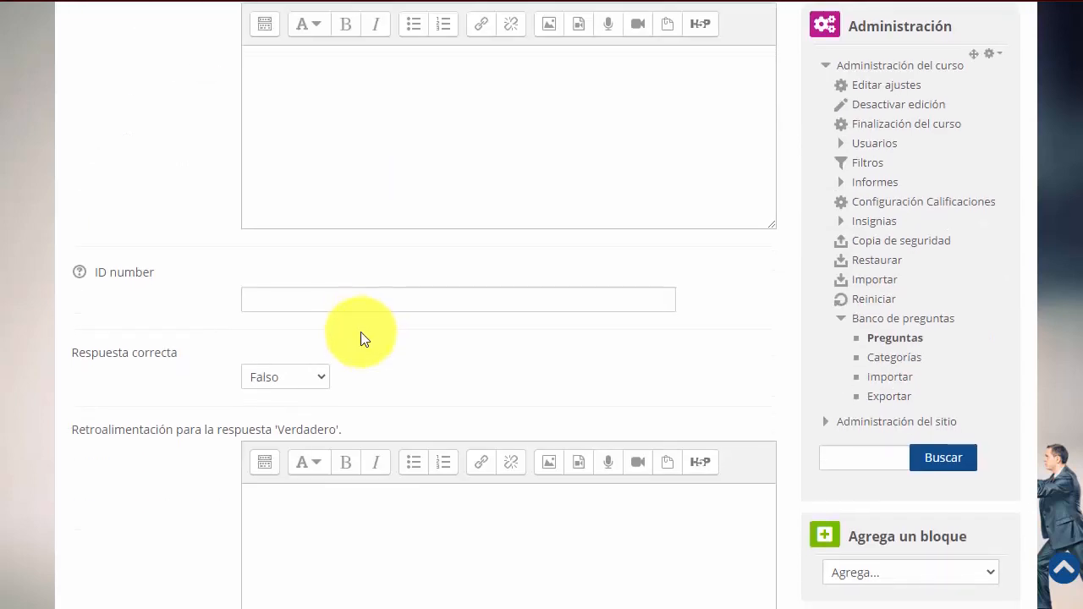
{"action": "left_click", "coordinate": [322, 214]}
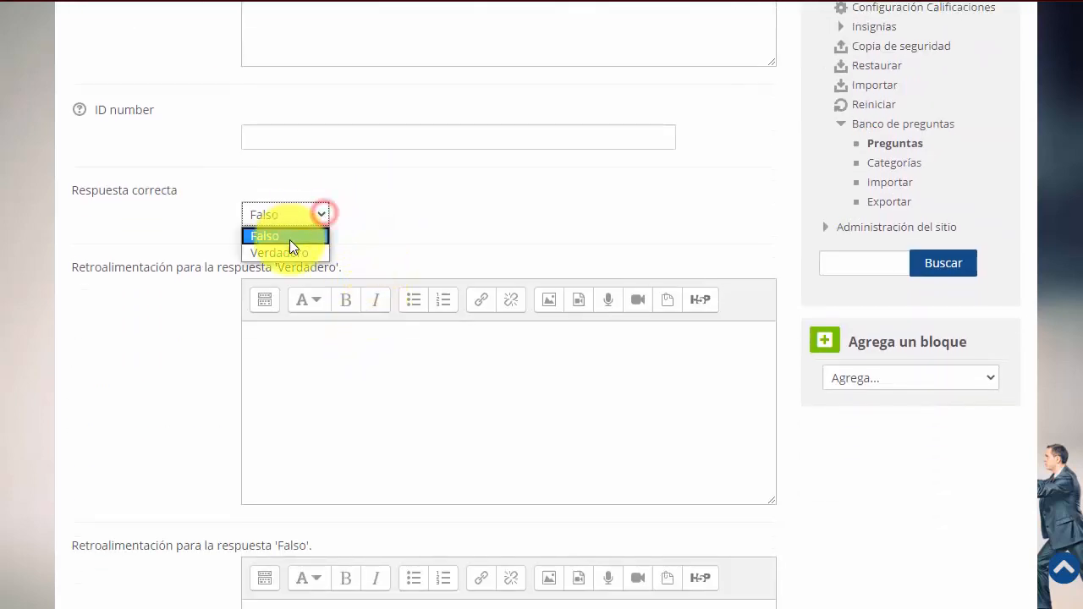
{"action": "left_click", "coordinate": [282, 256]}
Check the feedback fields for the Verdadero and Falso answers, leave them empty, and save the question
{"action": "scroll", "coordinate": [508, 512], "scroll_direction": "down", "scroll_amount": 5}
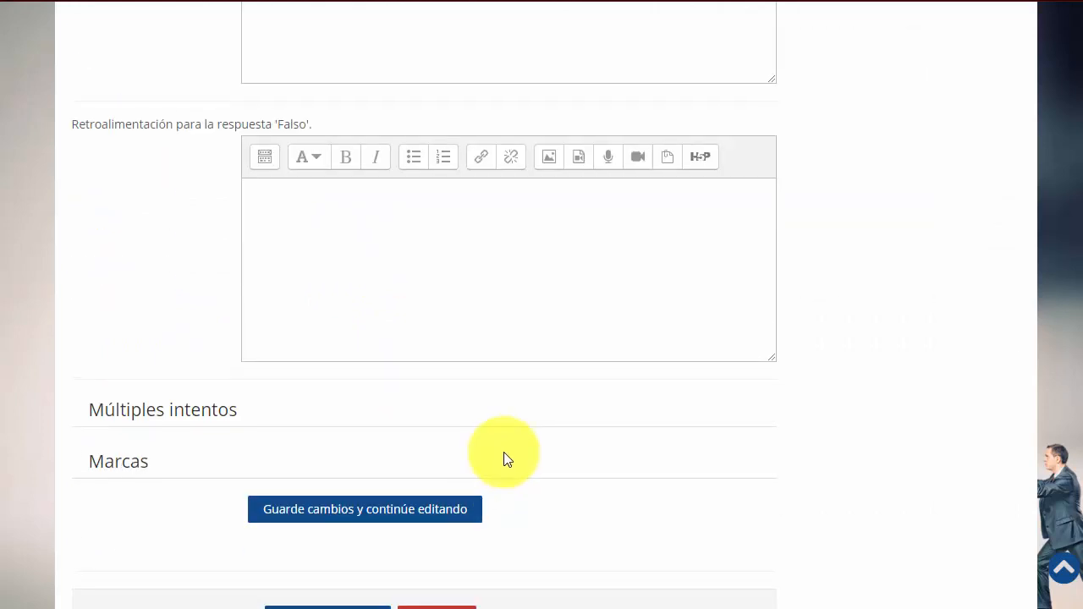
{"action": "scroll", "coordinate": [470, 256], "scroll_direction": "up", "scroll_amount": 2}
{"action": "left_click", "coordinate": [372, 115]}
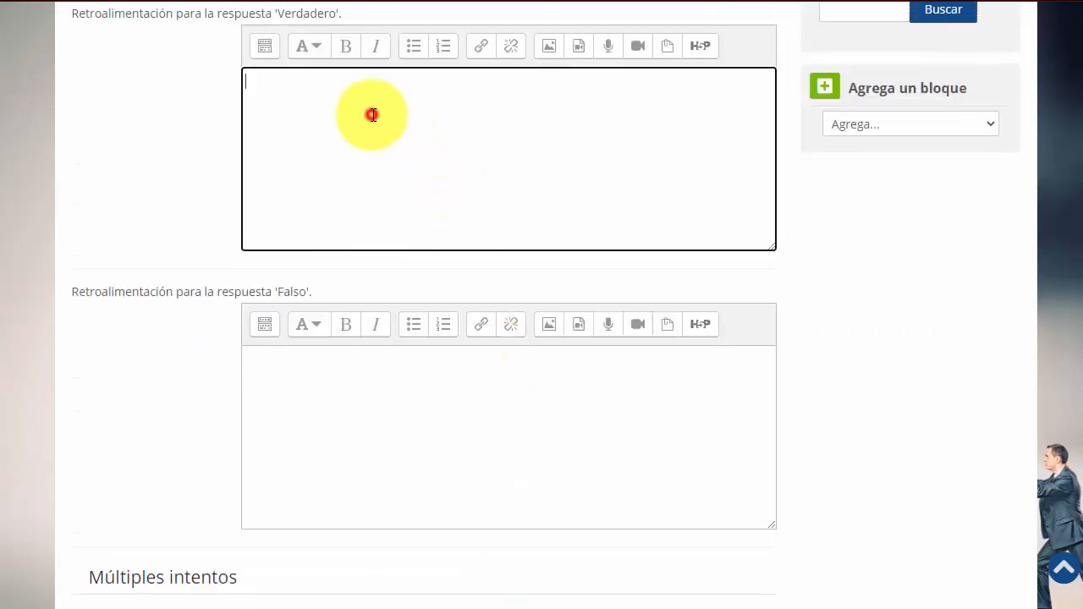
{"action": "left_click", "coordinate": [407, 375]}
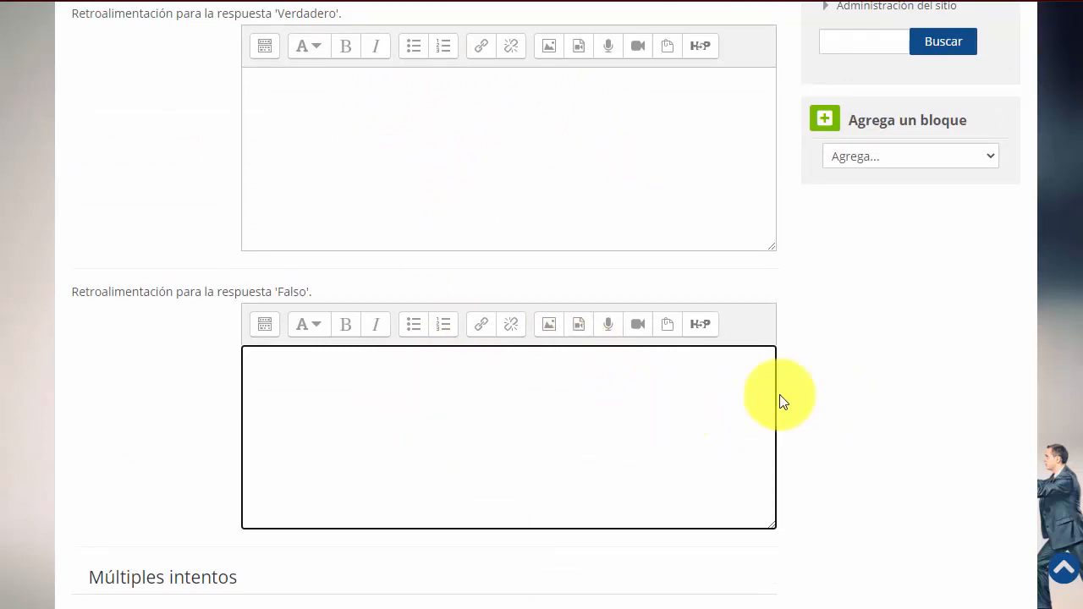
{"action": "scroll", "coordinate": [910, 450], "scroll_direction": "down", "scroll_amount": 1}
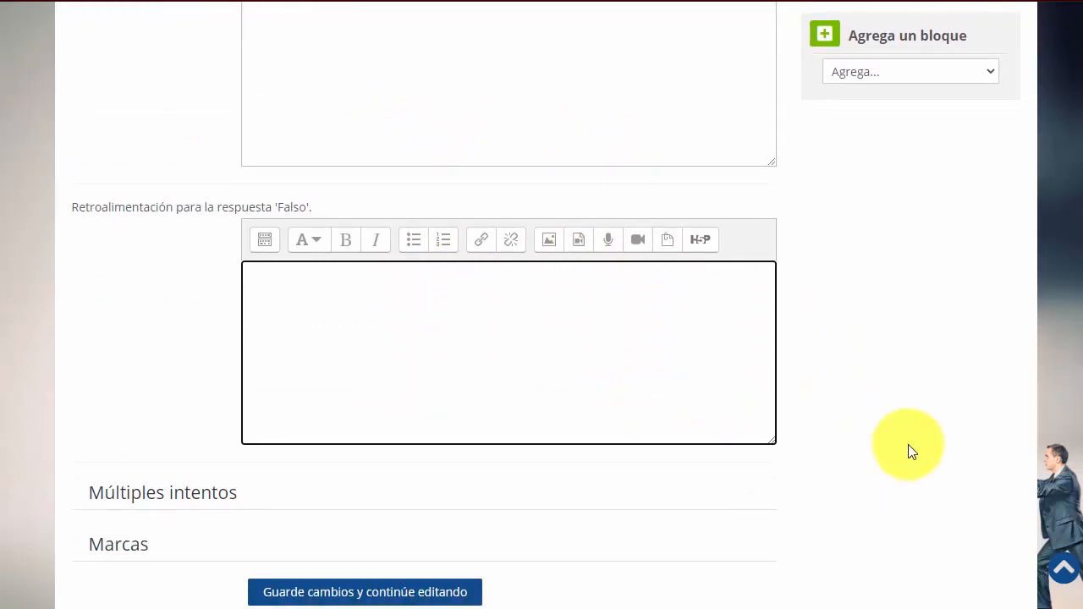
{"action": "scroll", "coordinate": [897, 448], "scroll_direction": "down", "scroll_amount": 2}
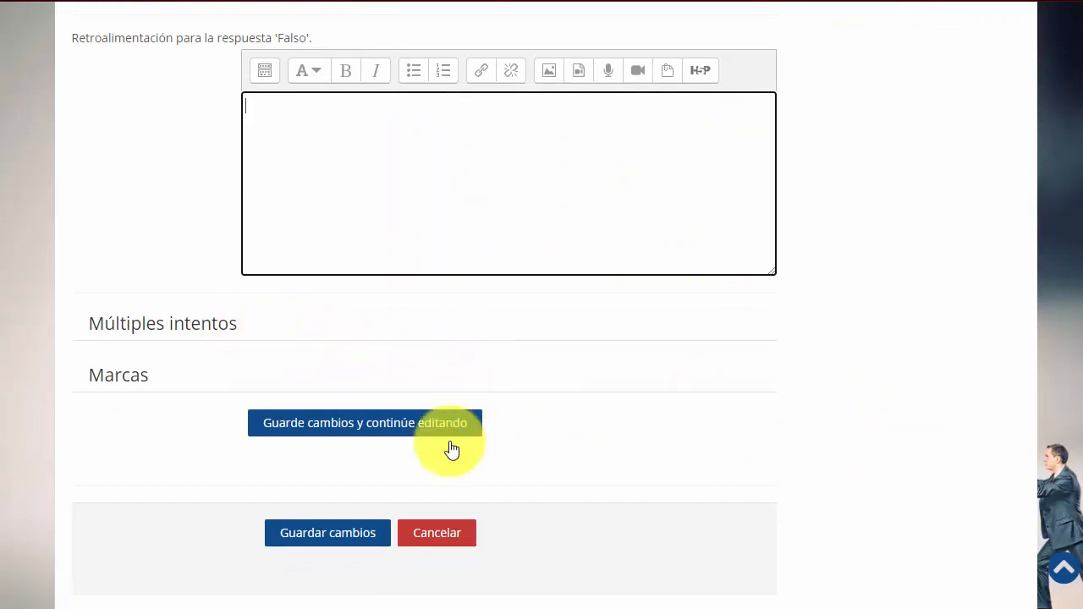
{"action": "left_click", "coordinate": [364, 545]}
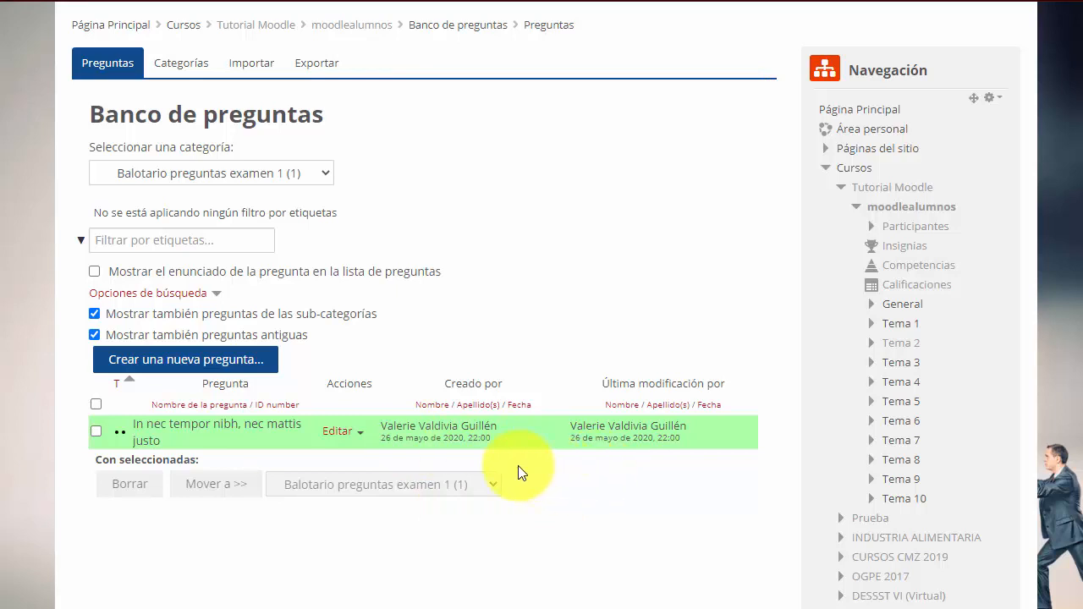
Start another question of type Verdadero/Falso in the Balotario preguntas examen 1 category
{"action": "left_click", "coordinate": [246, 362]}
{"action": "scroll", "coordinate": [457, 389], "scroll_direction": "down", "scroll_amount": 3}
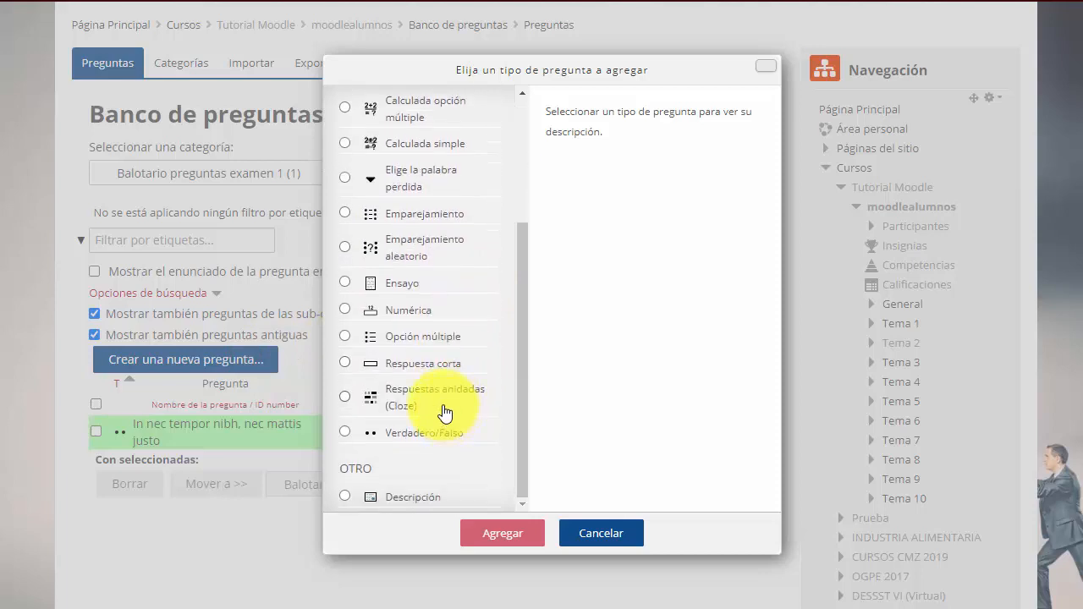
{"action": "left_click", "coordinate": [435, 435]}
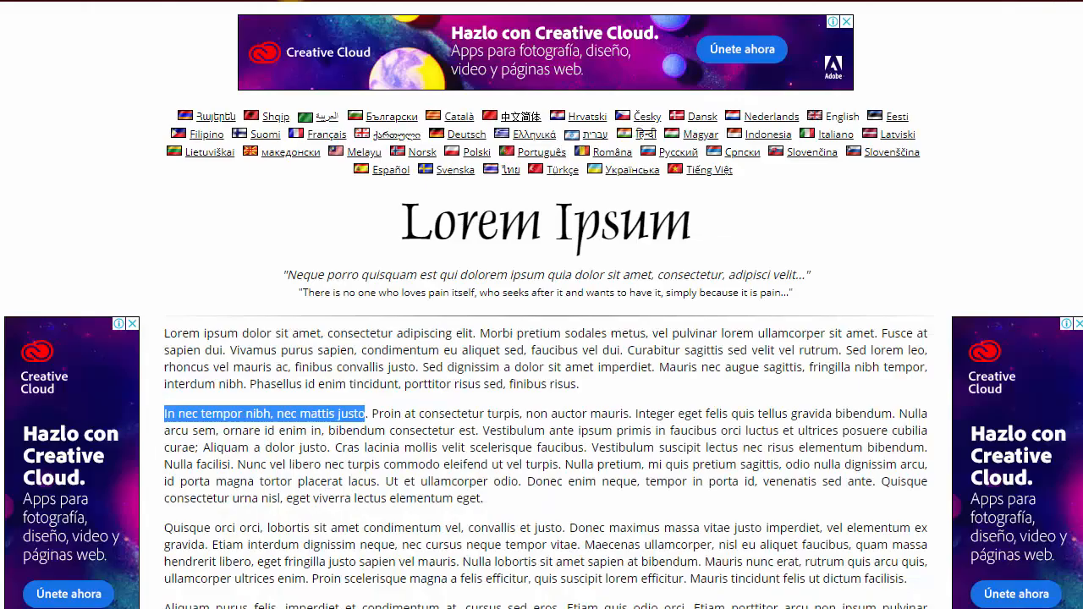
Copy "Proin at consectetur turpis, non auctor mauris" from the Lorem Ipsum page and paste it as the new question's name and statement
{"action": "left_click", "coordinate": [474, 411]}
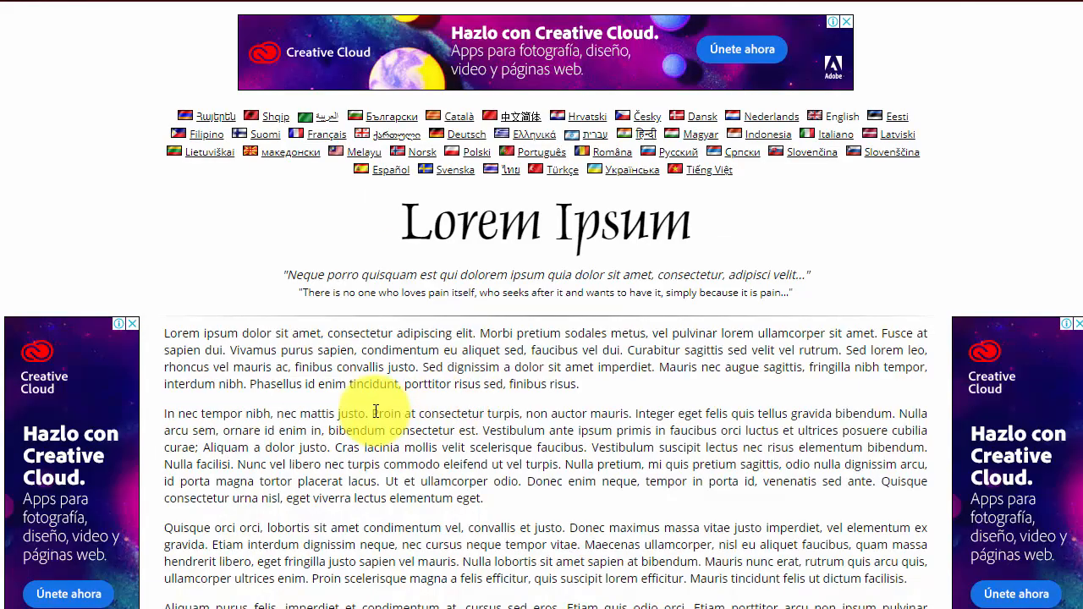
{"action": "left_click_drag", "start_coordinate": [373, 413], "coordinate": [626, 415]}
{"action": "key", "text": "ctrl+c"}
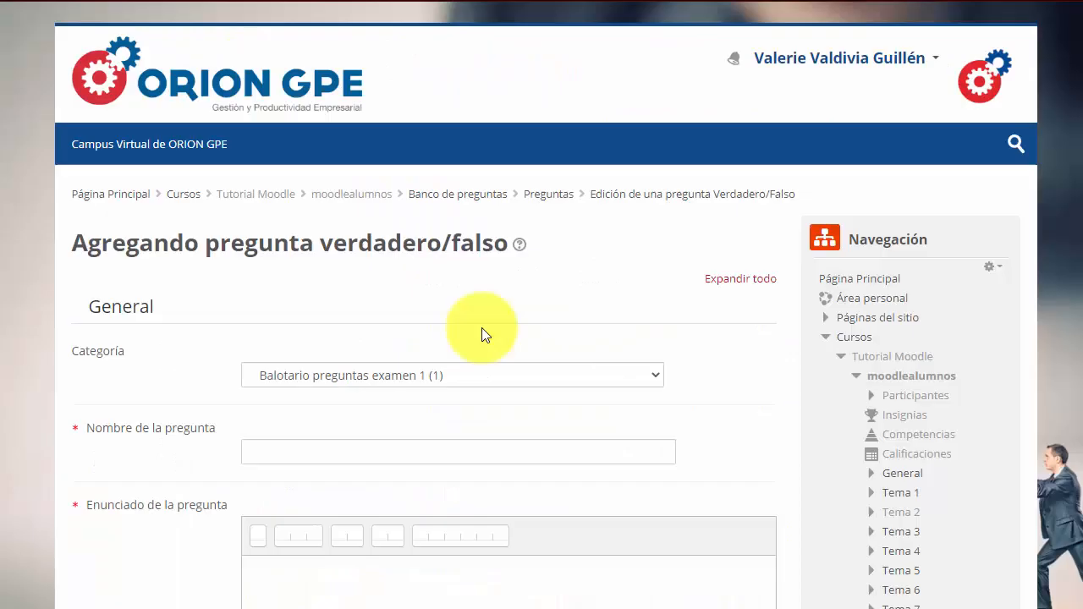
{"action": "left_click", "coordinate": [315, 445]}
{"action": "key", "text": "ctrl+v"}
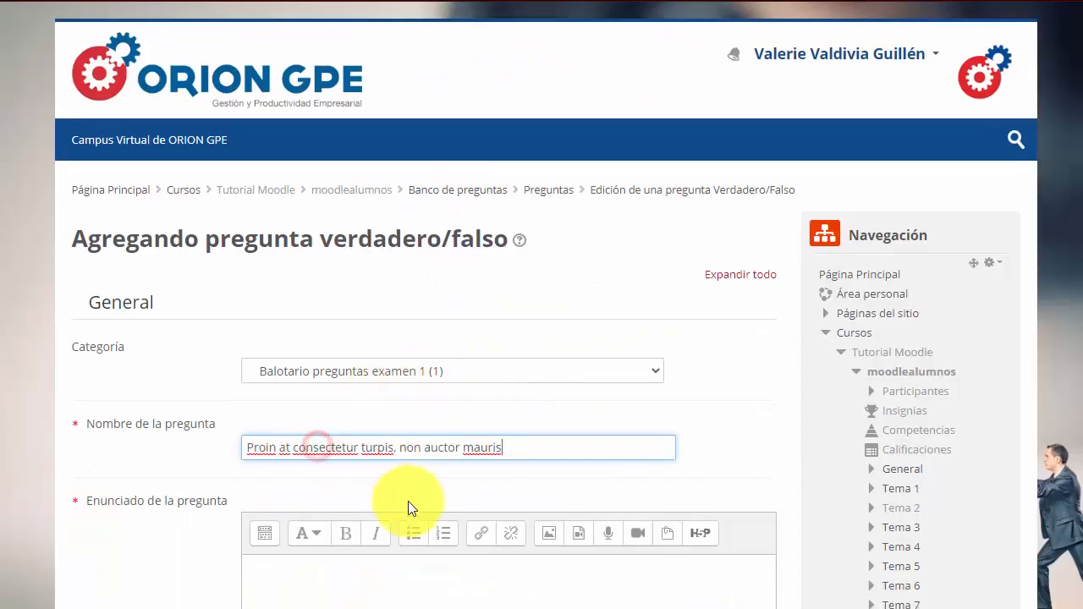
{"action": "scroll", "coordinate": [398, 507], "scroll_direction": "down", "scroll_amount": 1}
{"action": "left_click", "coordinate": [390, 501]}
{"action": "key", "text": "ctrl+v"}
Set the default score (Puntuación por defecto) of the "Proin at consectetur turpis" question to 5
{"action": "scroll", "coordinate": [397, 524], "scroll_direction": "down", "scroll_amount": 6}
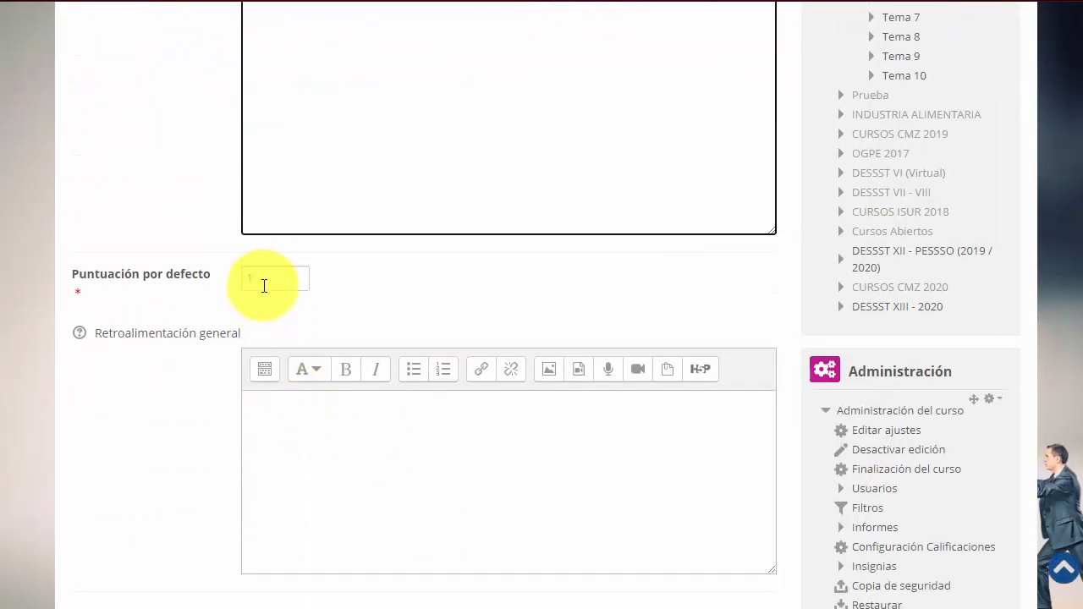
{"action": "left_click", "coordinate": [275, 283]}
{"action": "left_click_drag", "start_coordinate": [232, 286], "coordinate": [200, 293]}
{"action": "type", "text": "5"}
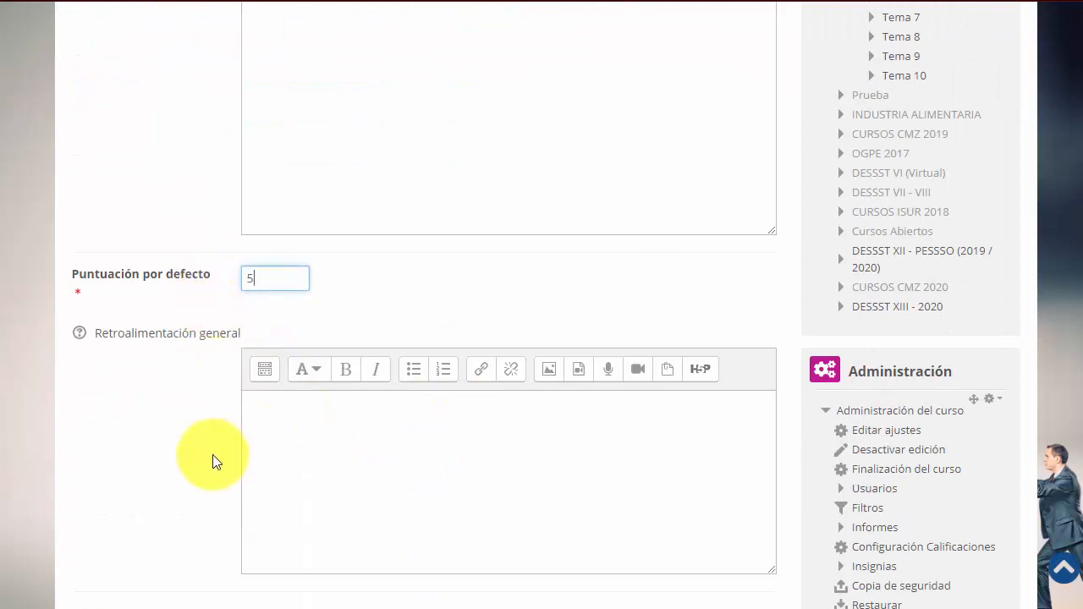
Keep Falso as the correct answer and save the new true/false question
{"action": "scroll", "coordinate": [212, 459], "scroll_direction": "down", "scroll_amount": 7}
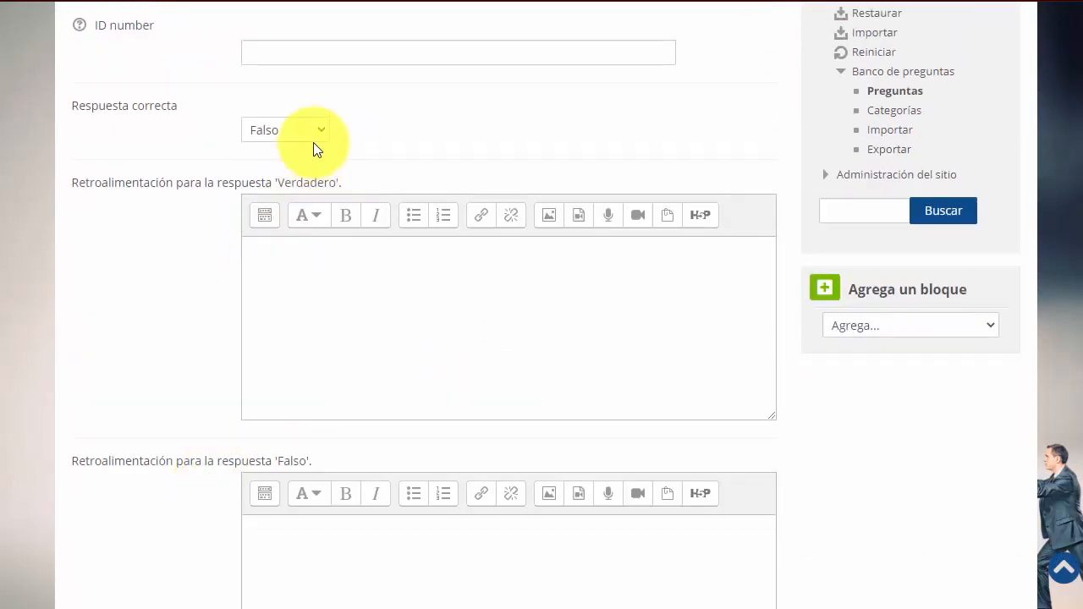
{"action": "scroll", "coordinate": [624, 534], "scroll_direction": "down", "scroll_amount": 6}
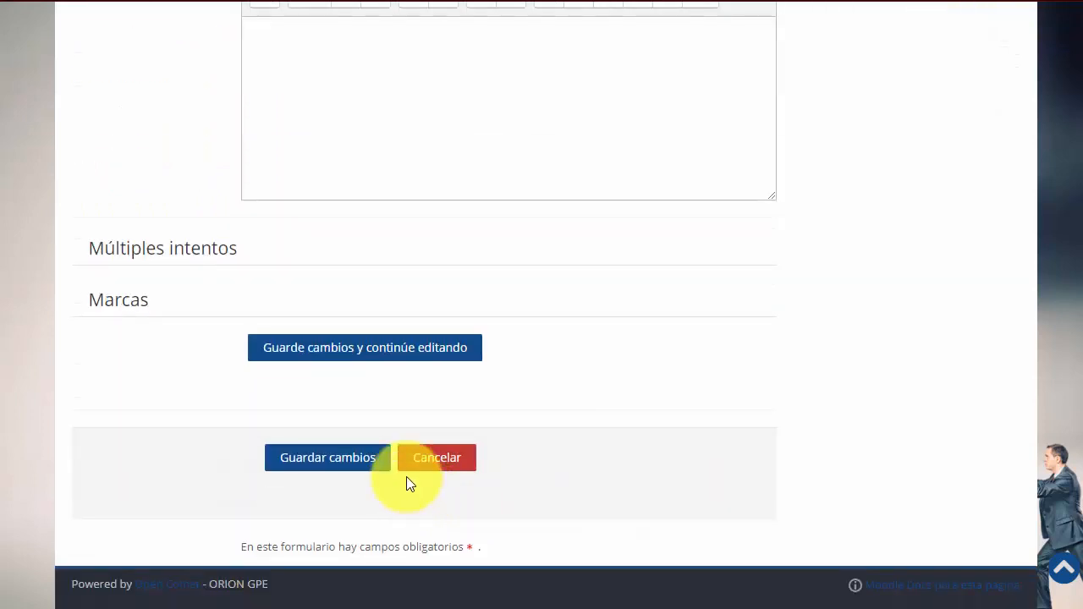
{"action": "left_click", "coordinate": [363, 446]}
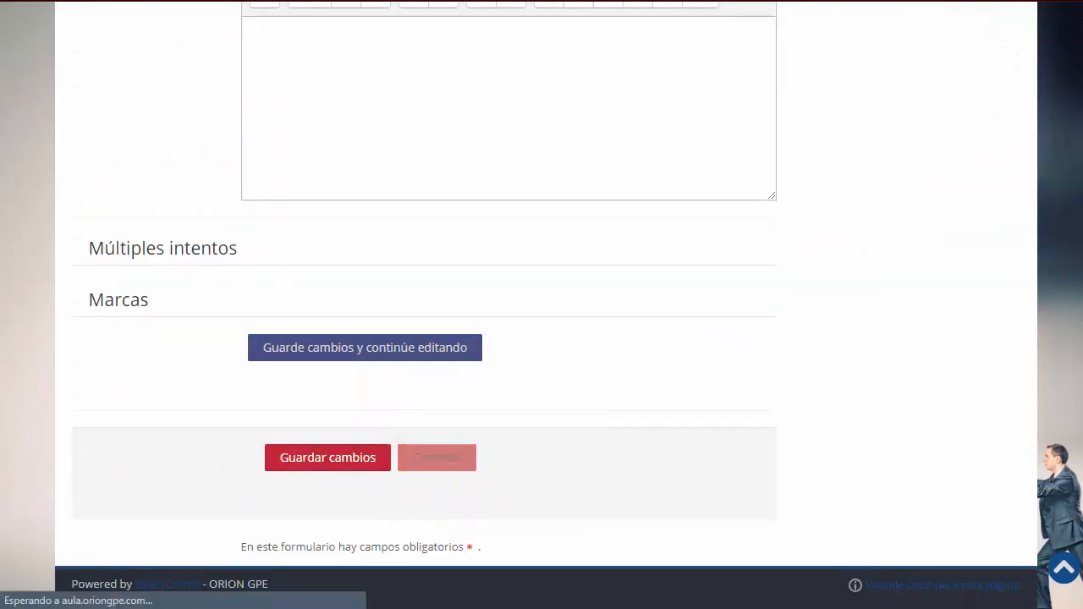
Open the question "In nec tempor nibh, nec mattis justo" for editing from the question bank list
{"action": "scroll", "coordinate": [593, 110], "scroll_direction": "down", "scroll_amount": 3}
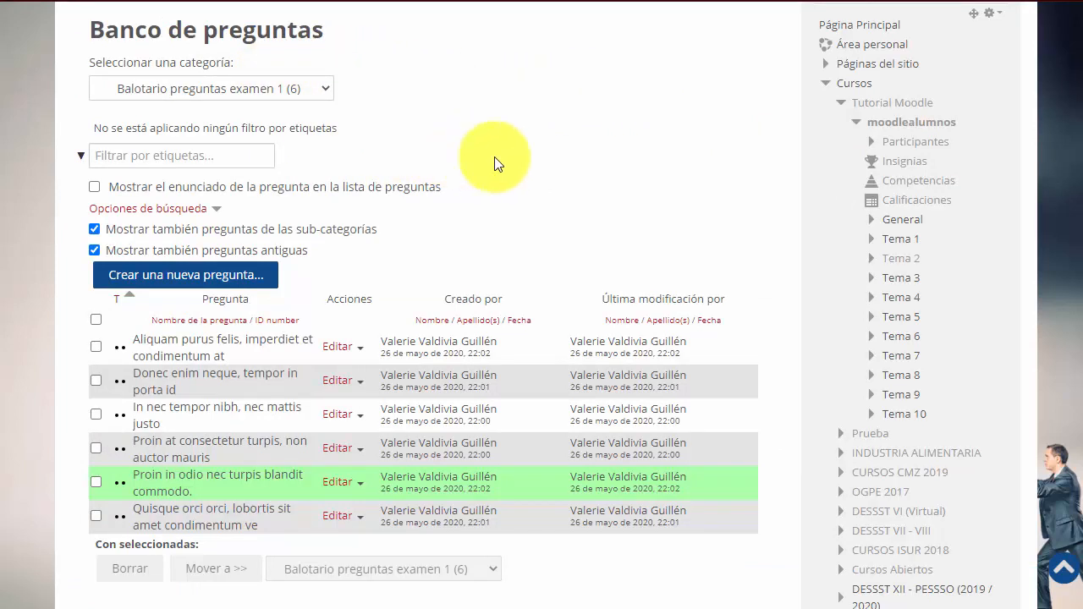
{"action": "left_click", "coordinate": [648, 175]}
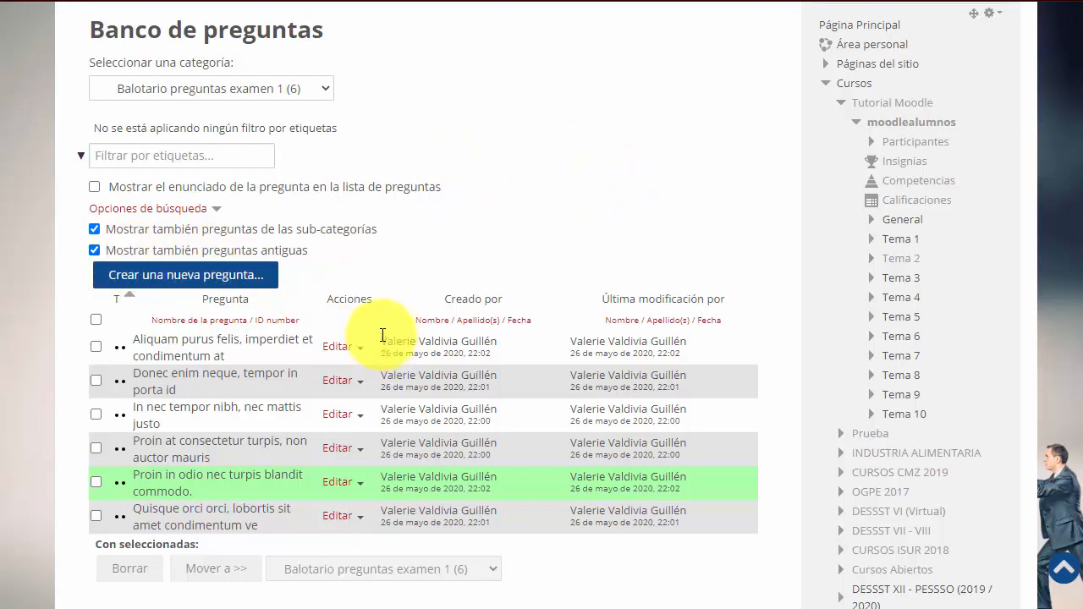
{"action": "left_click", "coordinate": [354, 414]}
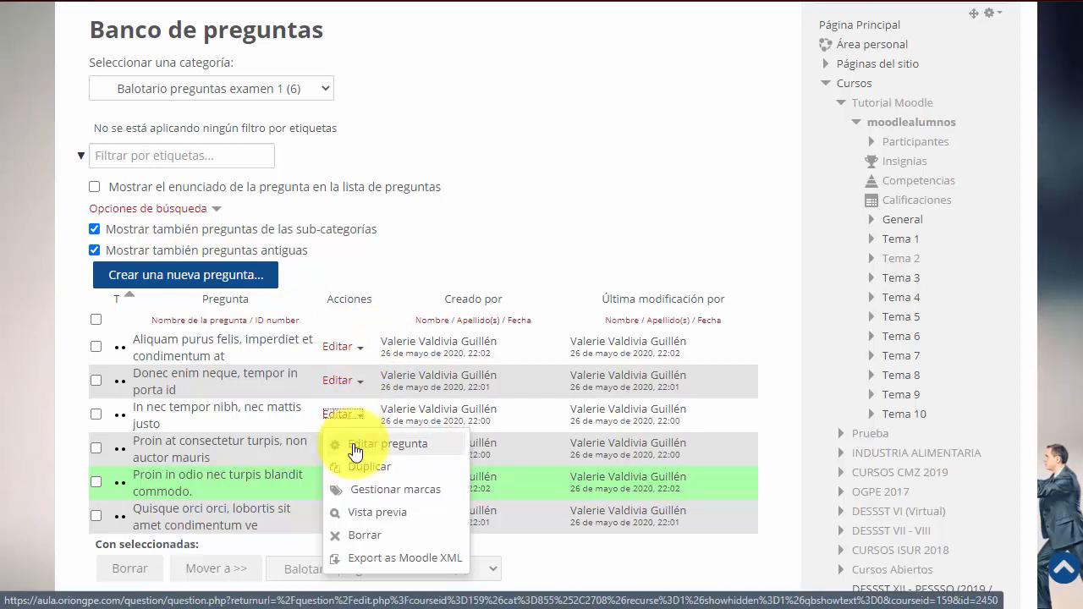
{"action": "left_click", "coordinate": [353, 449]}
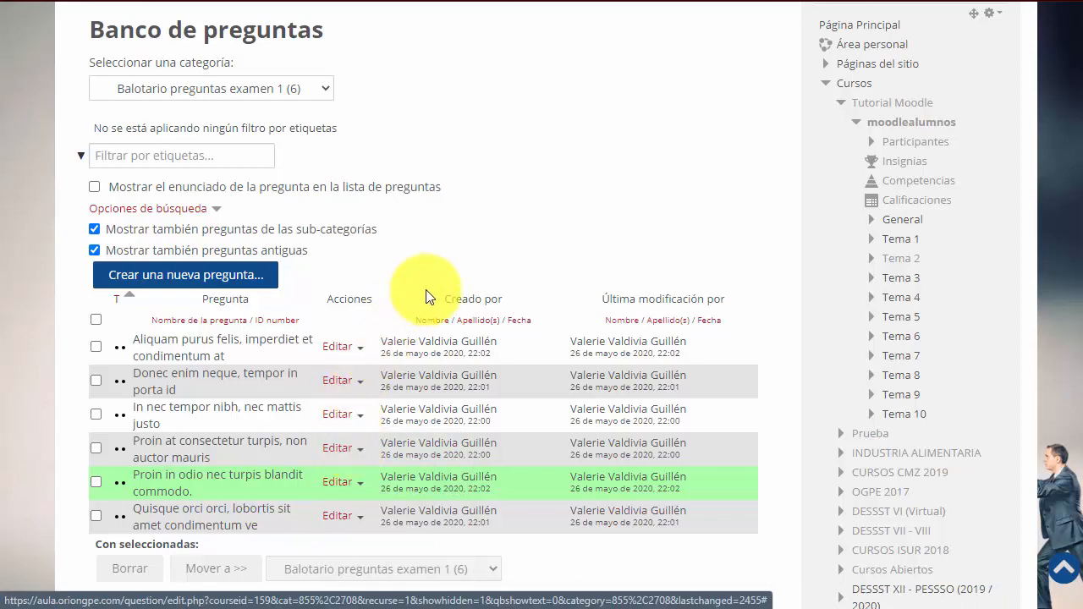
Review the question's name, statement, correct answer and remaining settings, and save the question
{"action": "scroll", "coordinate": [426, 297], "scroll_direction": "down", "scroll_amount": 4}
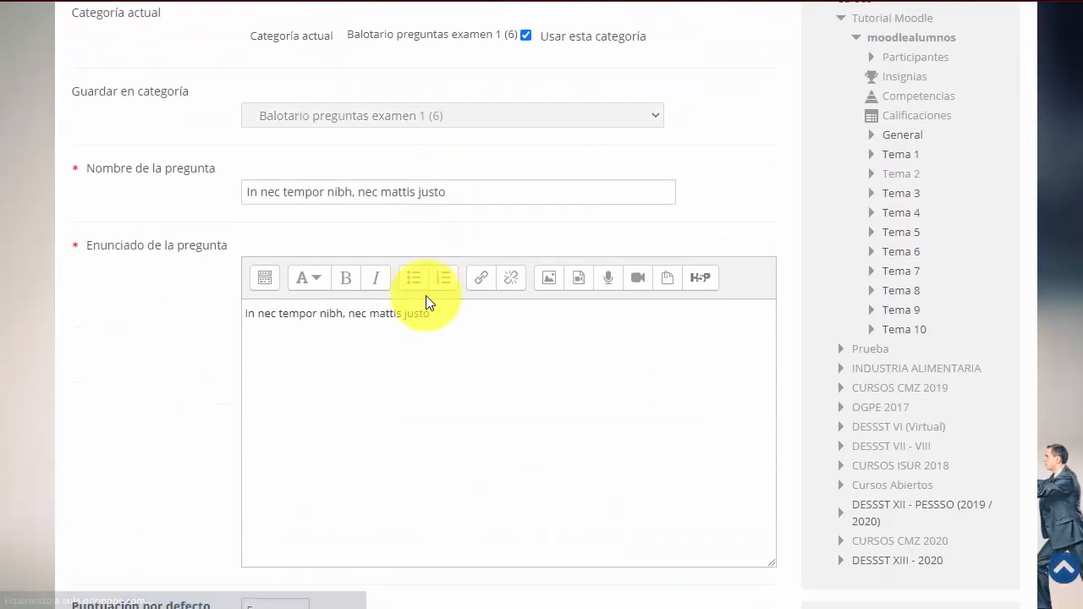
{"action": "scroll", "coordinate": [426, 302], "scroll_direction": "down", "scroll_amount": 8}
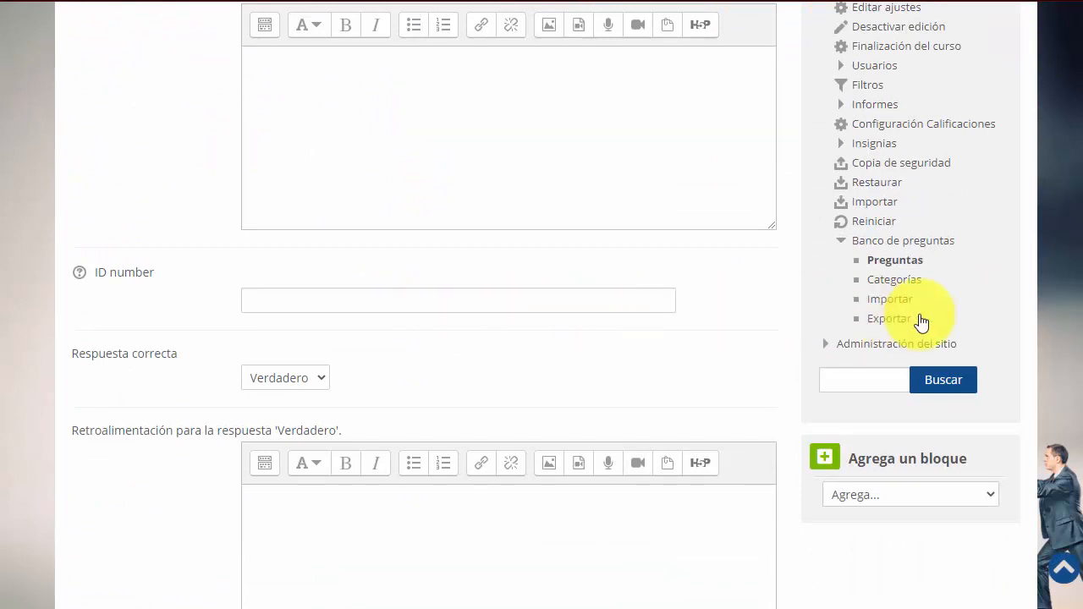
{"action": "scroll", "coordinate": [797, 302], "scroll_direction": "down", "scroll_amount": 8}
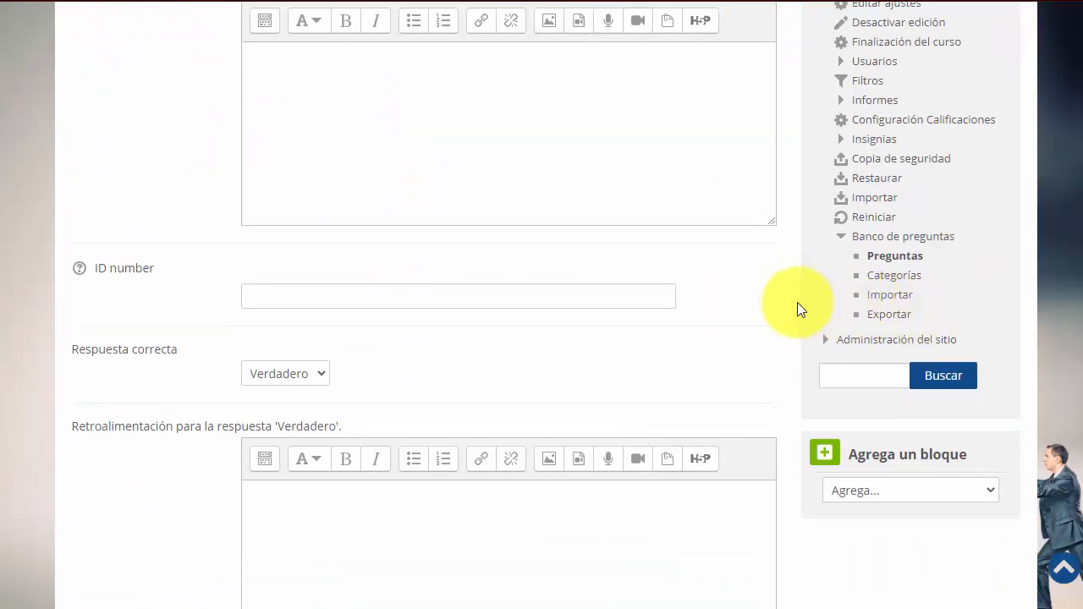
{"action": "scroll", "coordinate": [790, 311], "scroll_direction": "down", "scroll_amount": 2}
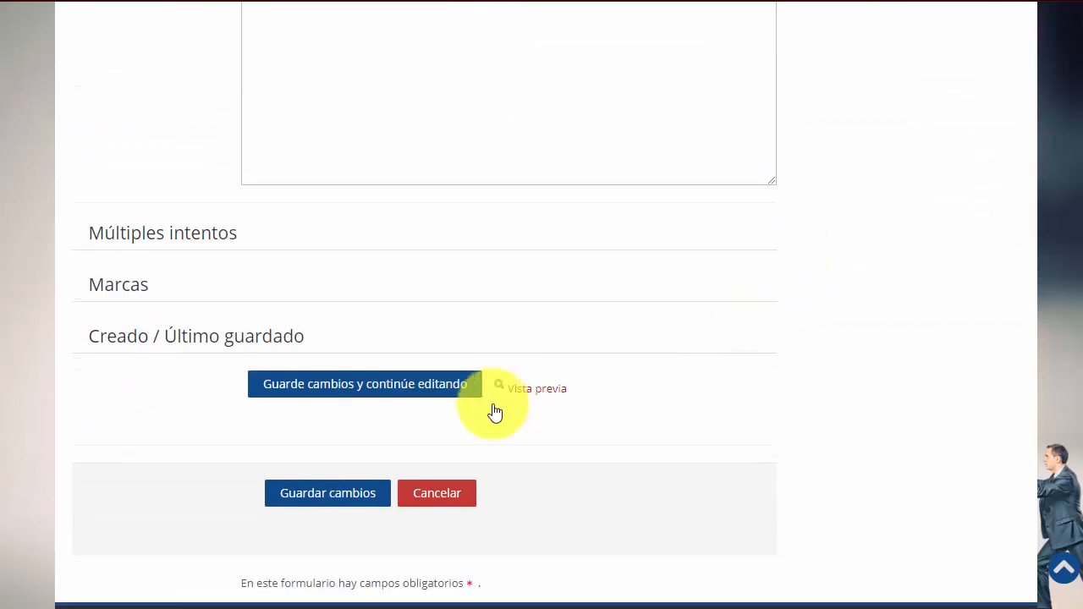
{"action": "left_click", "coordinate": [353, 501]}
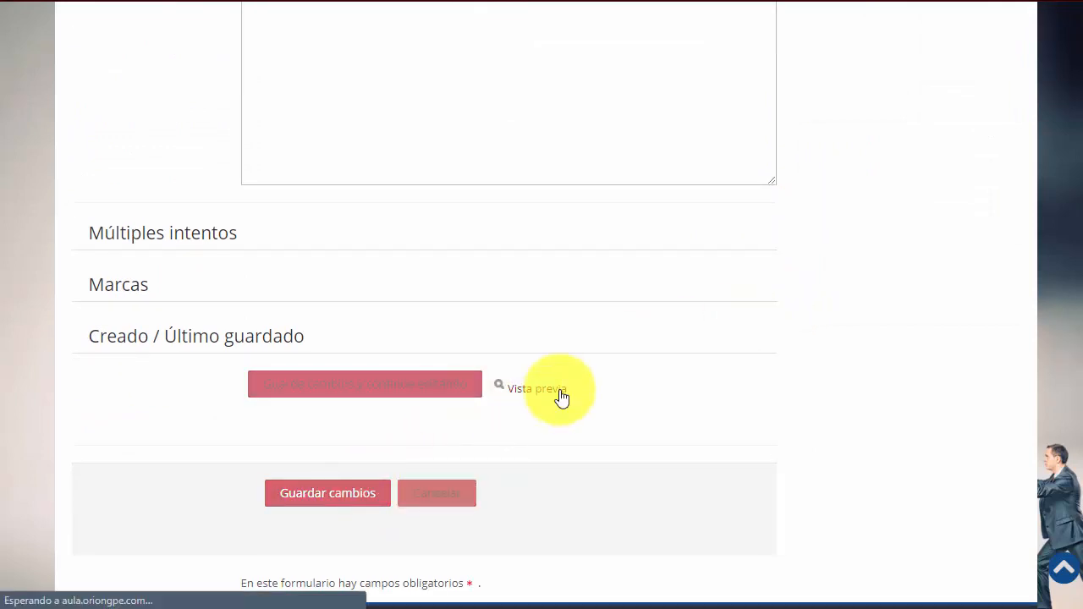
Look over the question bank list and return to the course page
{"action": "scroll", "coordinate": [556, 391], "scroll_direction": "down", "scroll_amount": 5}
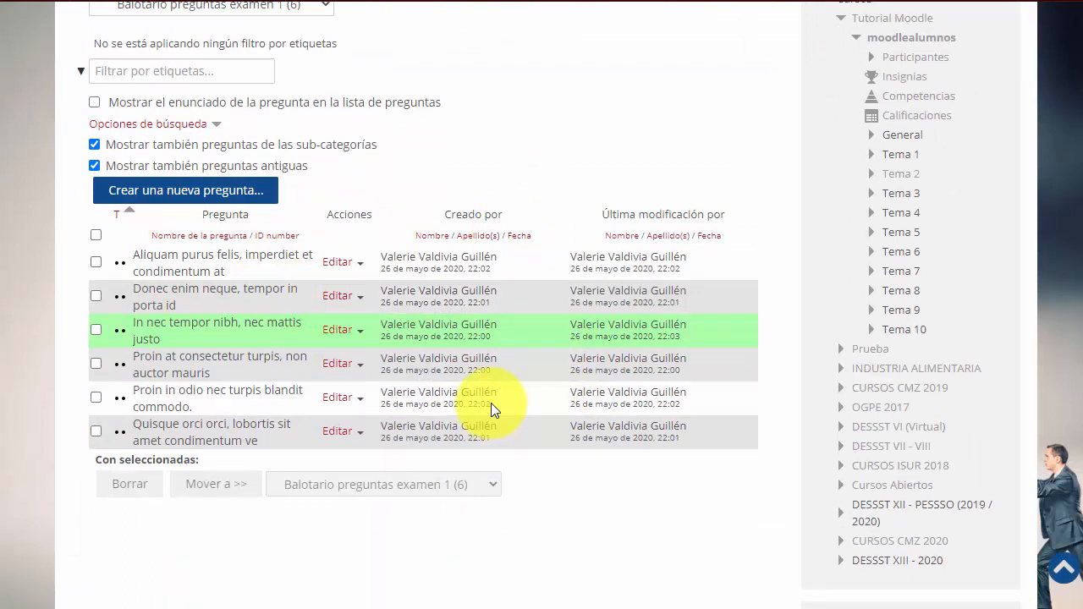
{"action": "scroll", "coordinate": [491, 402], "scroll_direction": "up", "scroll_amount": 1}
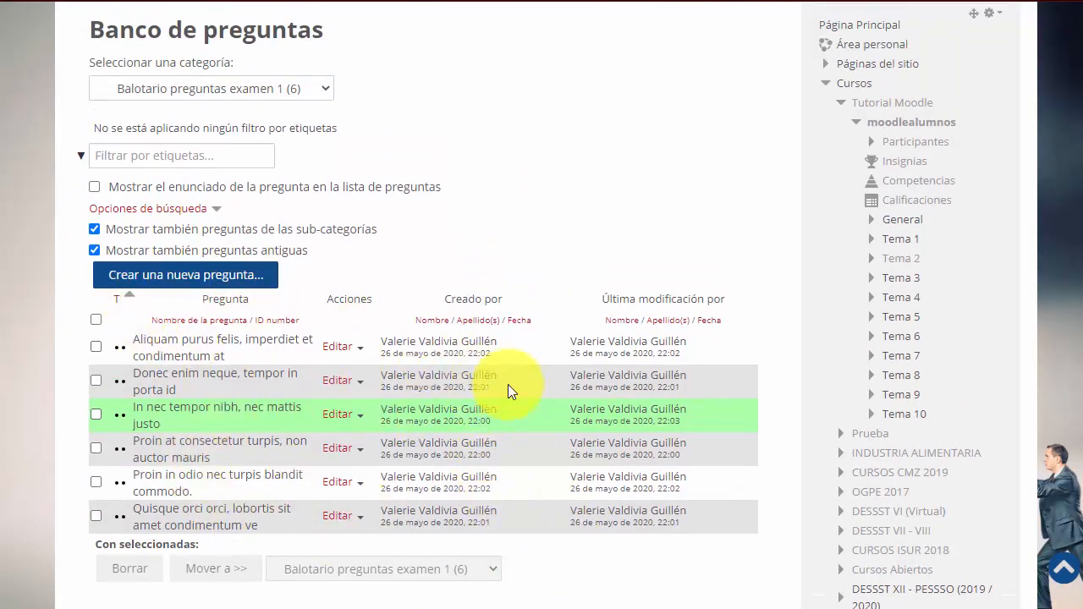
{"action": "scroll", "coordinate": [512, 394], "scroll_direction": "up", "scroll_amount": 3}
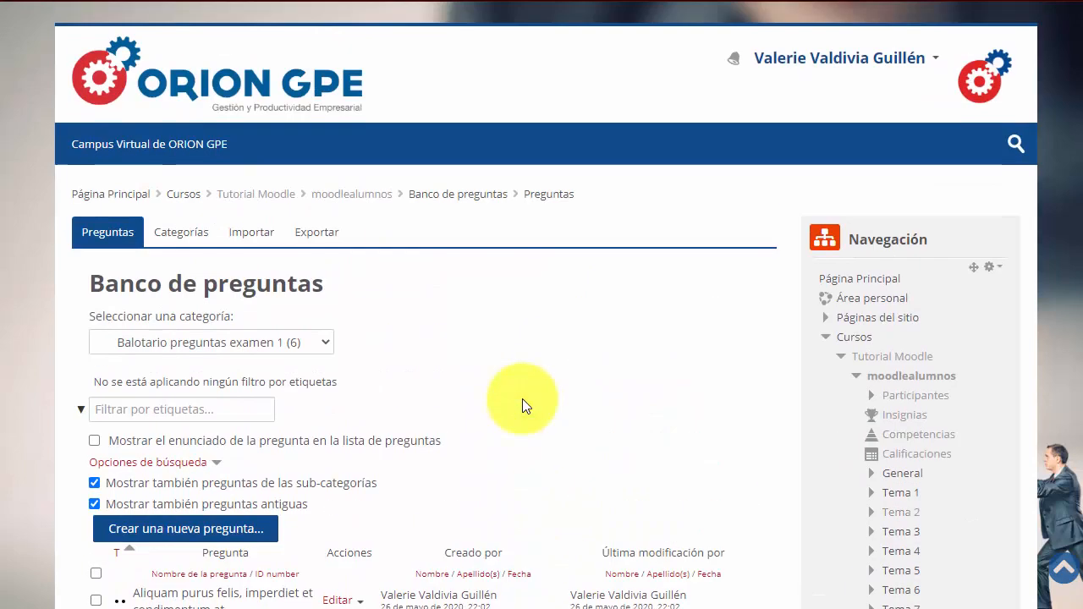
{"action": "left_click", "coordinate": [269, 196]}
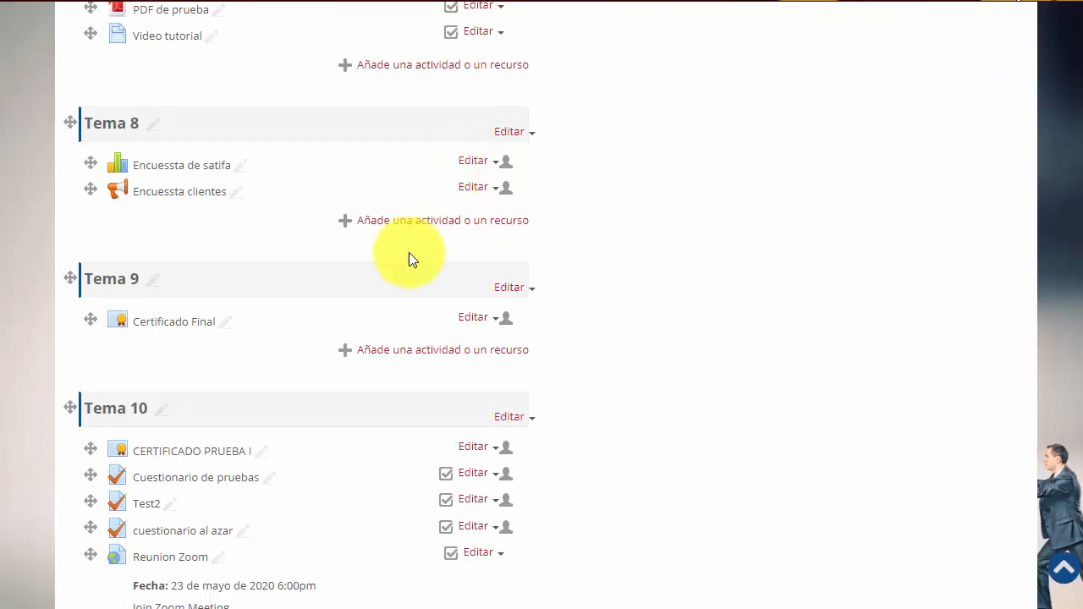
Add a new Cuestionario activity to Tema 9, reading its description before adding it
{"action": "left_click", "coordinate": [406, 350]}
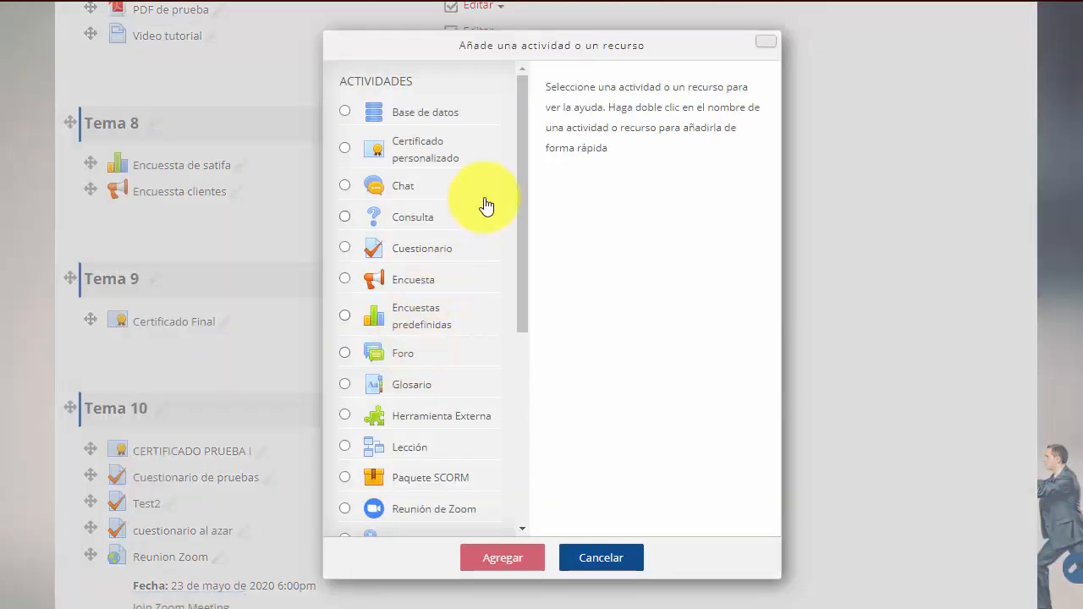
{"action": "left_click", "coordinate": [440, 248]}
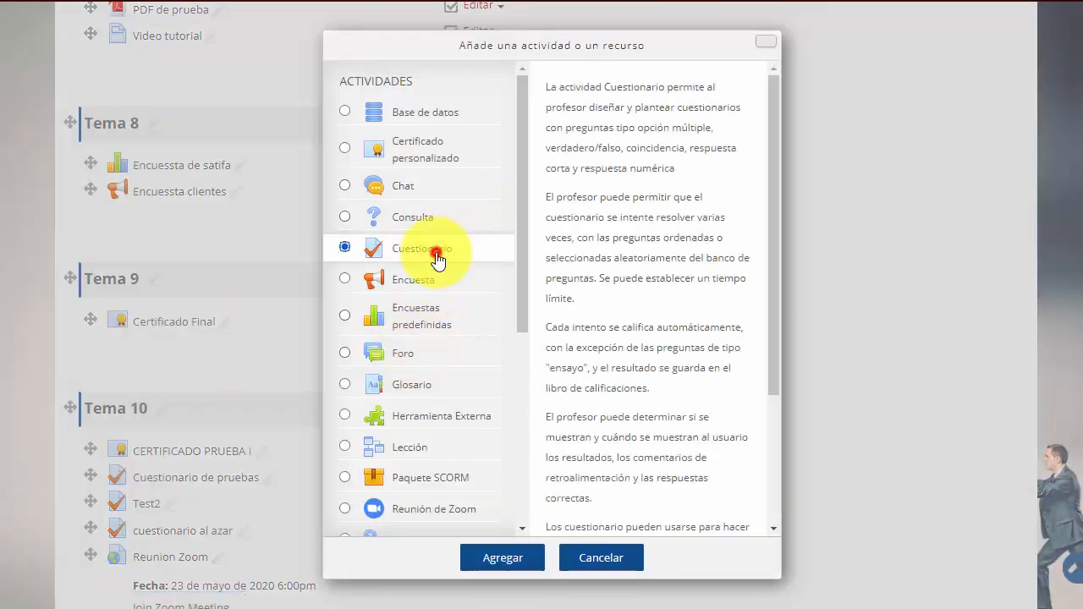
{"action": "scroll", "coordinate": [626, 345], "scroll_direction": "down", "scroll_amount": 3}
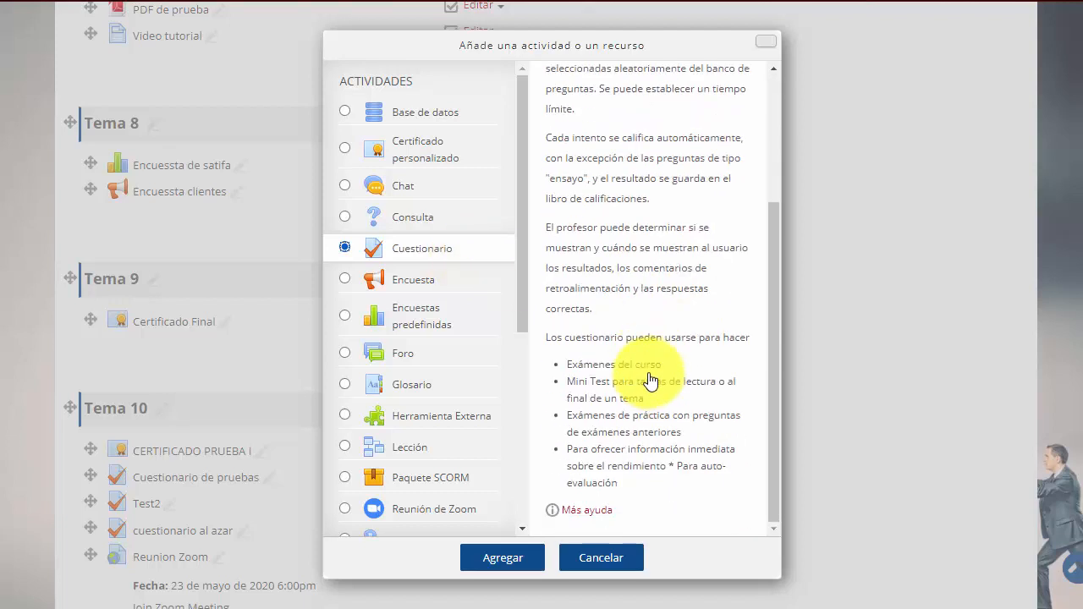
{"action": "left_click", "coordinate": [518, 557]}
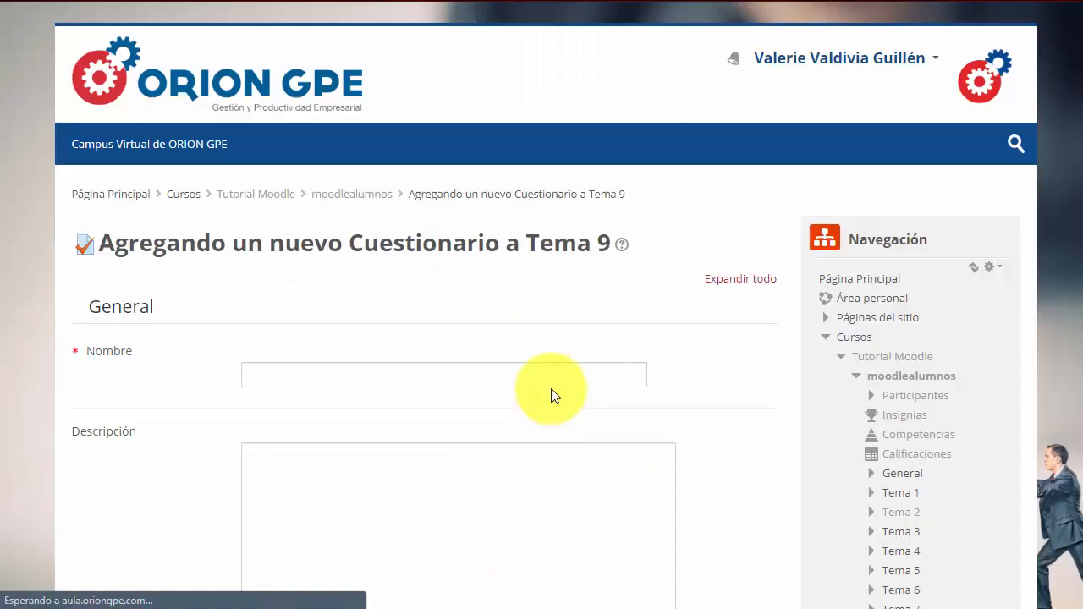
Name the new quiz "Cuestionario preguntas al azar"
{"action": "scroll", "coordinate": [551, 395], "scroll_direction": "down", "scroll_amount": 2}
{"action": "left_click", "coordinate": [506, 210]}
{"action": "left_click", "coordinate": [471, 232]}
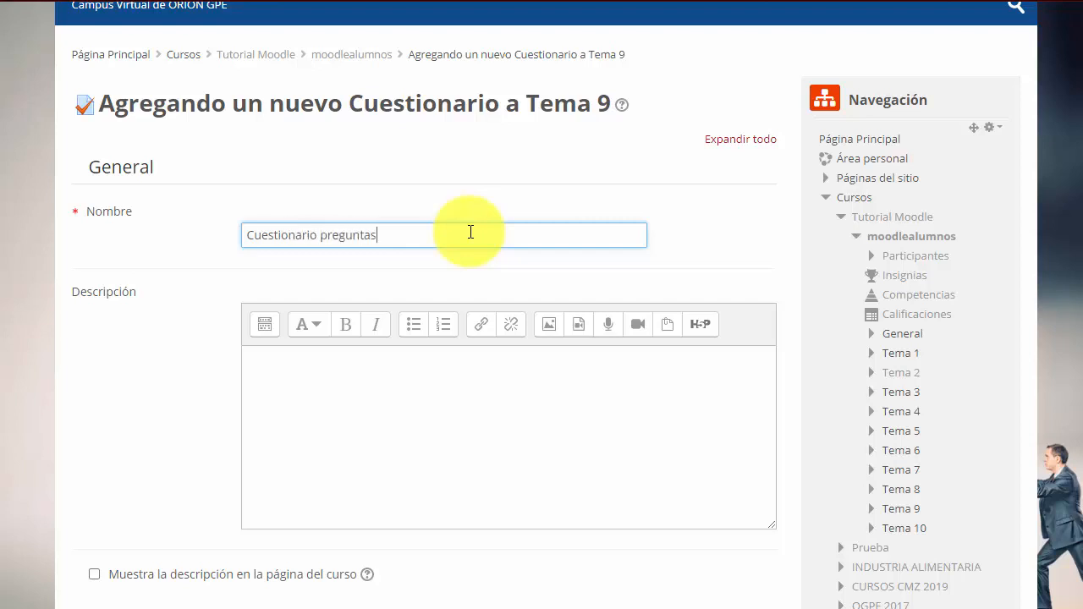
{"action": "type", "text": "Cuestionario preguntas al azar"}
Enter the description "Primer cuestionario de la unidad" and enable showing it on the course page
{"action": "scroll", "coordinate": [394, 304], "scroll_direction": "down", "scroll_amount": 3}
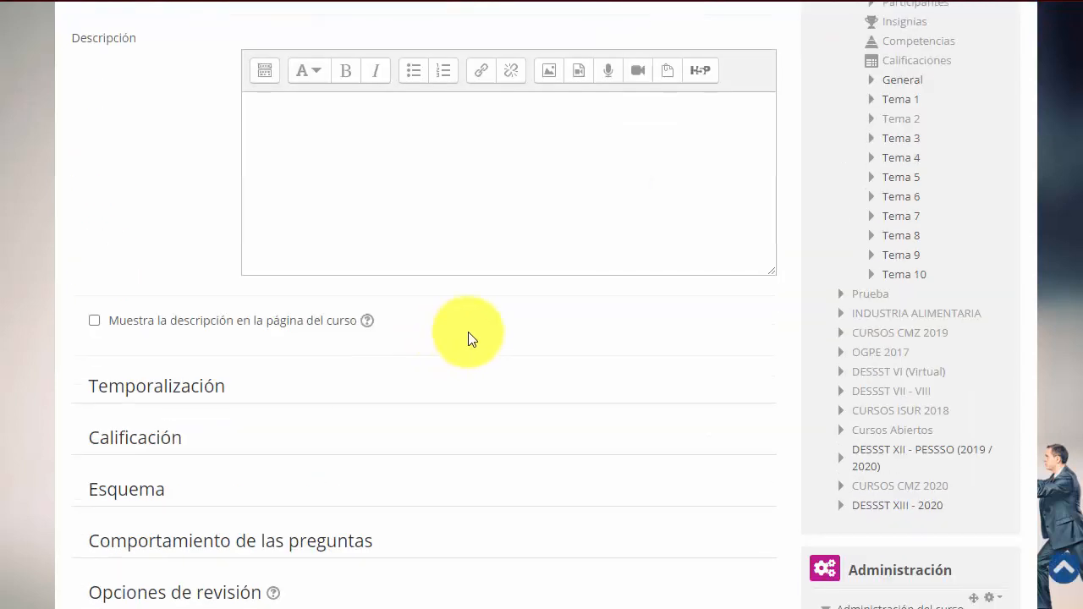
{"action": "left_click", "coordinate": [329, 176]}
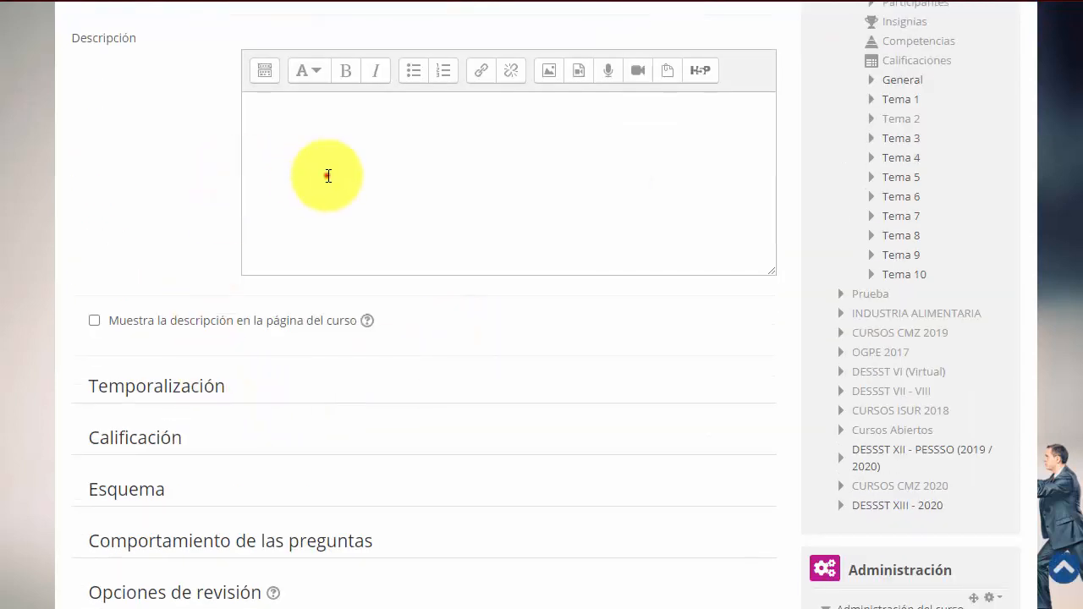
{"action": "scroll", "coordinate": [290, 177], "scroll_direction": "up", "scroll_amount": 2}
{"action": "left_click", "coordinate": [163, 493]}
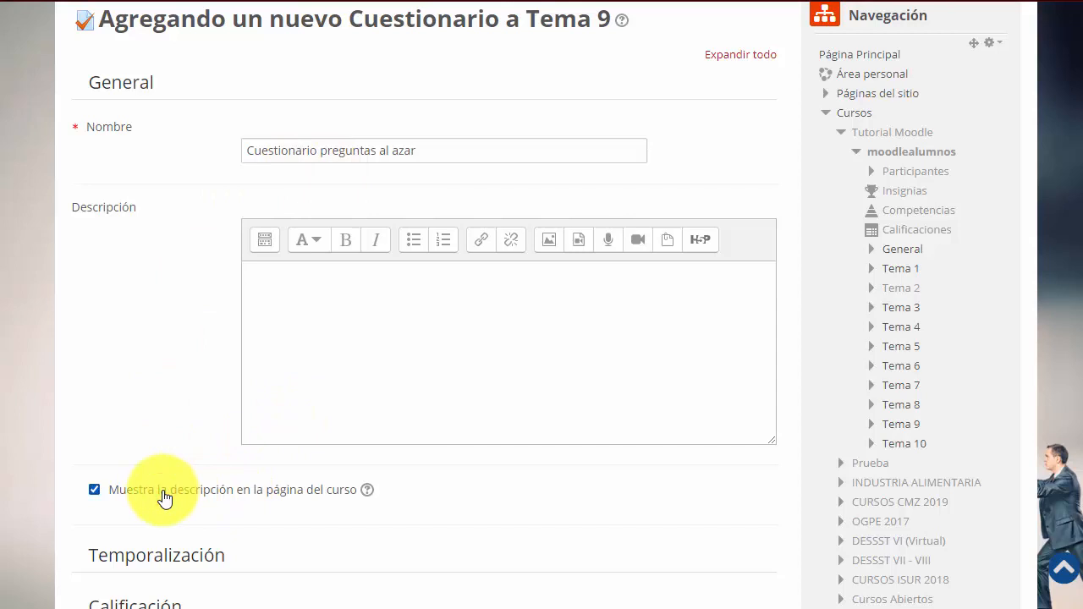
{"action": "left_click", "coordinate": [313, 375]}
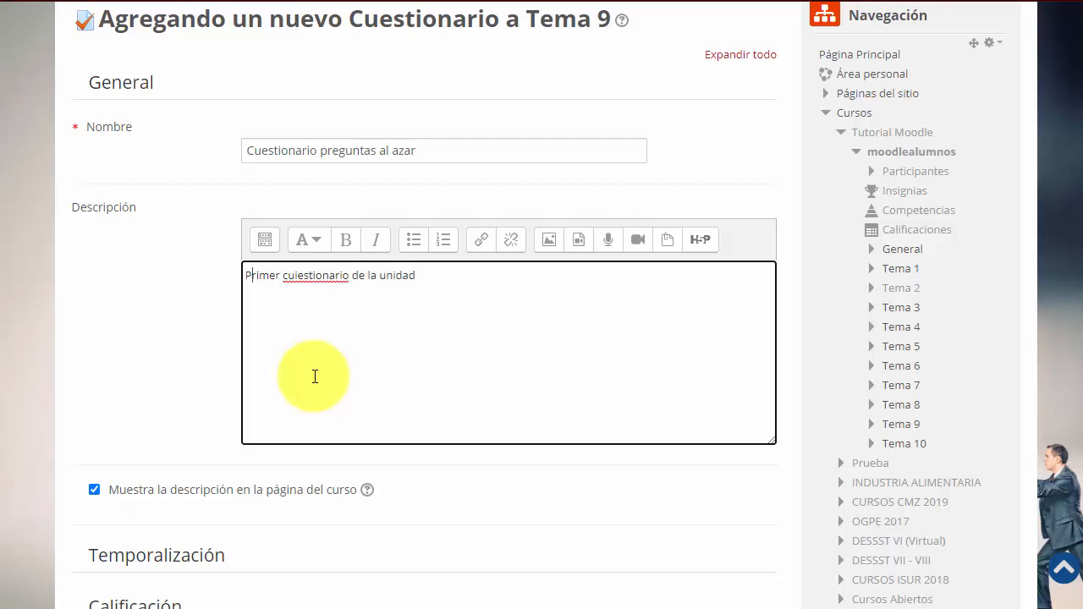
{"action": "key", "text": "Right"}
{"action": "key", "text": "Right"}
{"action": "key", "text": "Delete"}
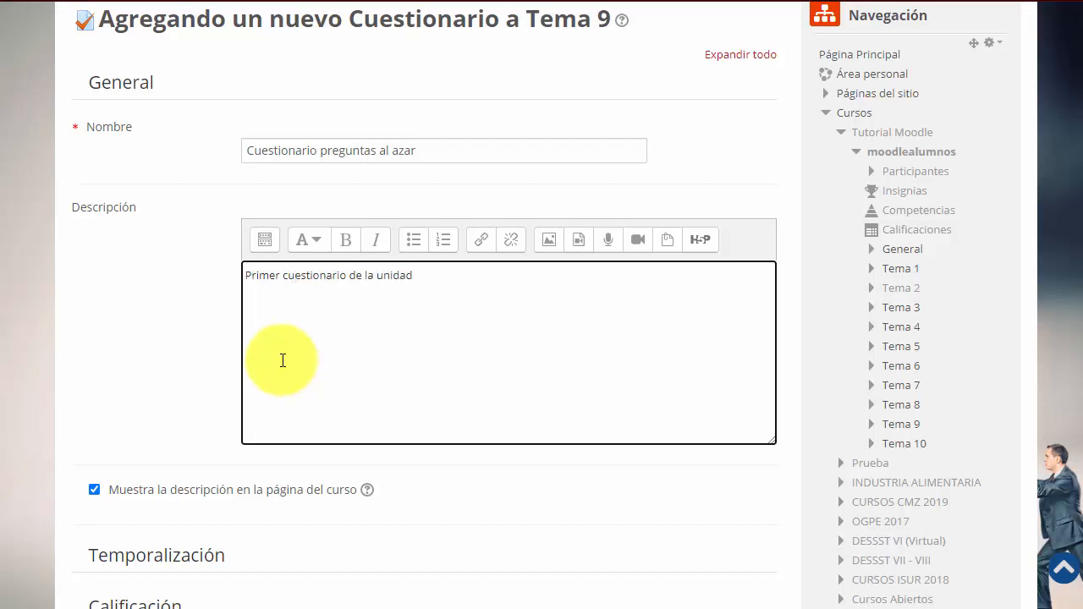
Expand the Temporalización settings and enable a time limit of 20 minutes for the quiz
{"action": "scroll", "coordinate": [211, 403], "scroll_direction": "down", "scroll_amount": 2}
{"action": "left_click", "coordinate": [200, 392]}
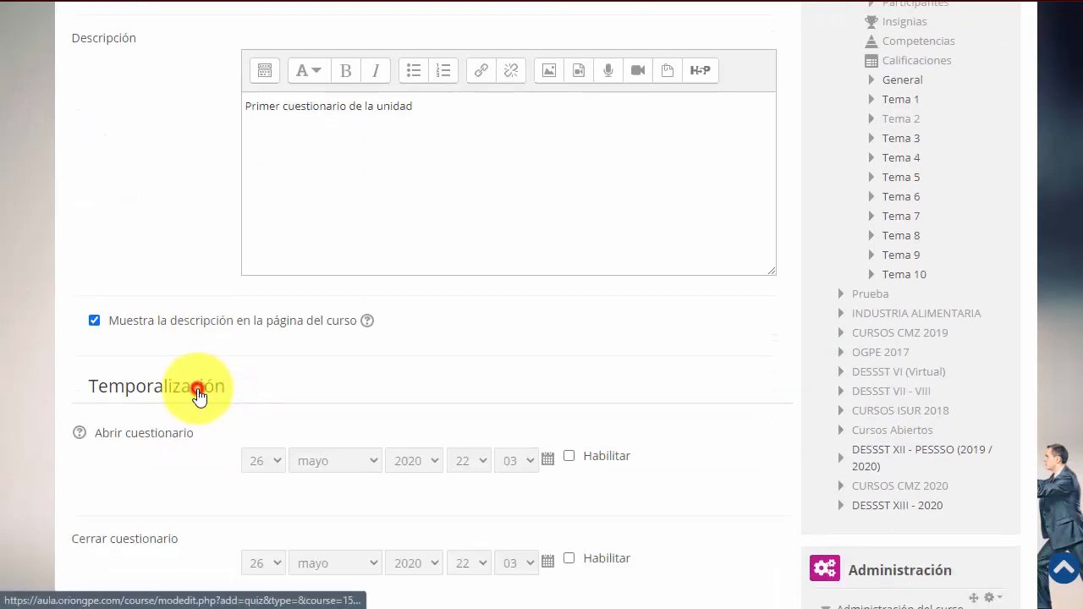
{"action": "scroll", "coordinate": [415, 365], "scroll_direction": "down", "scroll_amount": 2}
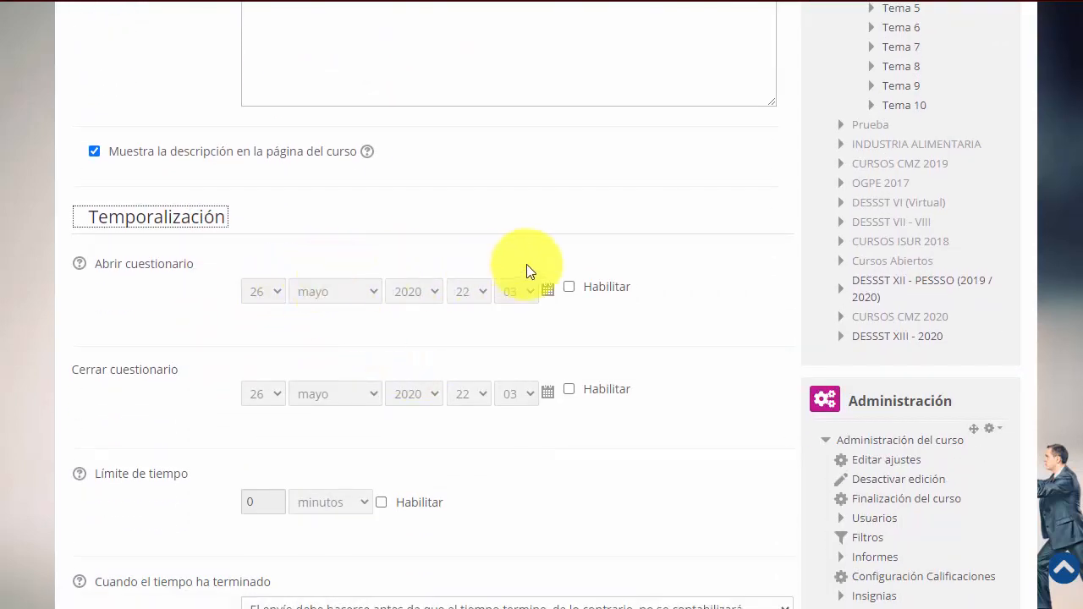
{"action": "scroll", "coordinate": [566, 489], "scroll_direction": "down", "scroll_amount": 1}
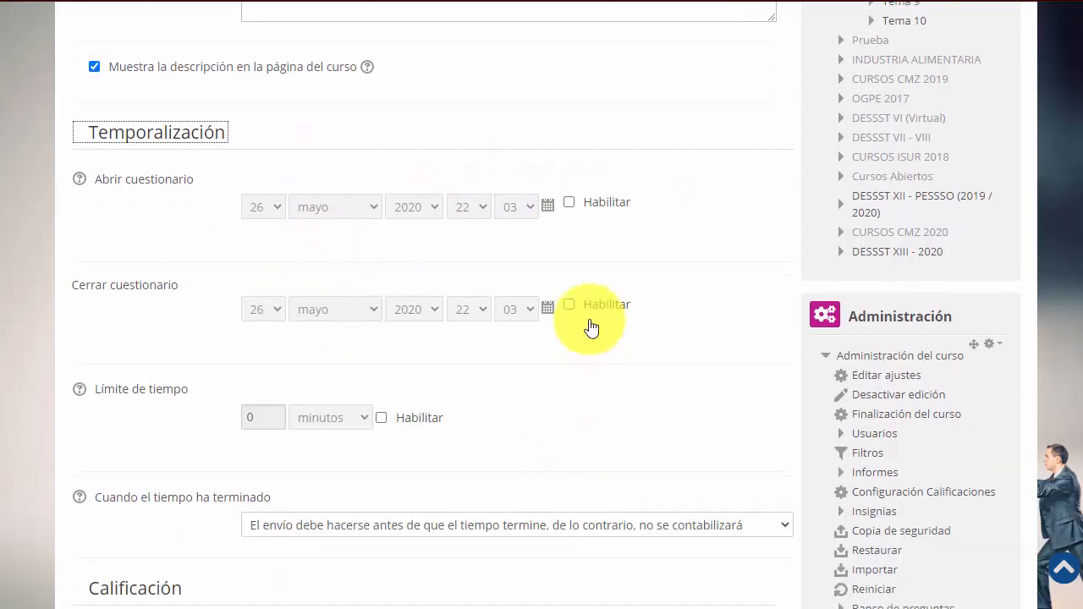
{"action": "scroll", "coordinate": [453, 366], "scroll_direction": "down", "scroll_amount": 1}
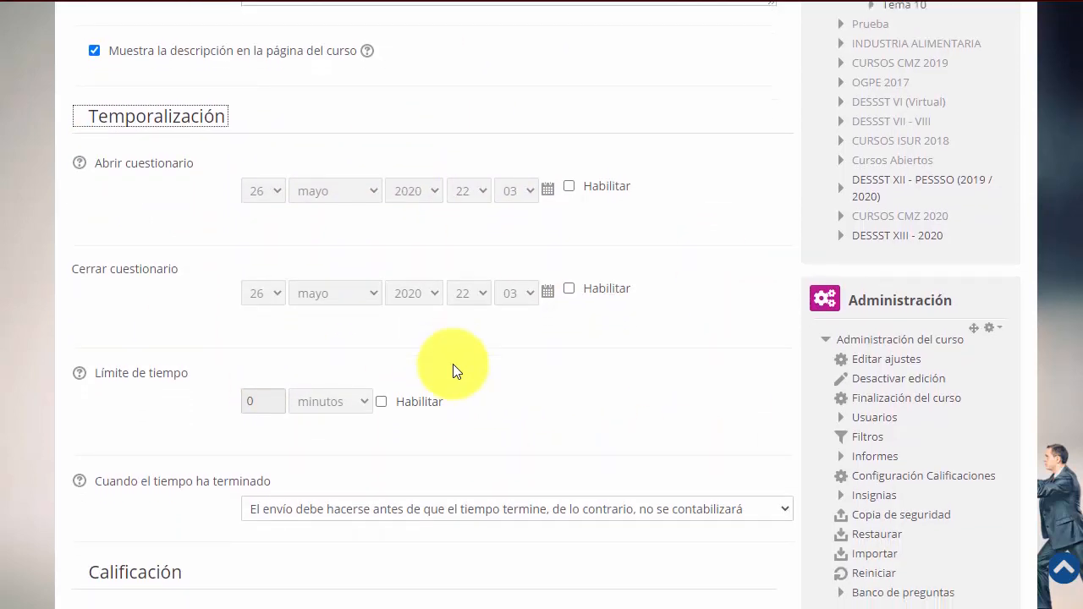
{"action": "scroll", "coordinate": [452, 370], "scroll_direction": "down", "scroll_amount": 1}
{"action": "left_click", "coordinate": [381, 332]}
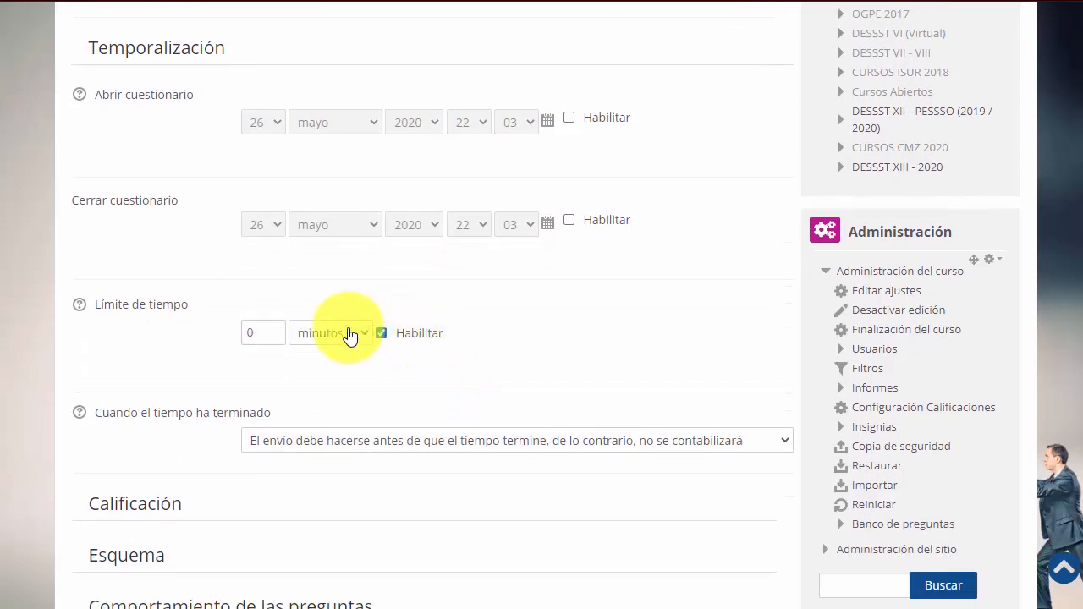
{"action": "left_click", "coordinate": [252, 333]}
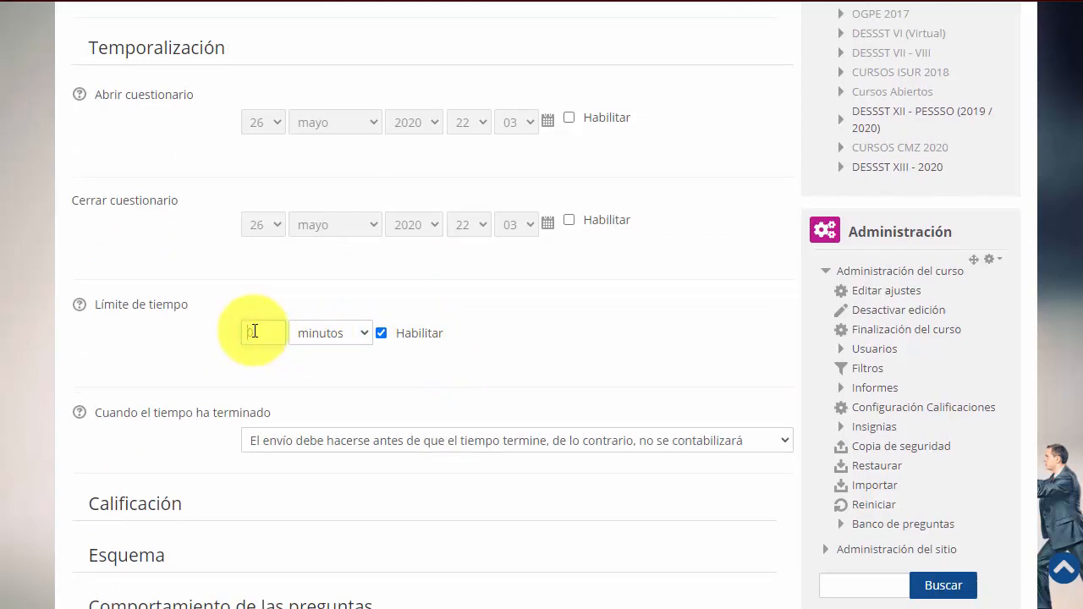
{"action": "type", "text": "20"}
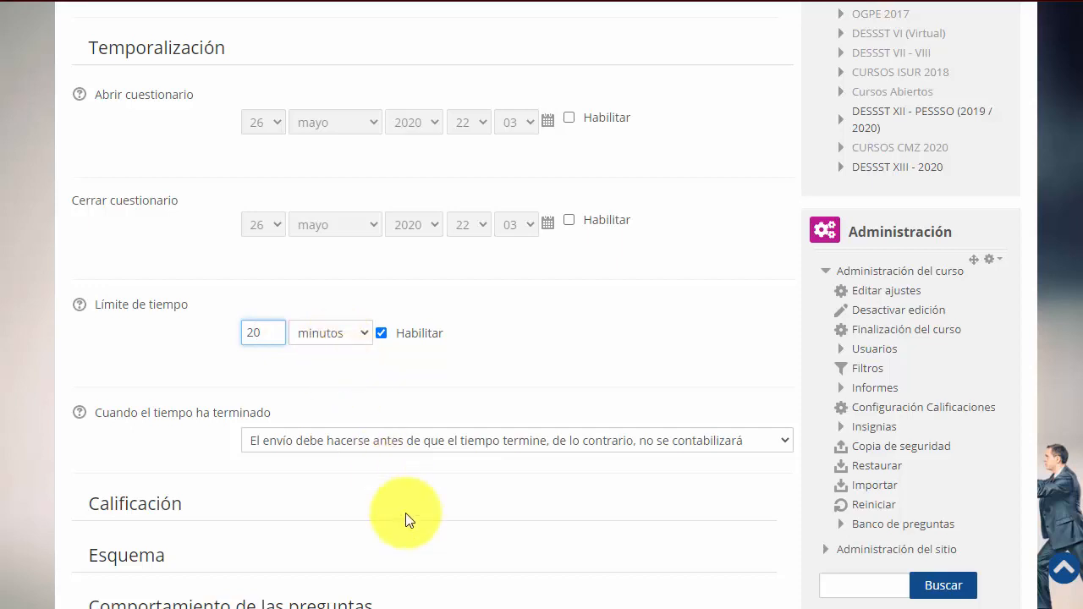
Expand the Calificación settings and look over the grade category, passing grade, allowed attempts and grading method
{"action": "scroll", "coordinate": [398, 508], "scroll_direction": "down", "scroll_amount": 2}
{"action": "left_click", "coordinate": [154, 337]}
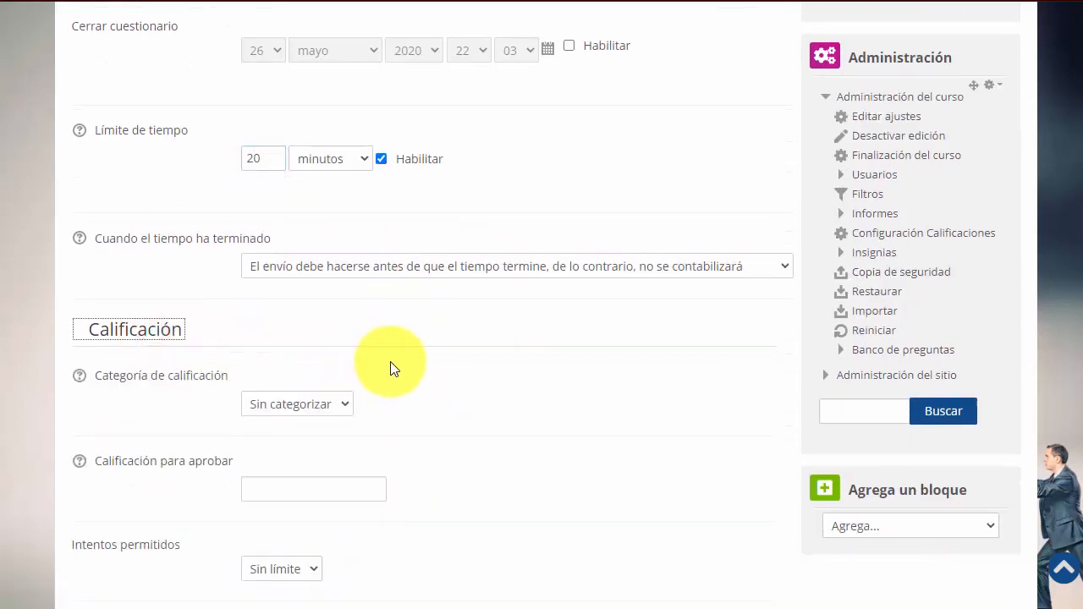
{"action": "scroll", "coordinate": [392, 367], "scroll_direction": "down", "scroll_amount": 2}
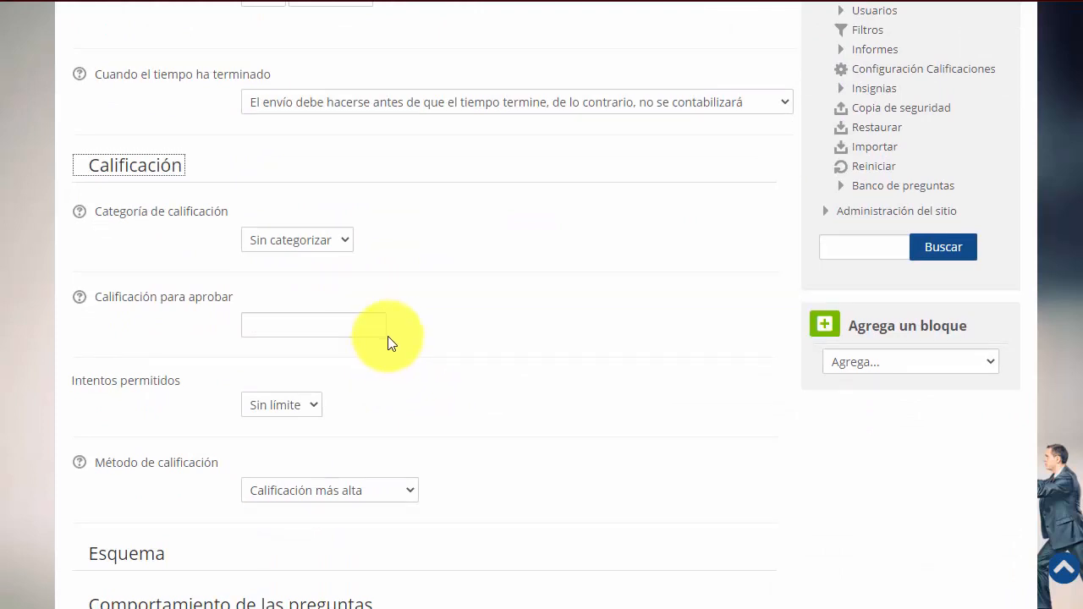
{"action": "left_click", "coordinate": [377, 325]}
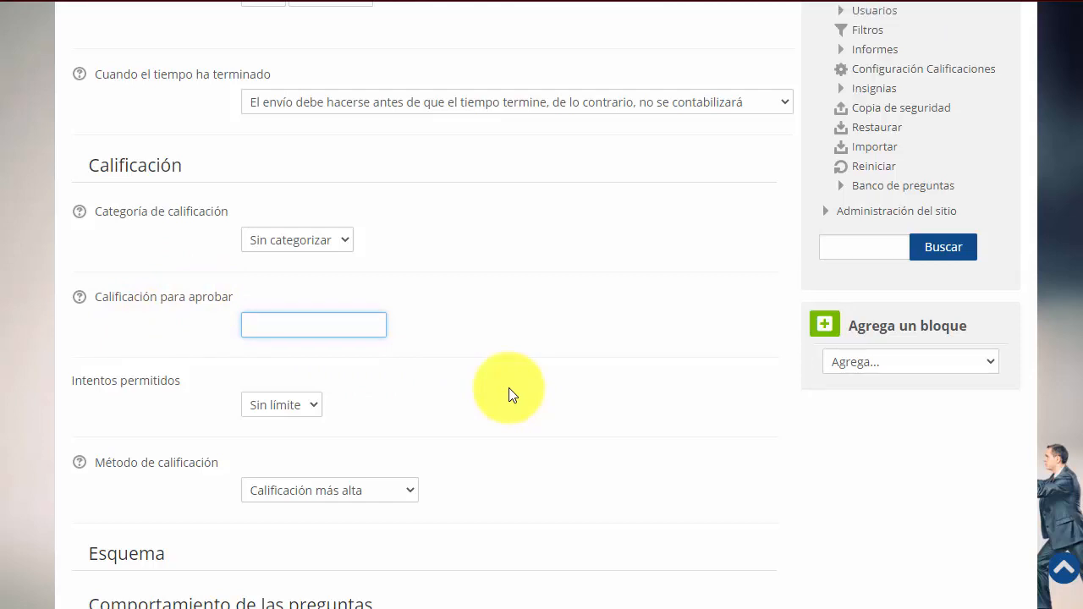
{"action": "scroll", "coordinate": [510, 394], "scroll_direction": "down", "scroll_amount": 2}
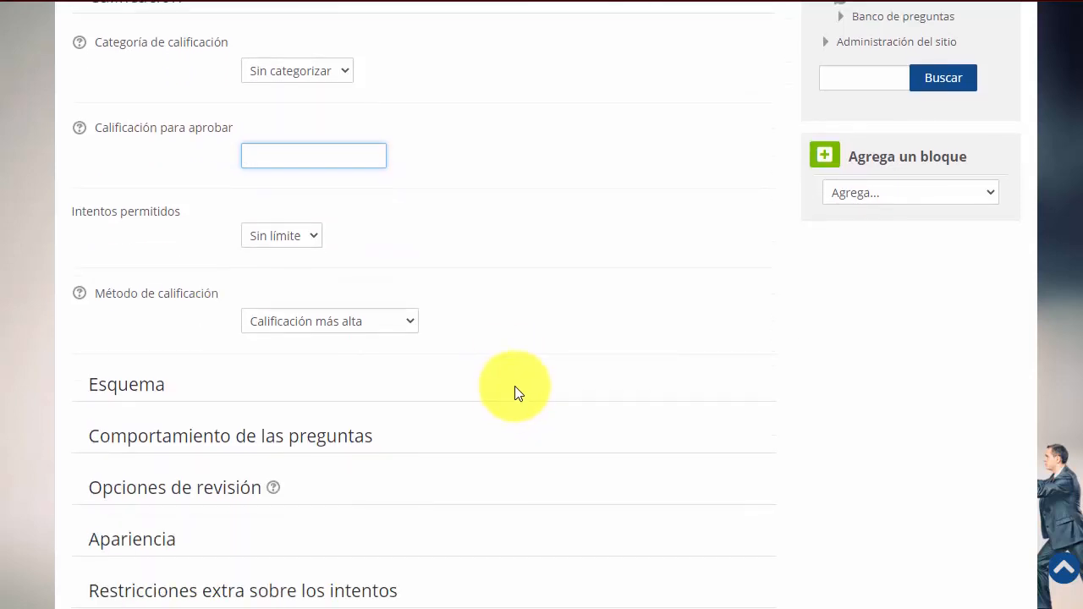
Expand the Comportamiento de las preguntas settings, examine the available question behaviours and look over the remaining sections
{"action": "scroll", "coordinate": [440, 377], "scroll_direction": "down", "scroll_amount": 1}
{"action": "left_click", "coordinate": [372, 354]}
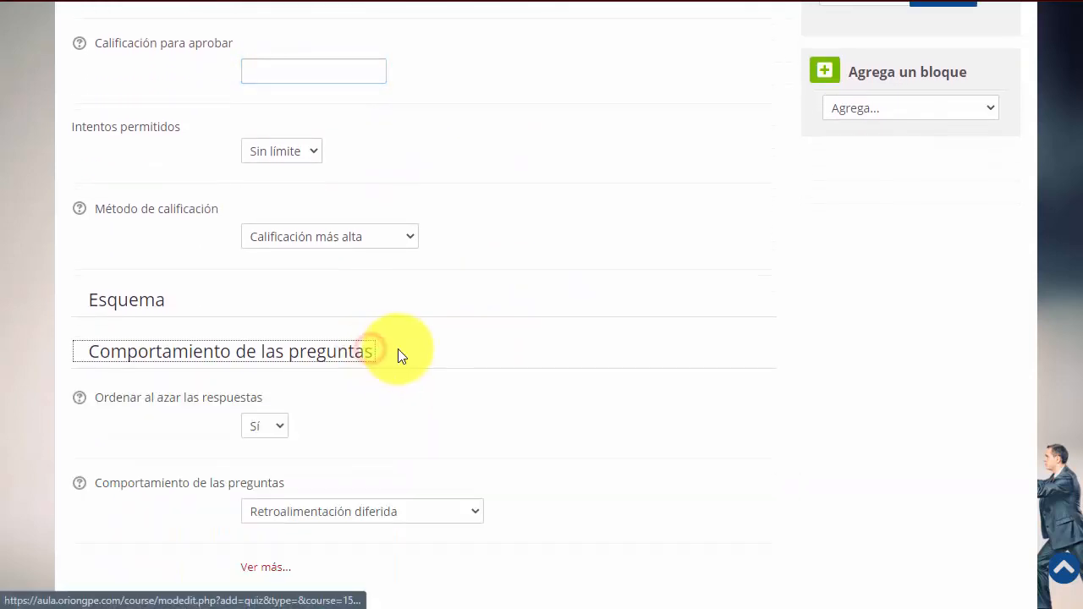
{"action": "scroll", "coordinate": [401, 356], "scroll_direction": "down", "scroll_amount": 1}
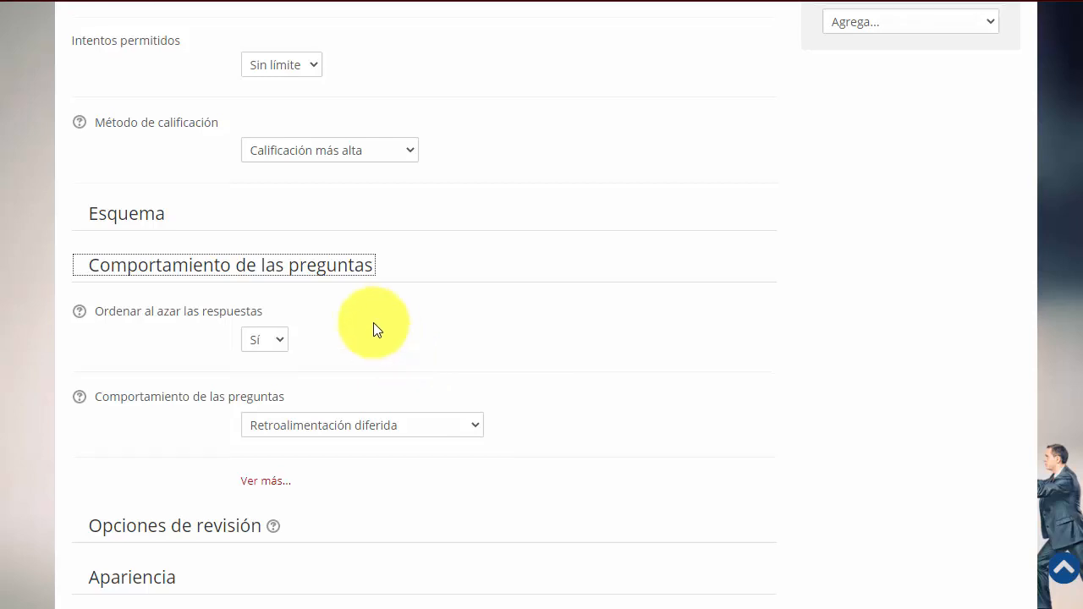
{"action": "scroll", "coordinate": [373, 326], "scroll_direction": "down", "scroll_amount": 2}
{"action": "scroll", "coordinate": [350, 415], "scroll_direction": "down", "scroll_amount": 5}
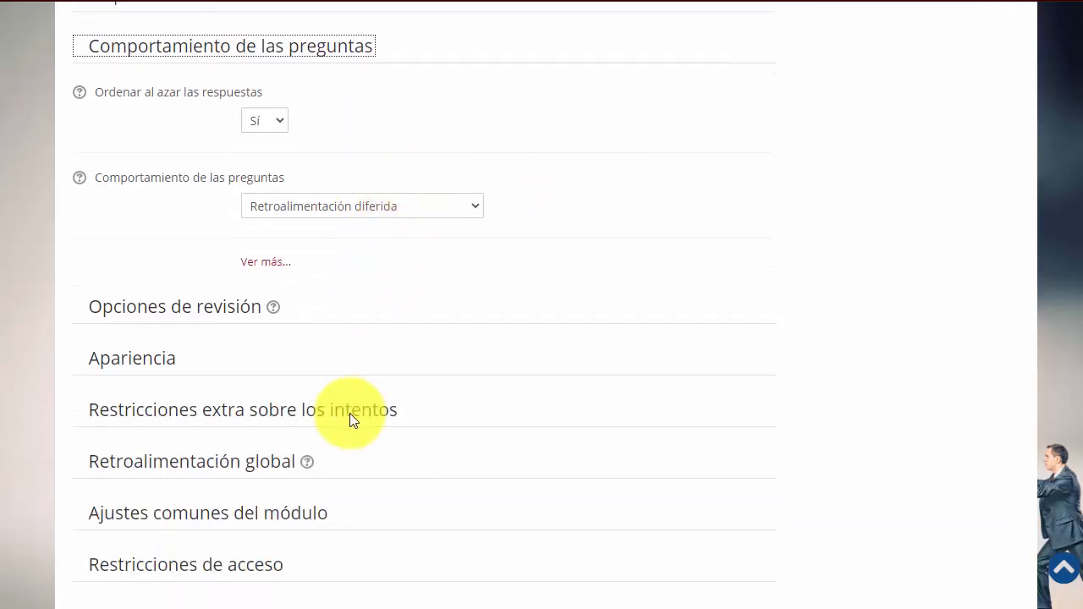
{"action": "scroll", "coordinate": [348, 409], "scroll_direction": "up", "scroll_amount": 5}
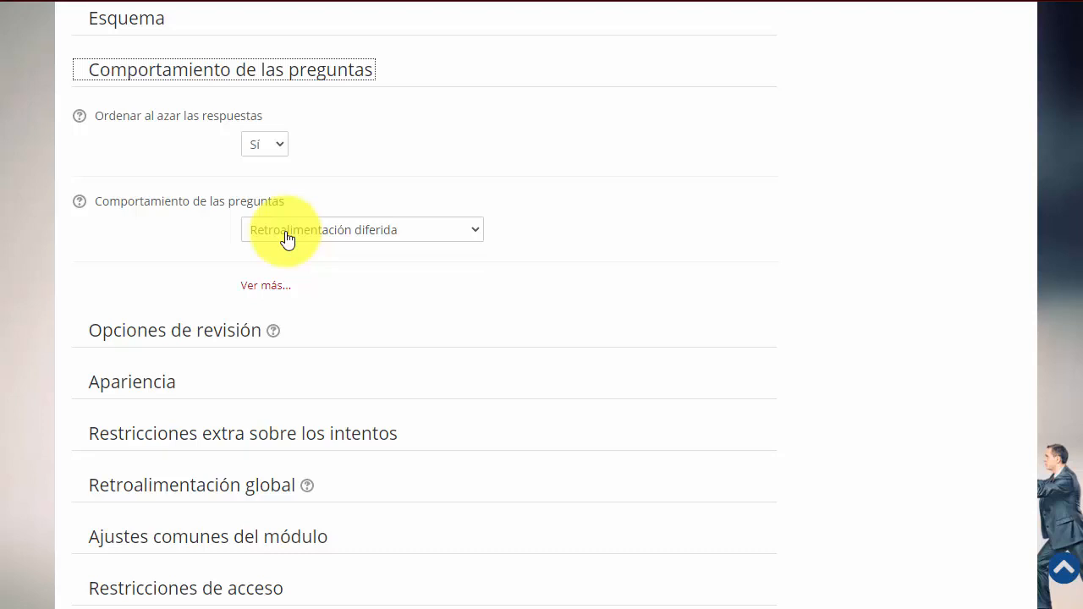
{"action": "left_click", "coordinate": [286, 234]}
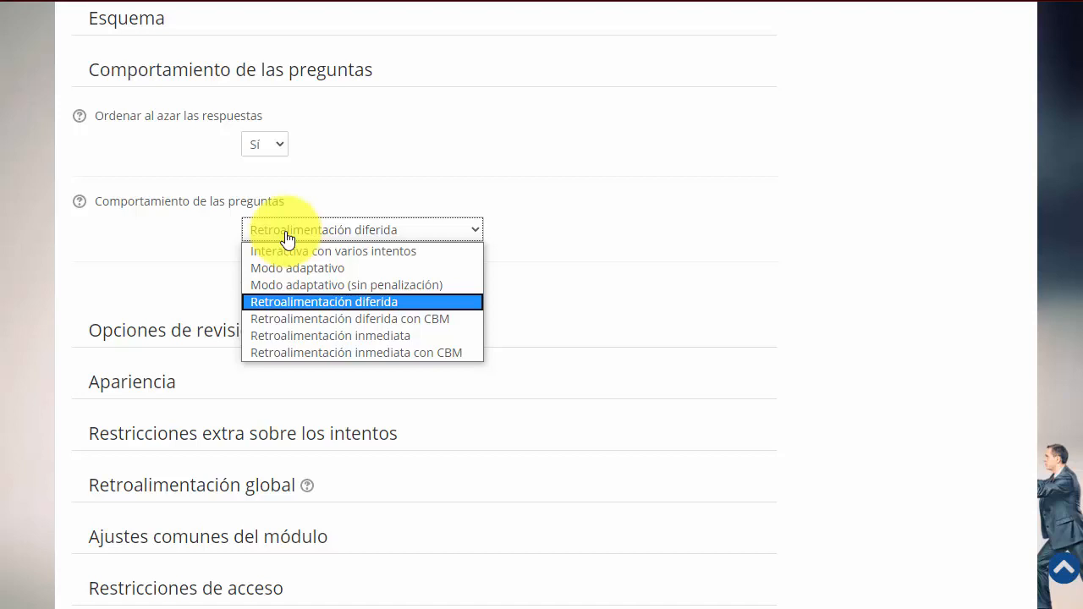
{"action": "left_click", "coordinate": [710, 281]}
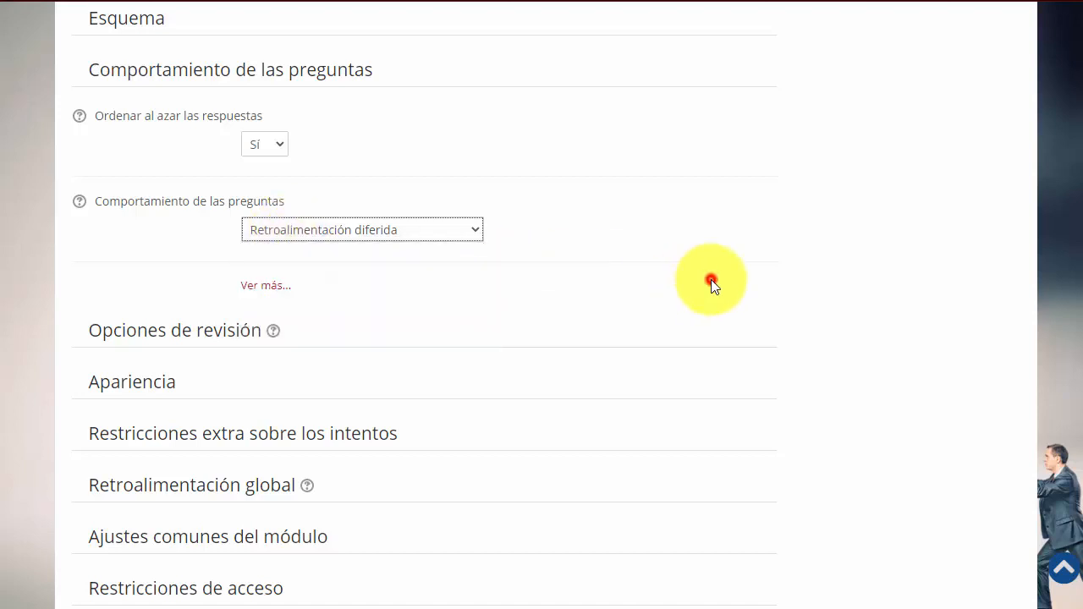
{"action": "scroll", "coordinate": [711, 280], "scroll_direction": "down", "scroll_amount": 4}
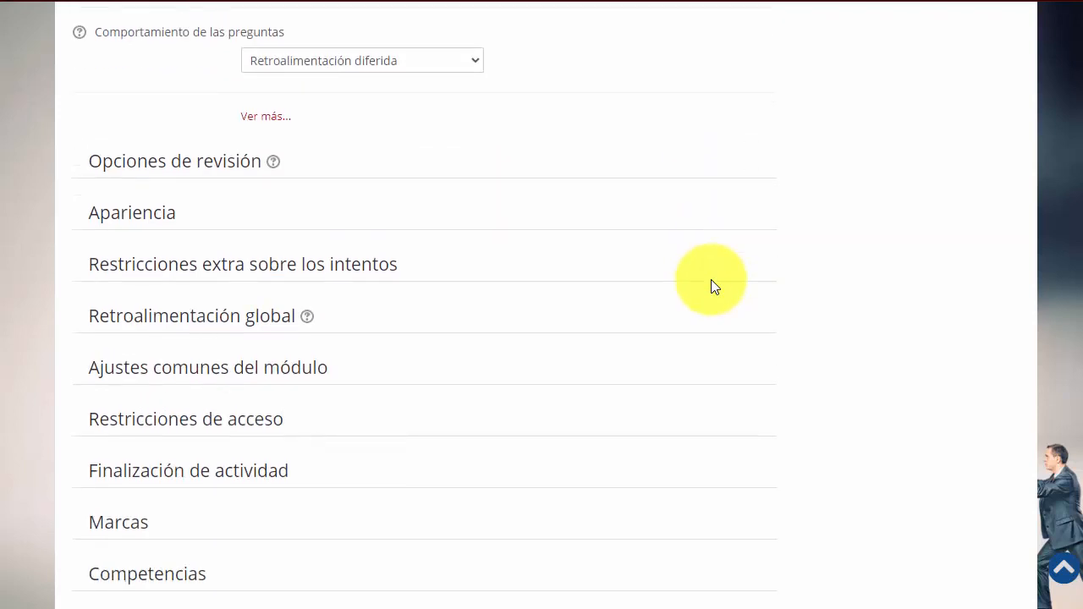
{"action": "scroll", "coordinate": [626, 271], "scroll_direction": "up", "scroll_amount": 2}
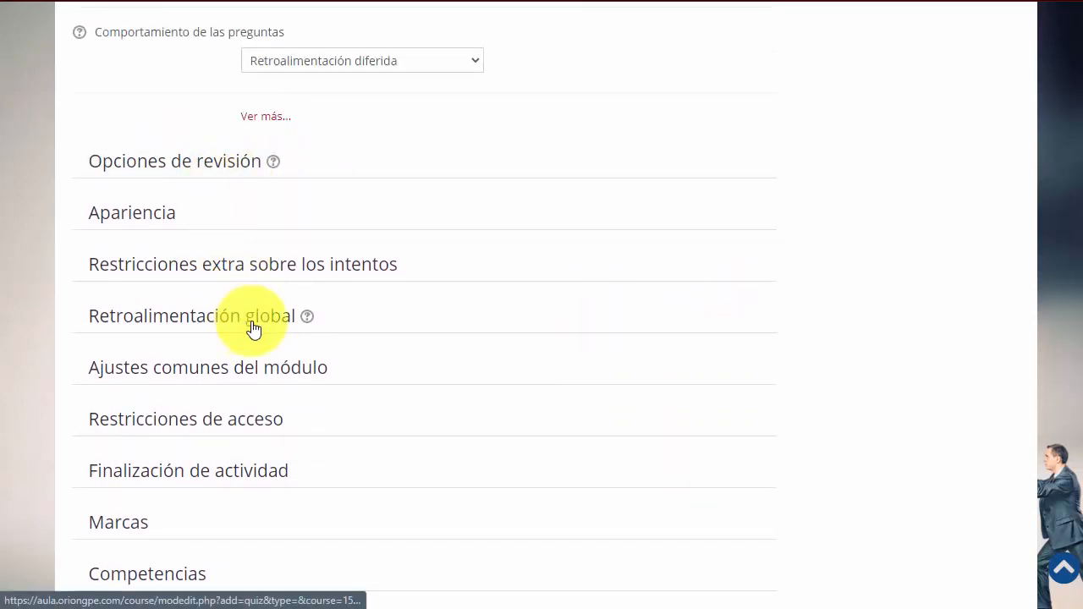
Set the quiz's allowed attempts (Intentos permitidos) to 1 in the Calificación settings
{"action": "scroll", "coordinate": [462, 403], "scroll_direction": "up", "scroll_amount": 7}
{"action": "scroll", "coordinate": [495, 380], "scroll_direction": "up", "scroll_amount": 2}
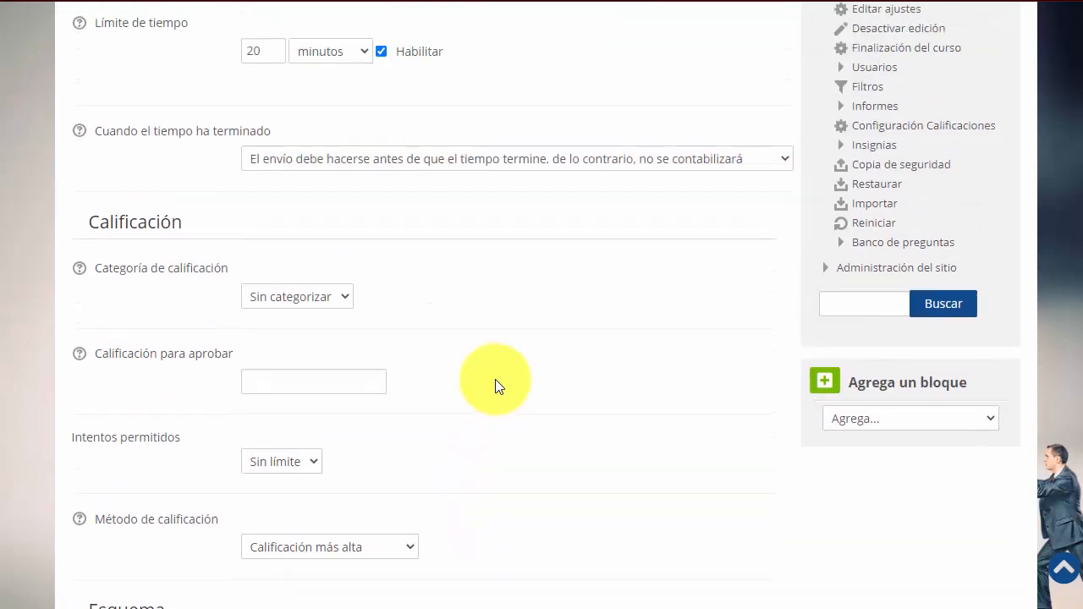
{"action": "scroll", "coordinate": [522, 383], "scroll_direction": "down", "scroll_amount": 2}
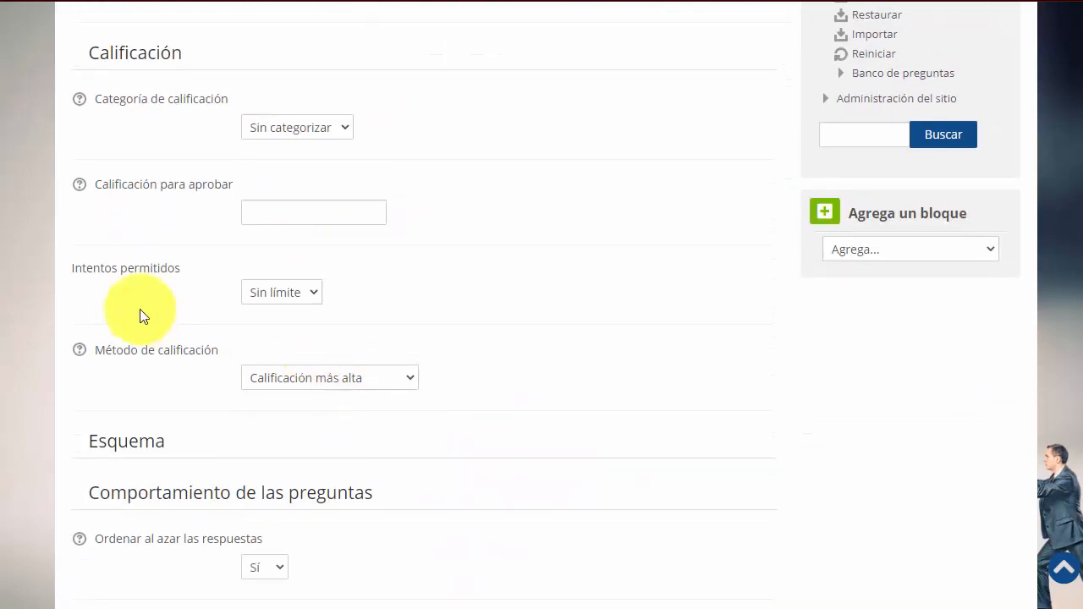
{"action": "left_click_drag", "start_coordinate": [100, 268], "coordinate": [250, 288]}
{"action": "left_click", "coordinate": [305, 293]}
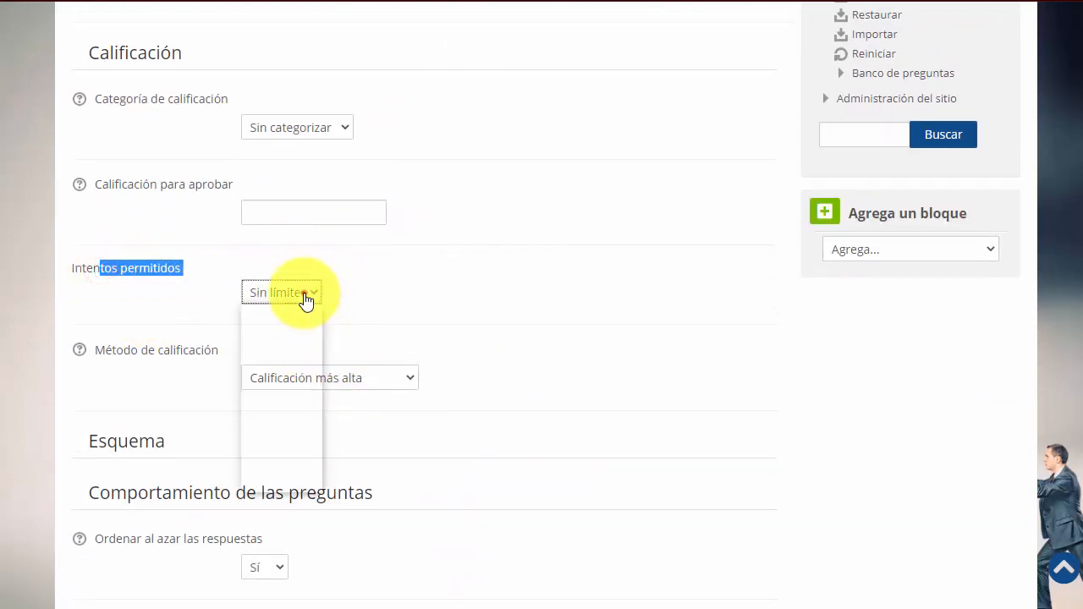
{"action": "left_click", "coordinate": [285, 335]}
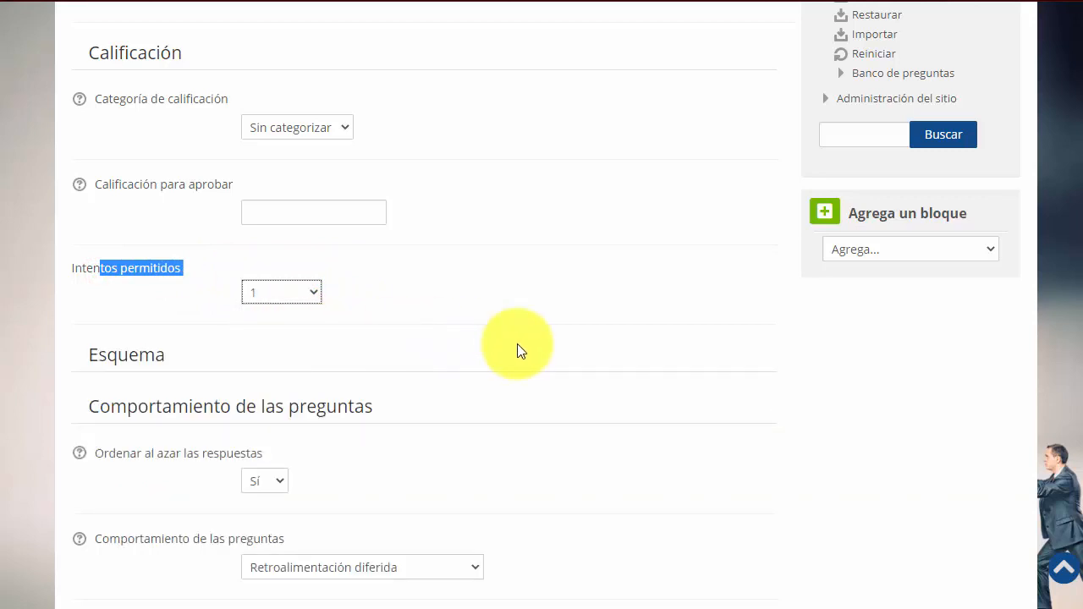
Save the quiz, return to the course and check its description under Tema 9
{"action": "scroll", "coordinate": [517, 345], "scroll_direction": "down", "scroll_amount": 9}
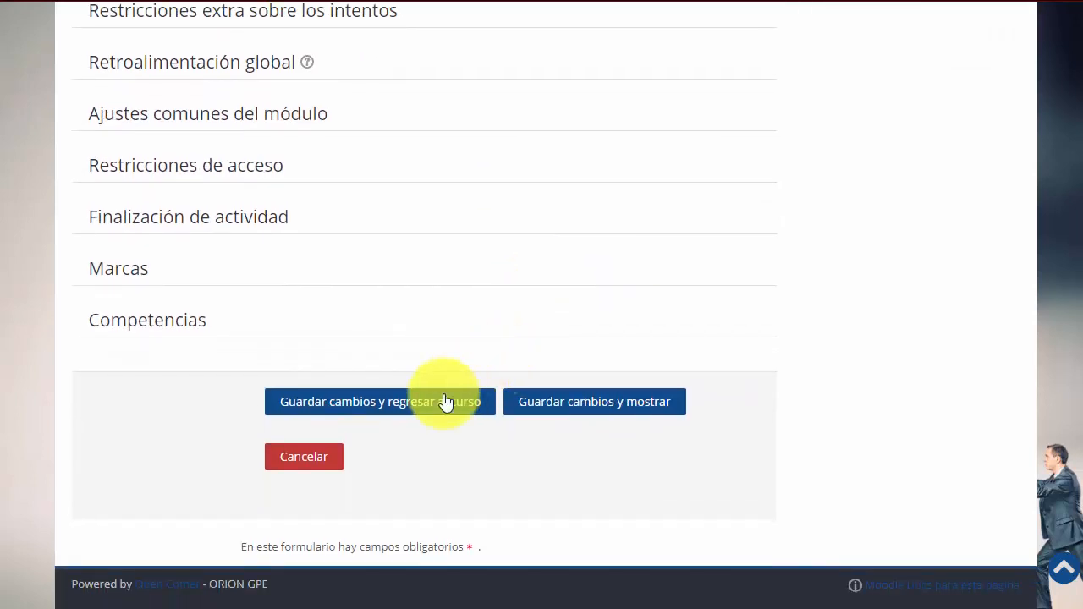
{"action": "left_click", "coordinate": [395, 418]}
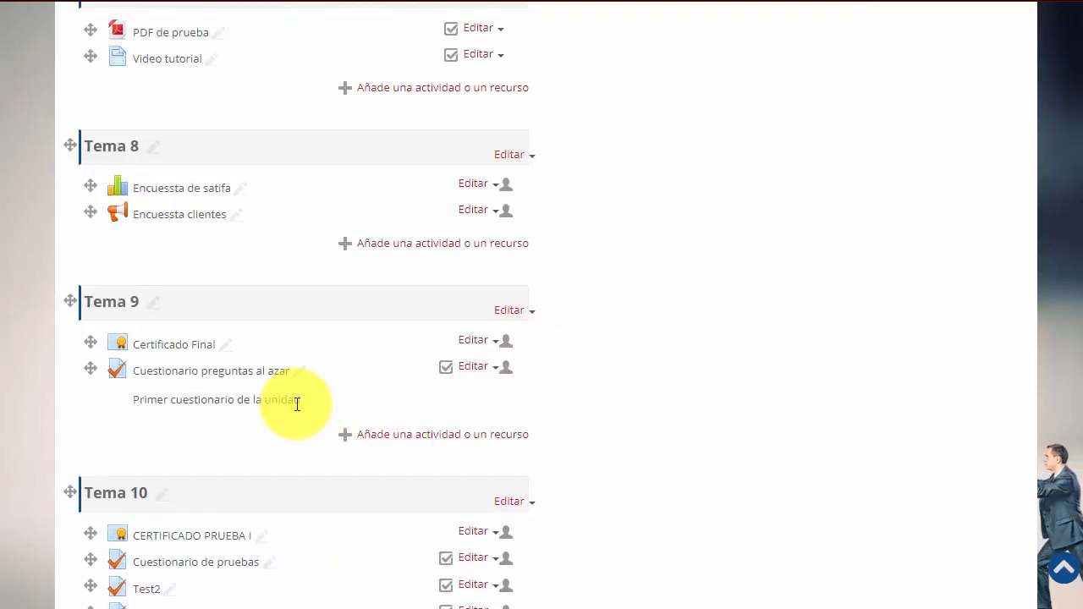
{"action": "left_click_drag", "start_coordinate": [132, 400], "coordinate": [289, 403]}
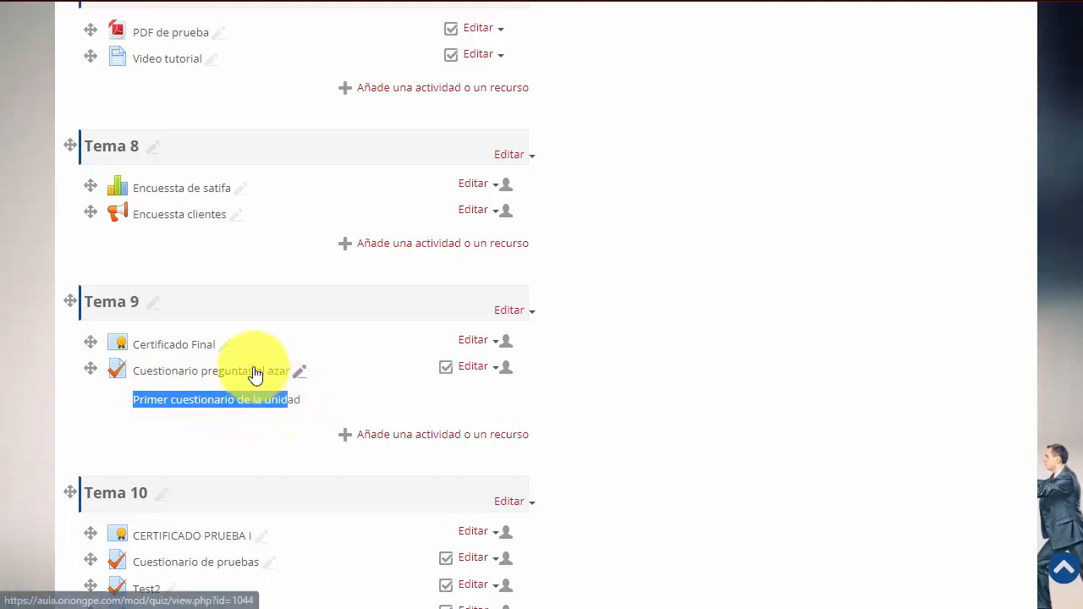
Open the quiz "Cuestionario preguntas al azar" from Tema 9 and start editing its questions
{"action": "left_click", "coordinate": [256, 372]}
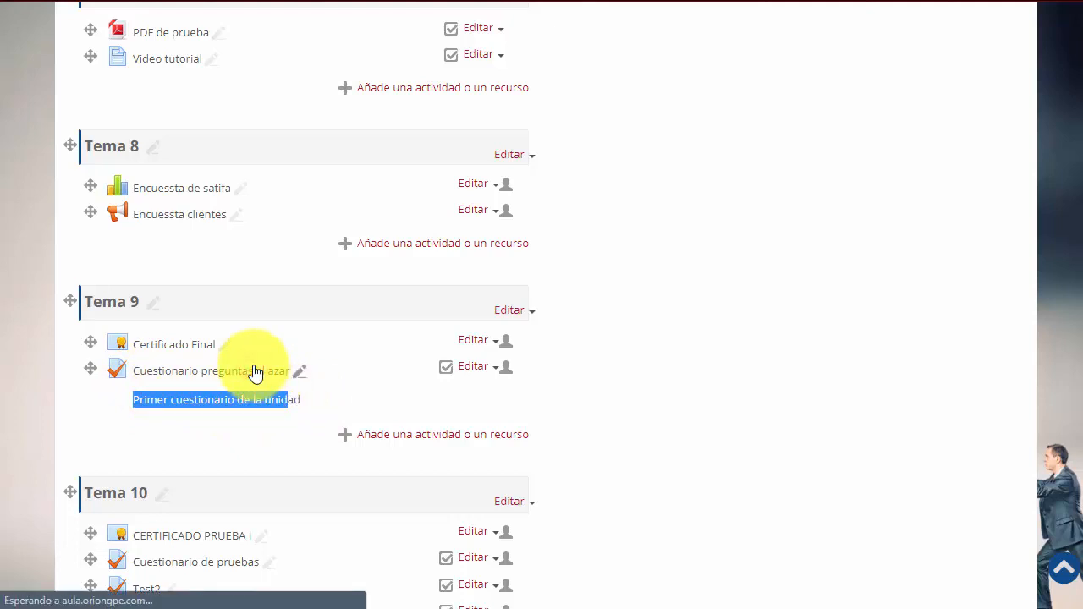
{"action": "scroll", "coordinate": [358, 379], "scroll_direction": "down", "scroll_amount": 2}
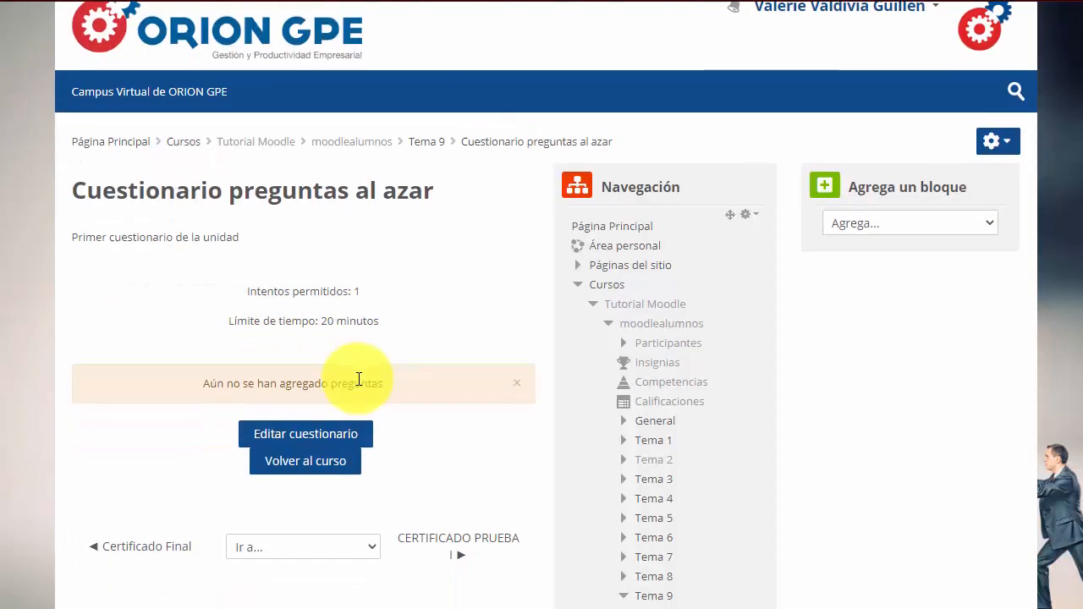
{"action": "left_click", "coordinate": [338, 398]}
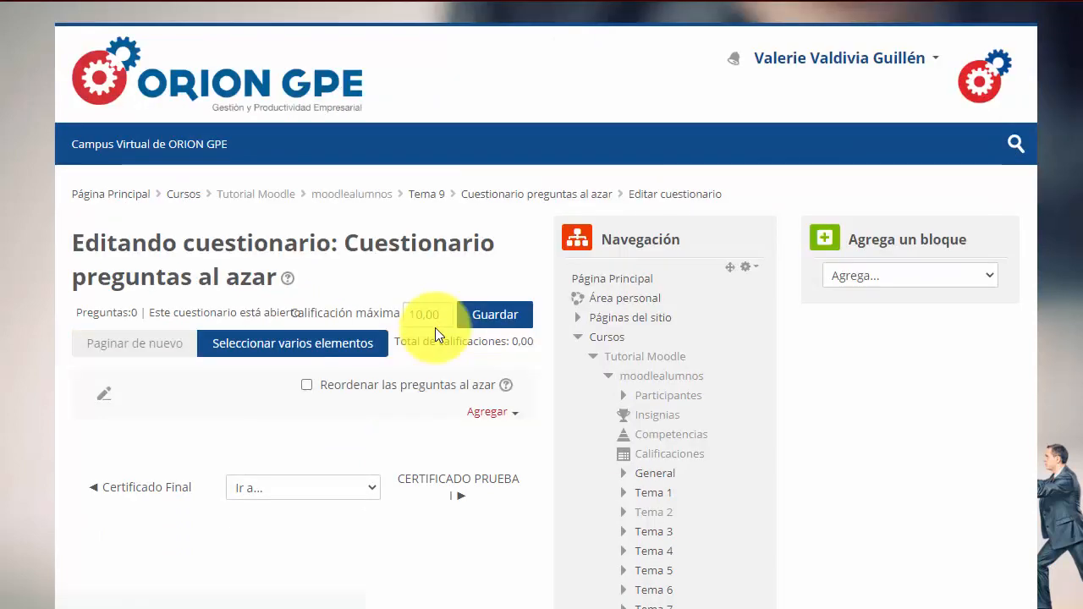
Set the quiz's maximum grade (Calificación máxima) to 20,00 and save it
{"action": "left_click", "coordinate": [423, 313]}
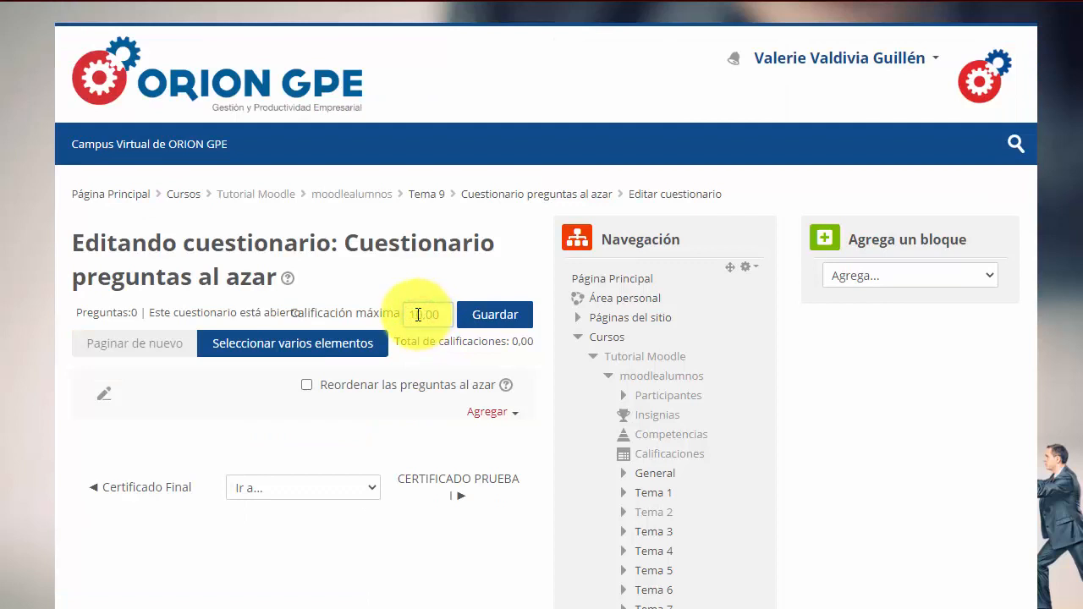
{"action": "left_click", "coordinate": [415, 313]}
{"action": "type", "text": "2"}
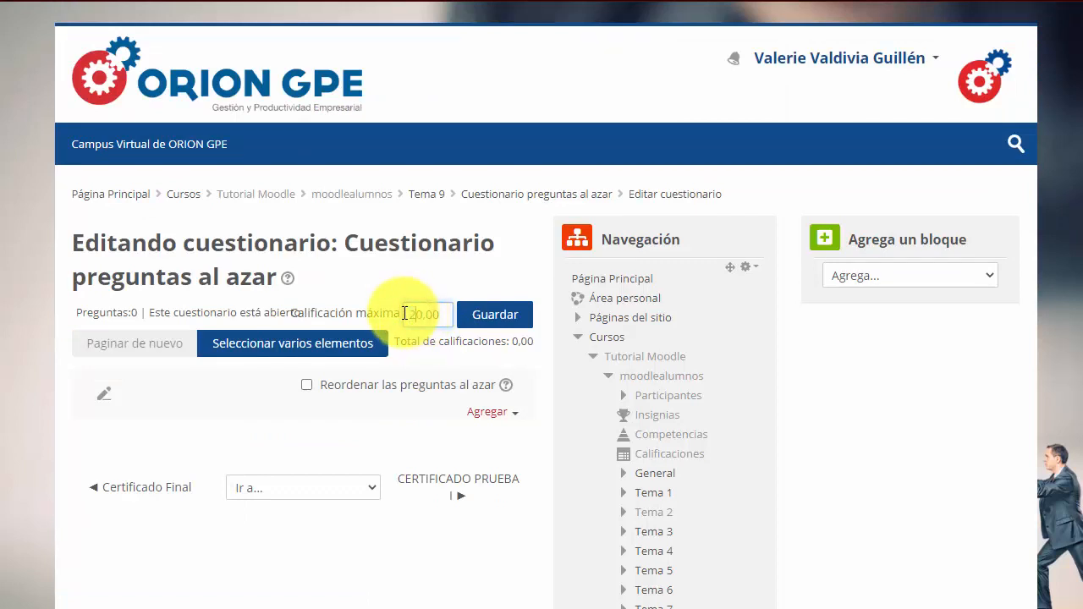
{"action": "left_click", "coordinate": [465, 312]}
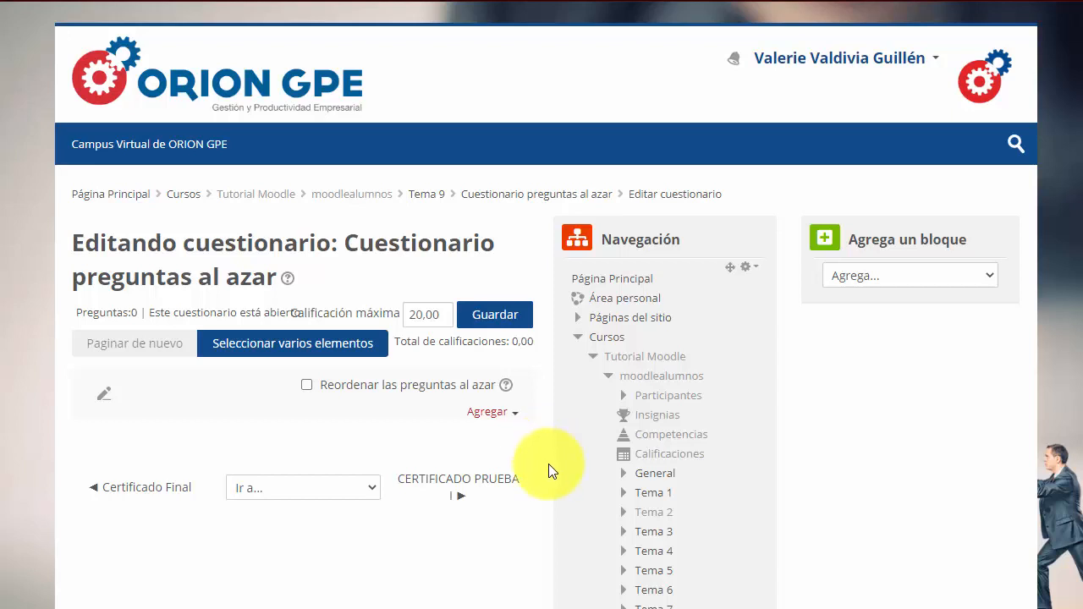
Add one random question to the quiz from the existing category "Balotario preguntas examen 1"
{"action": "left_click", "coordinate": [516, 414]}
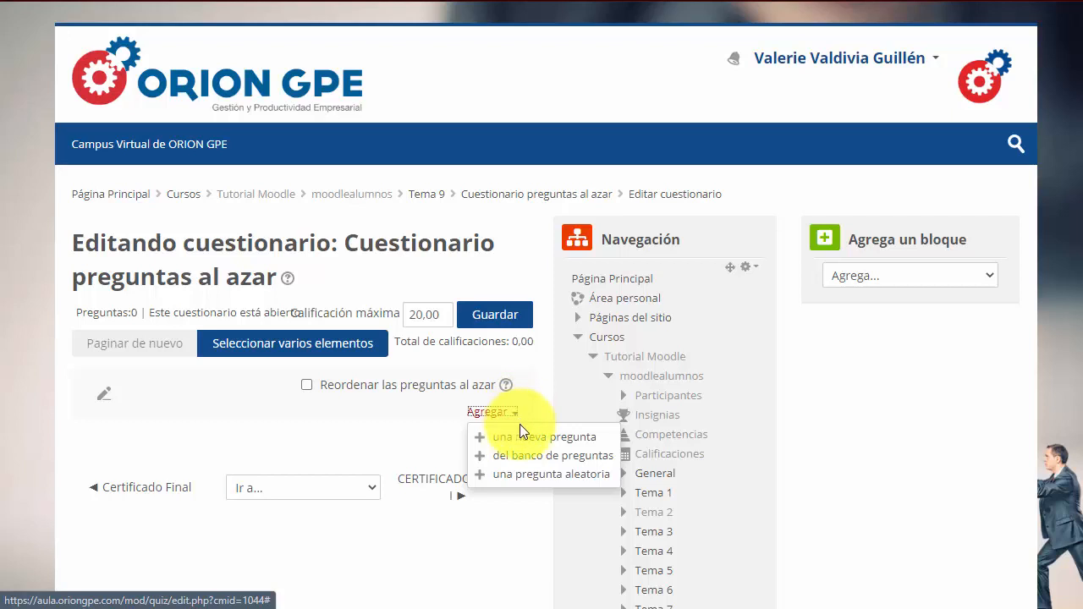
{"action": "left_click", "coordinate": [519, 473]}
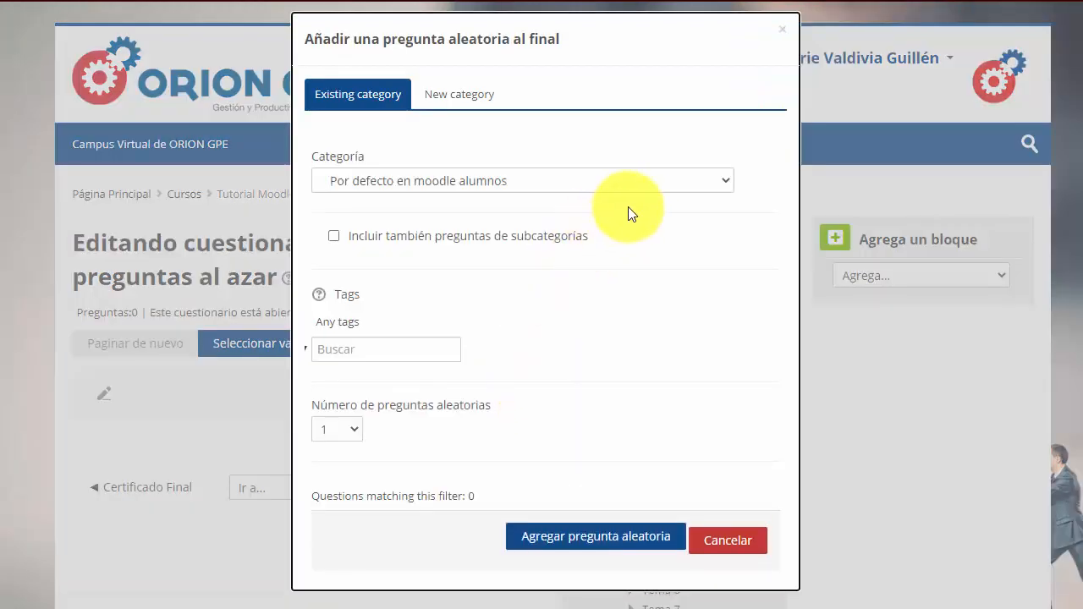
{"action": "left_click", "coordinate": [607, 188]}
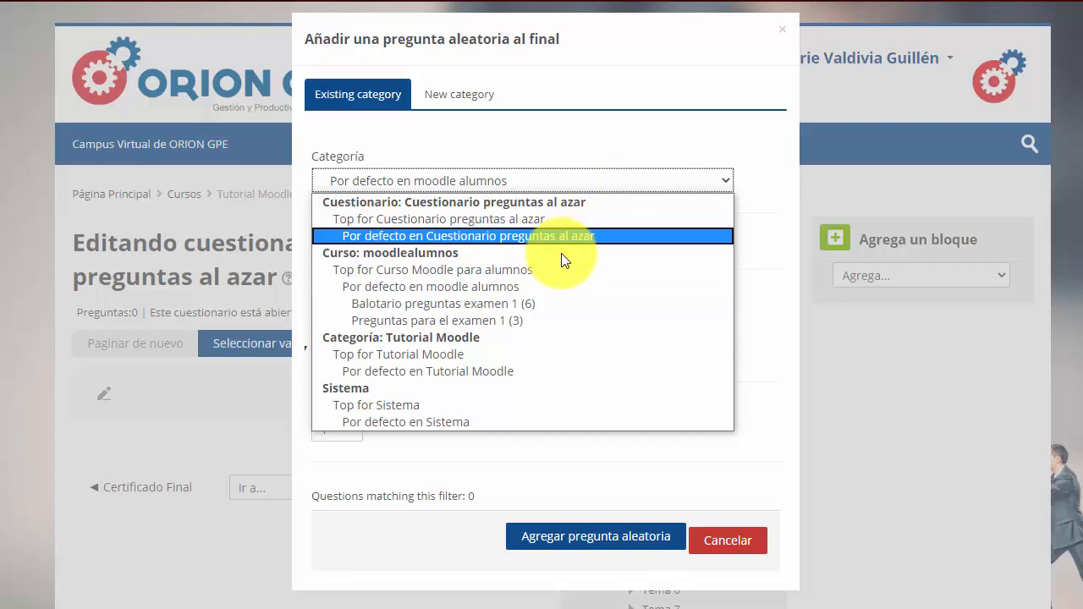
{"action": "left_click", "coordinate": [443, 301]}
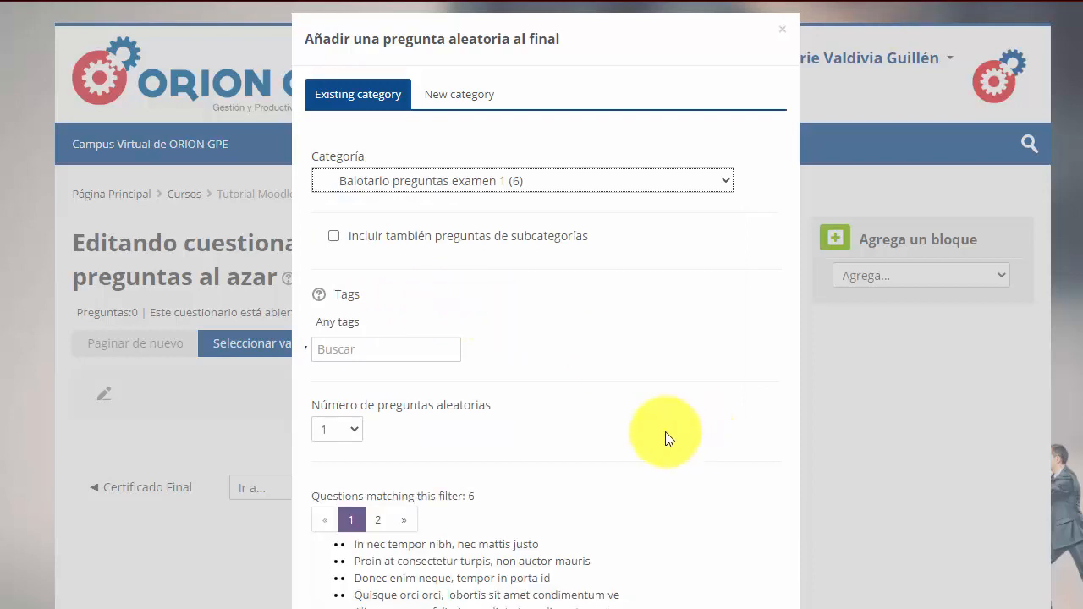
{"action": "scroll", "coordinate": [653, 433], "scroll_direction": "down", "scroll_amount": 2}
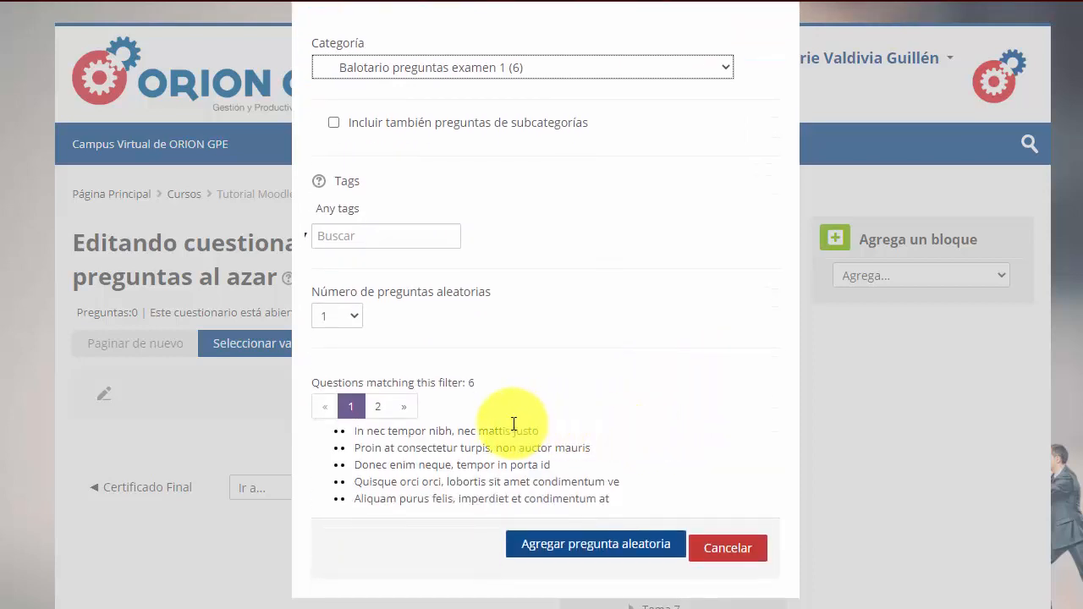
{"action": "left_click", "coordinate": [591, 545]}
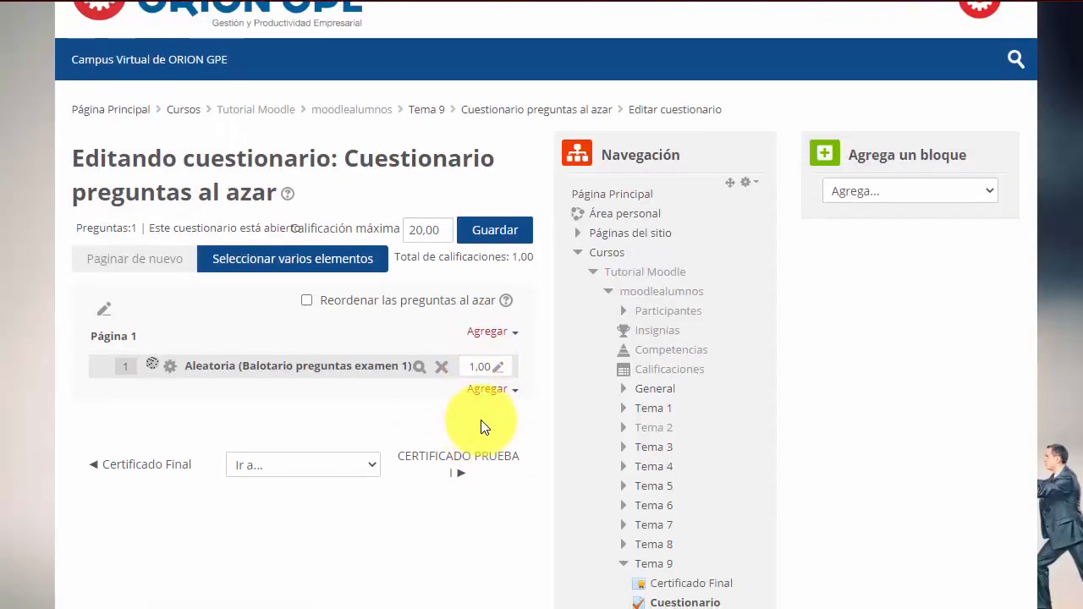
Add a second random question from "Balotario preguntas examen 1" at the end of the quiz
{"action": "left_click", "coordinate": [491, 391]}
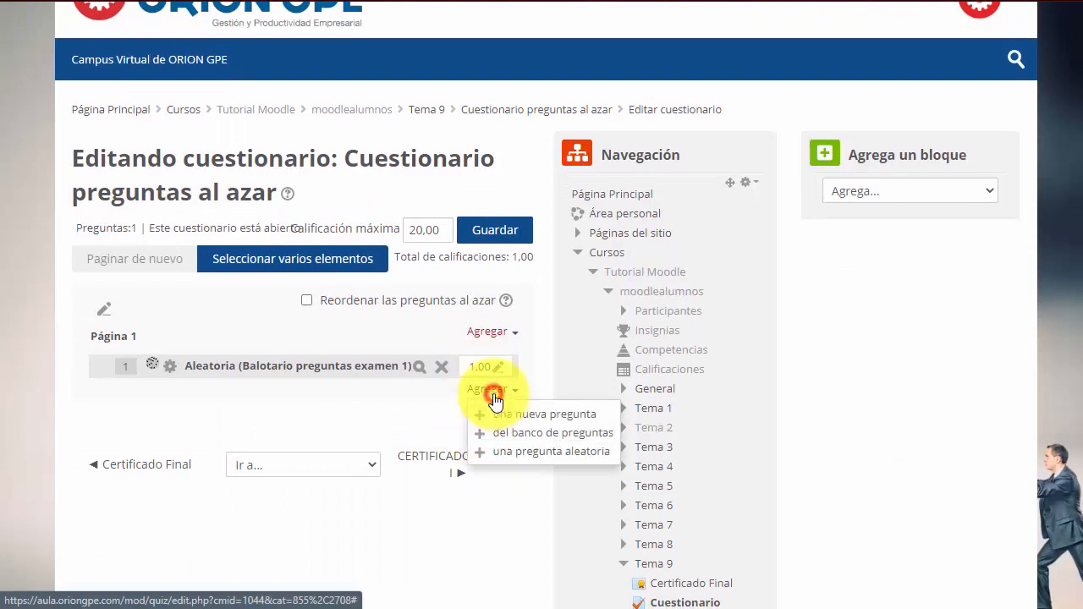
{"action": "left_click", "coordinate": [514, 454]}
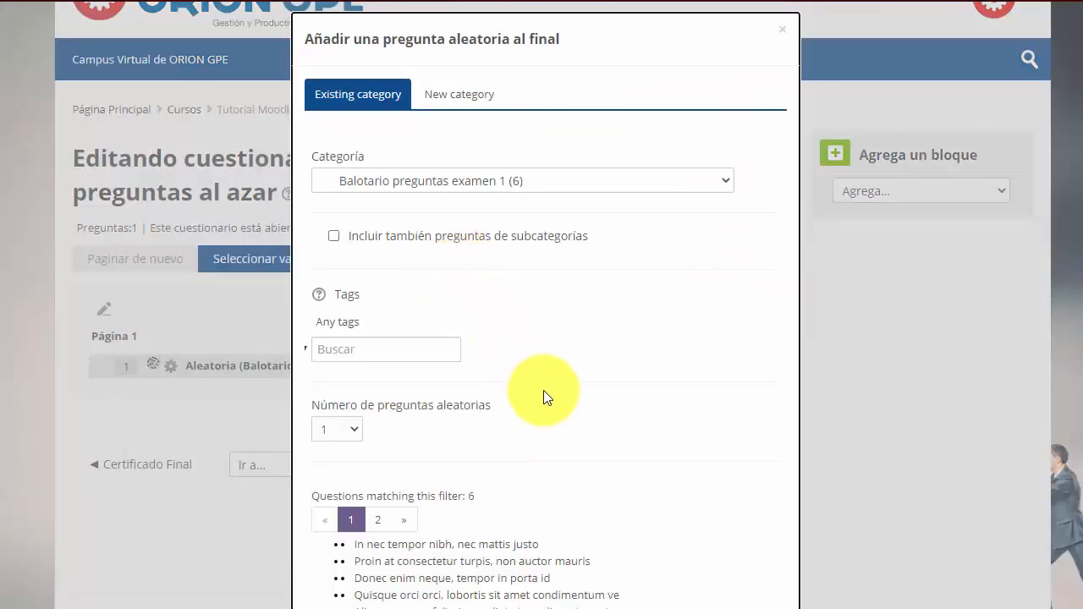
{"action": "scroll", "coordinate": [519, 395], "scroll_direction": "down", "scroll_amount": 3}
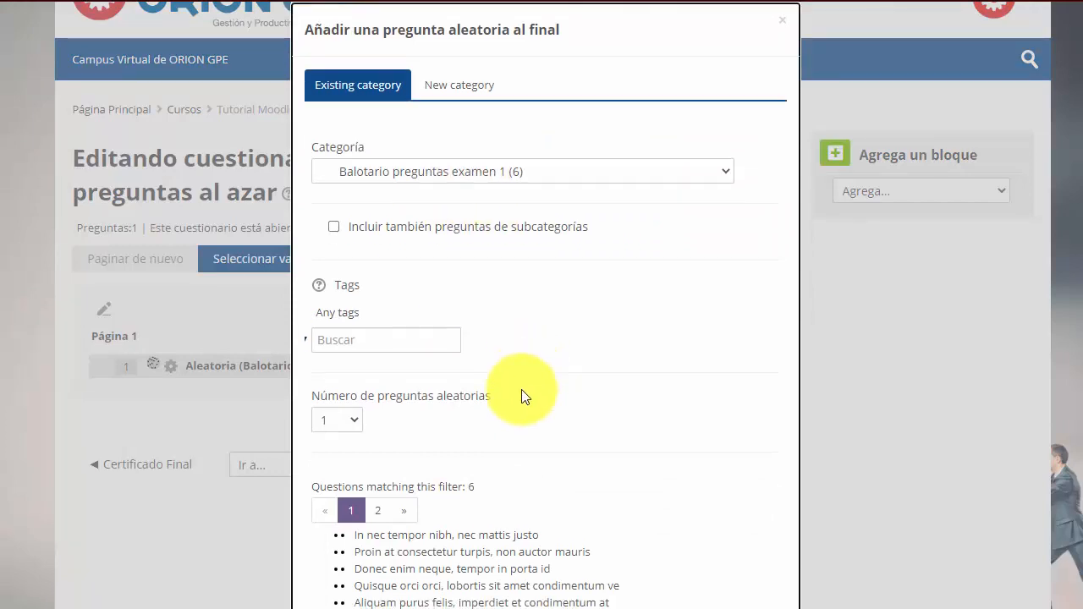
{"action": "left_click", "coordinate": [594, 545]}
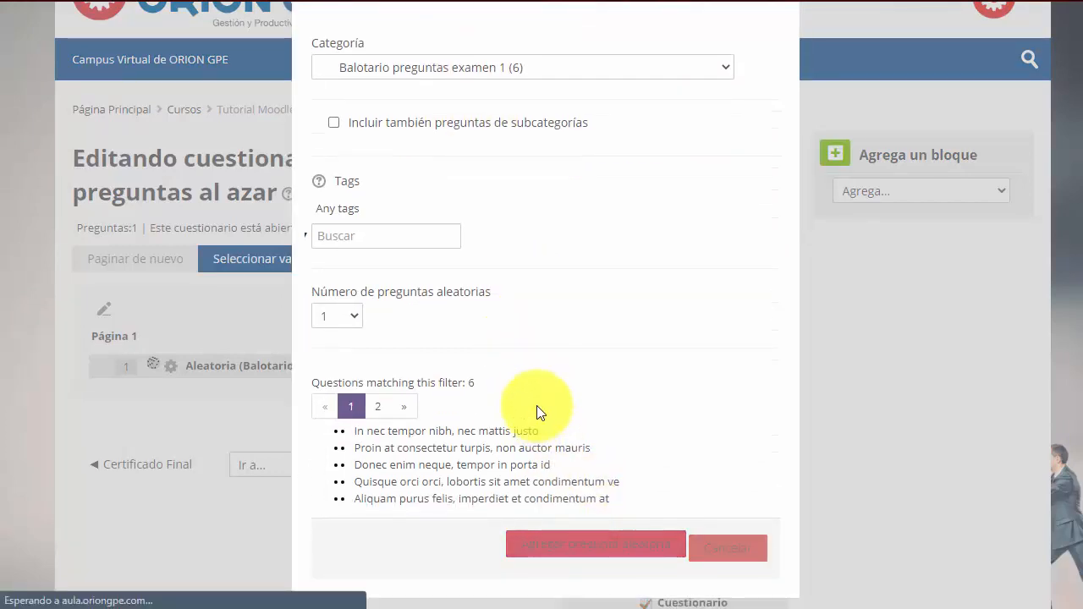
Add a third random question from "Balotario preguntas examen 1" at the end of the quiz
{"action": "scroll", "coordinate": [527, 392], "scroll_direction": "down", "scroll_amount": 2}
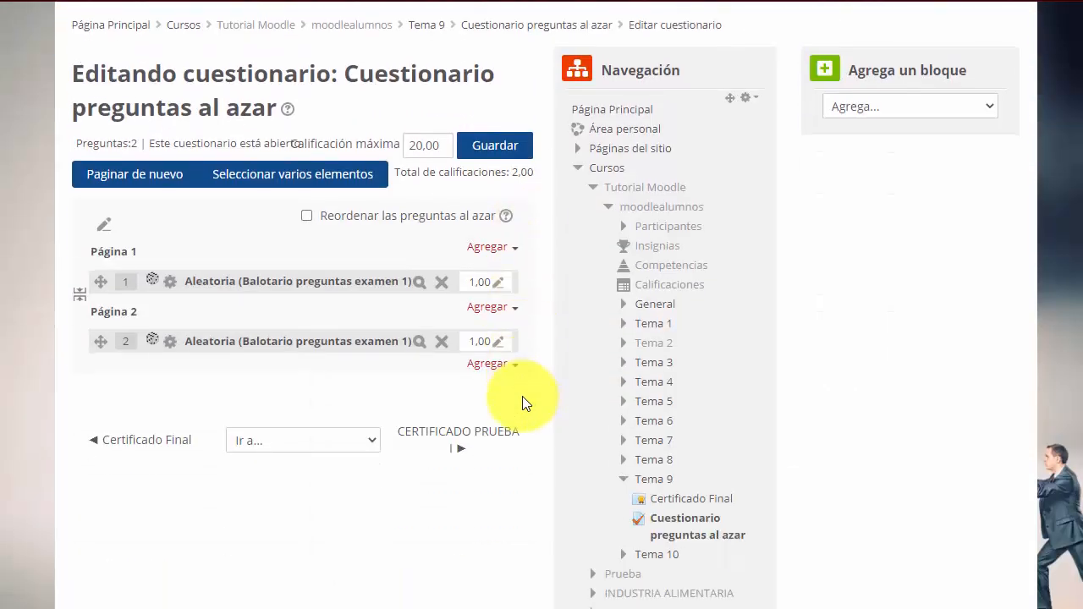
{"action": "left_click", "coordinate": [494, 367]}
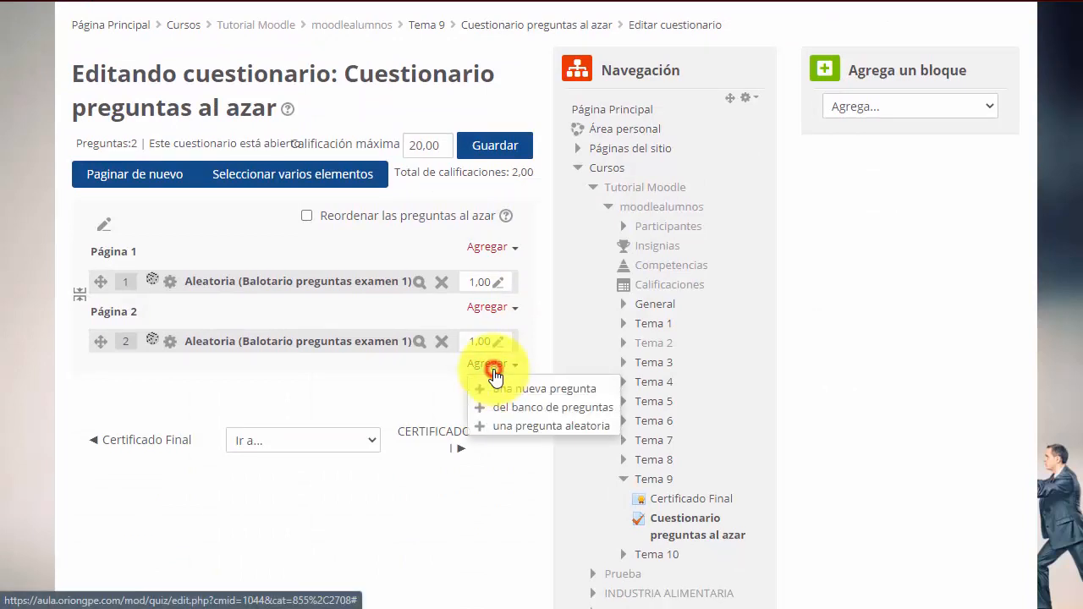
{"action": "left_click", "coordinate": [520, 427]}
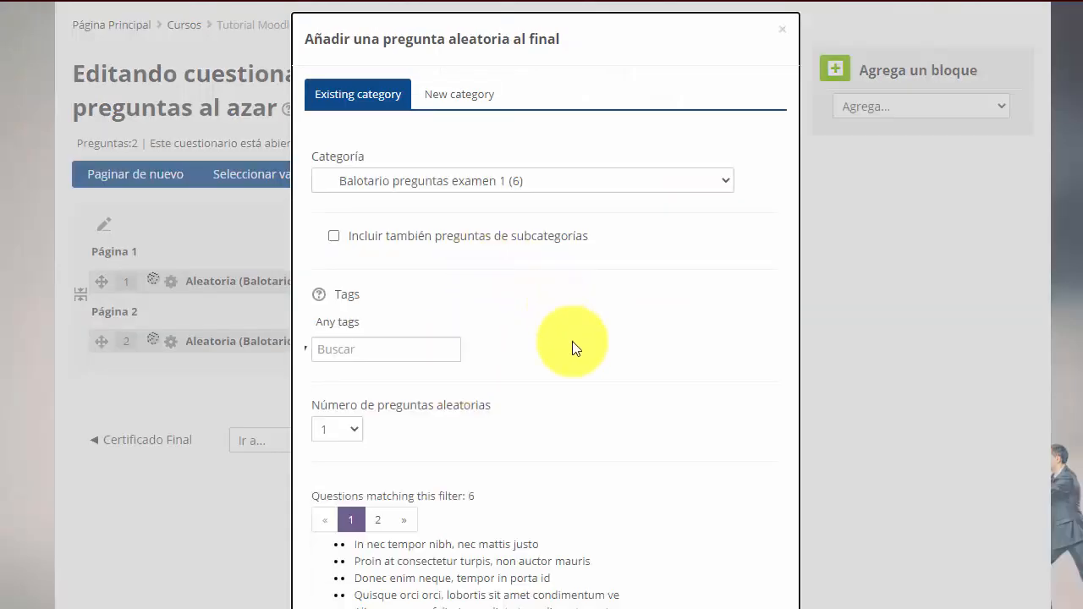
{"action": "scroll", "coordinate": [588, 457], "scroll_direction": "down", "scroll_amount": 2}
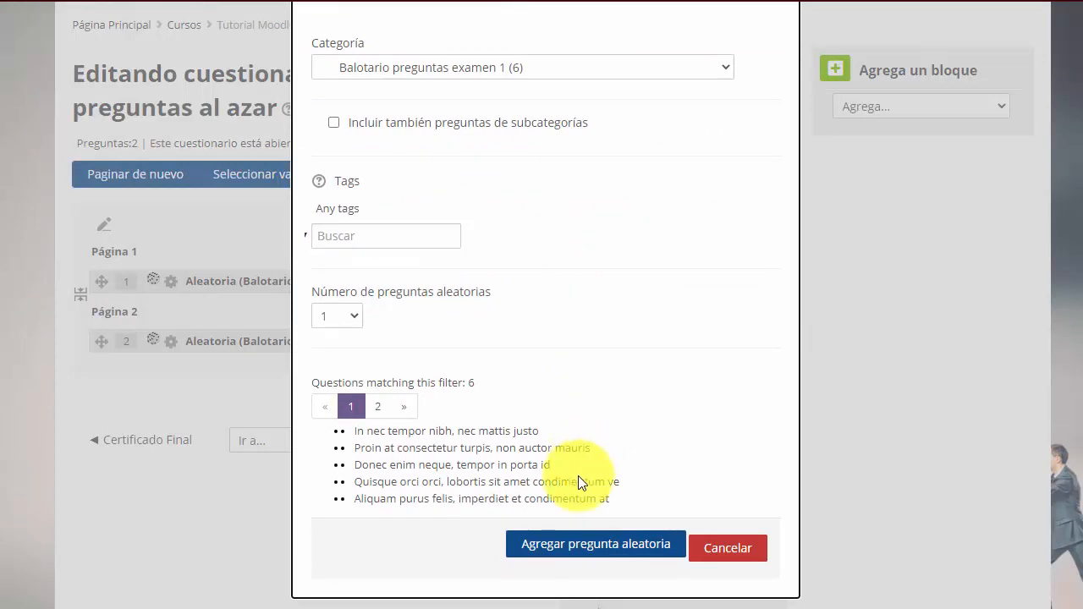
{"action": "left_click", "coordinate": [562, 551]}
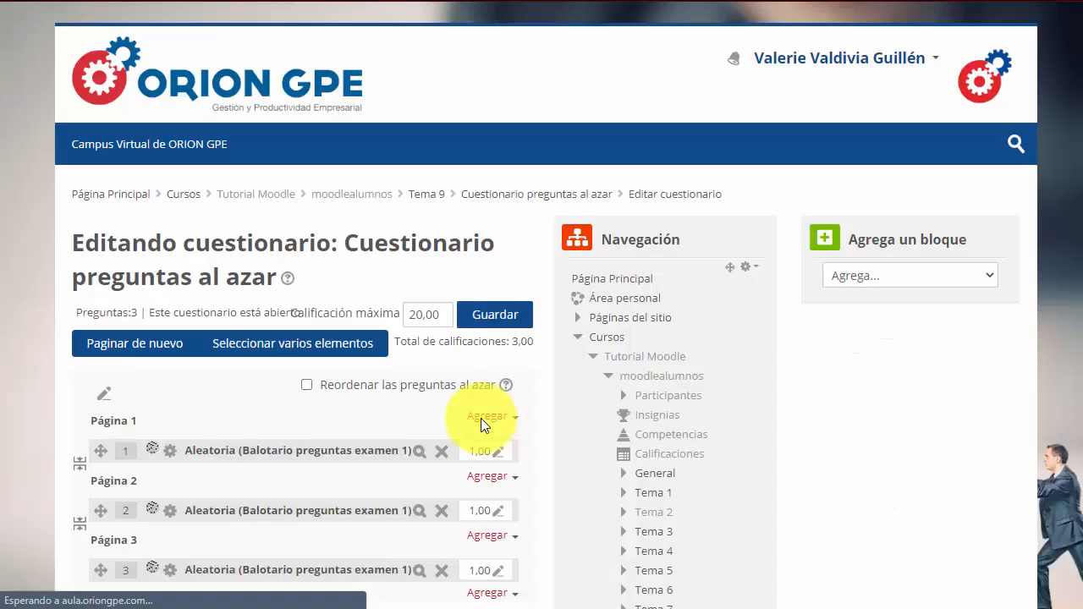
Add a fourth random question from "Balotario preguntas examen 1" at the end of the quiz
{"action": "scroll", "coordinate": [481, 418], "scroll_direction": "down", "scroll_amount": 2}
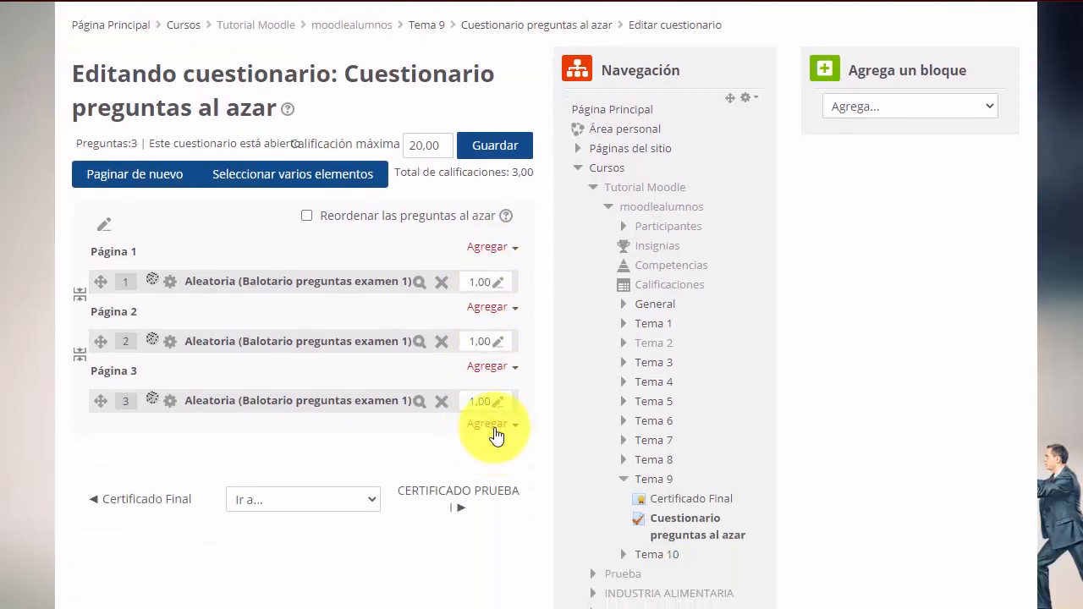
{"action": "left_click", "coordinate": [491, 424]}
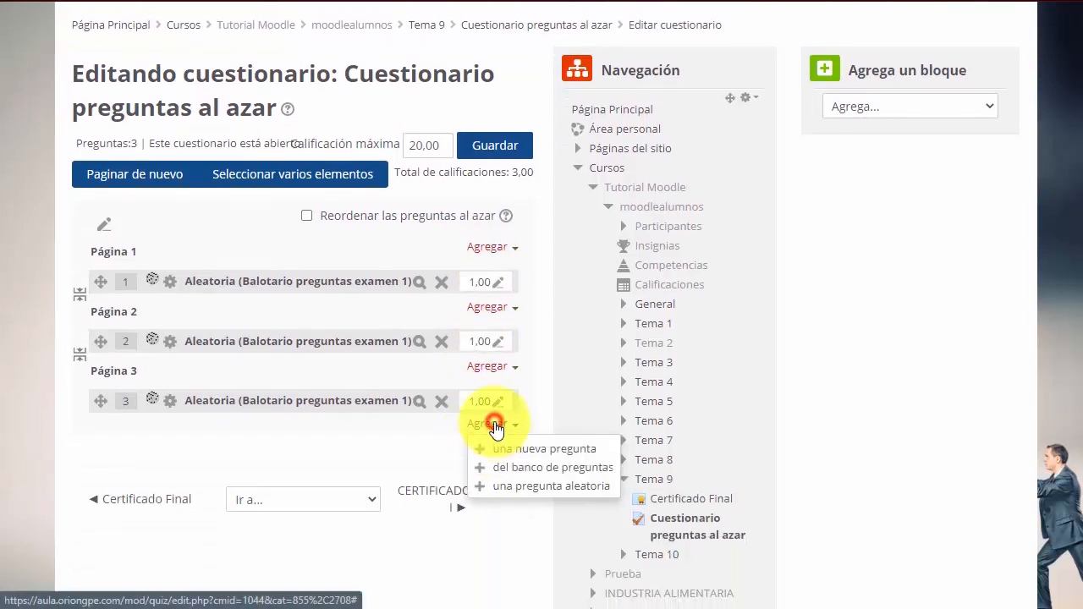
{"action": "left_click", "coordinate": [514, 487]}
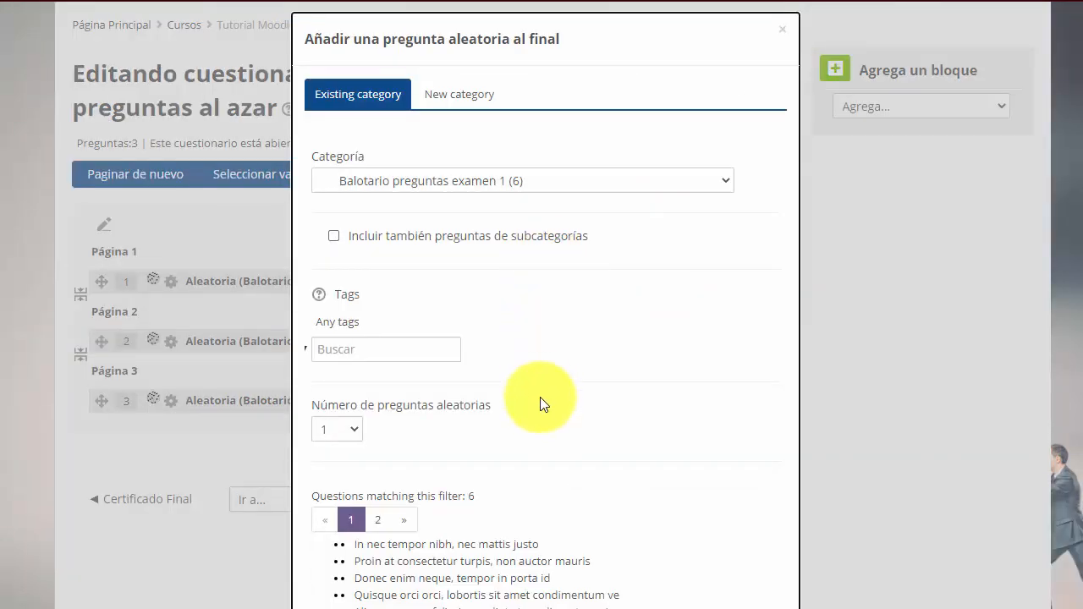
{"action": "scroll", "coordinate": [550, 440], "scroll_direction": "down", "scroll_amount": 2}
{"action": "left_click", "coordinate": [562, 546]}
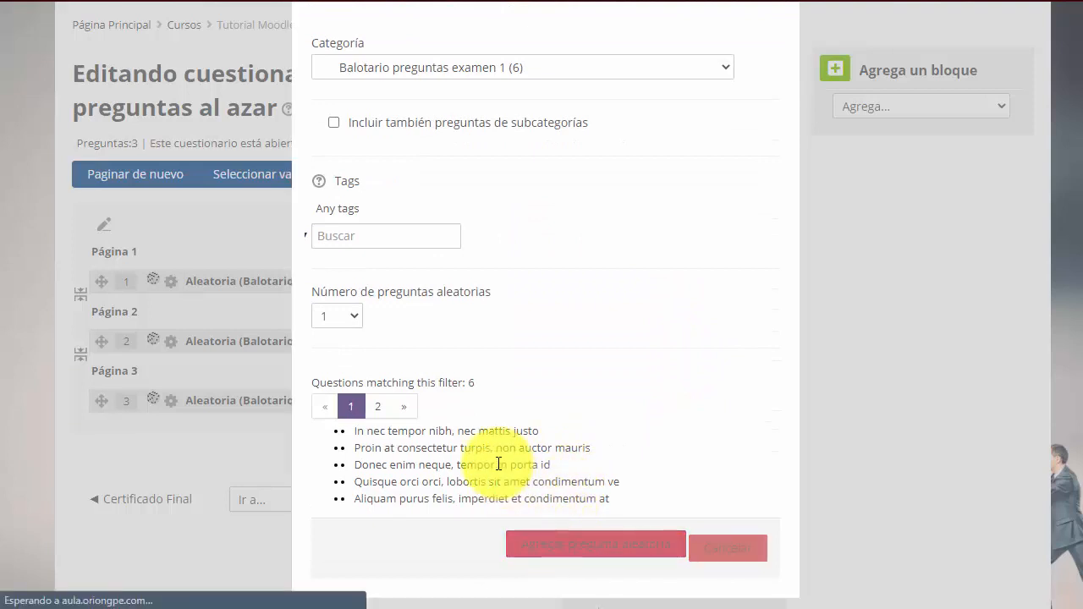
{"action": "scroll", "coordinate": [559, 474], "scroll_direction": "down", "scroll_amount": 2}
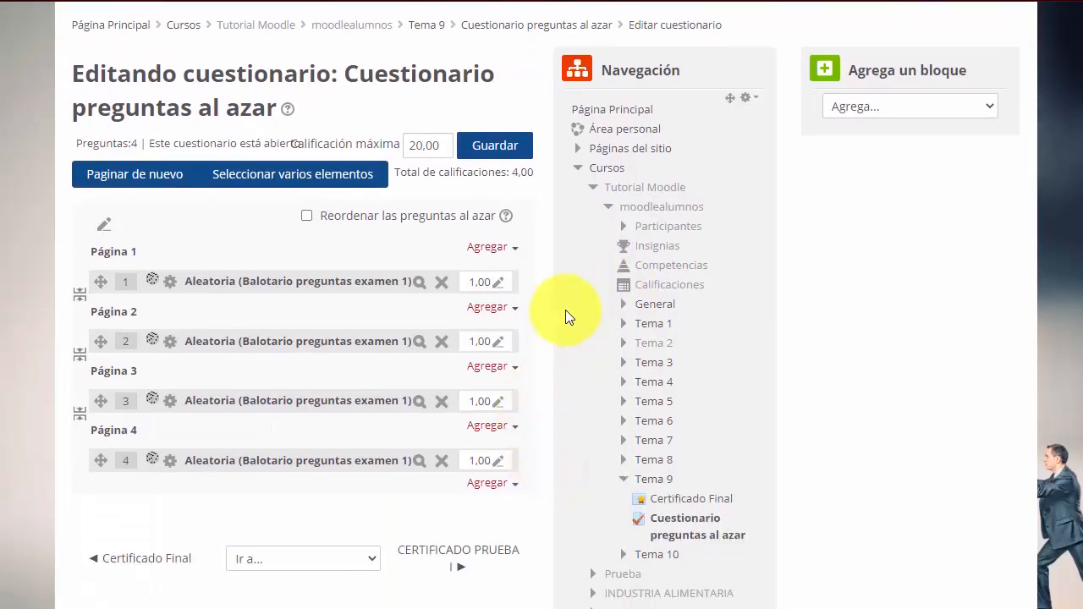
{"action": "left_click", "coordinate": [510, 485]}
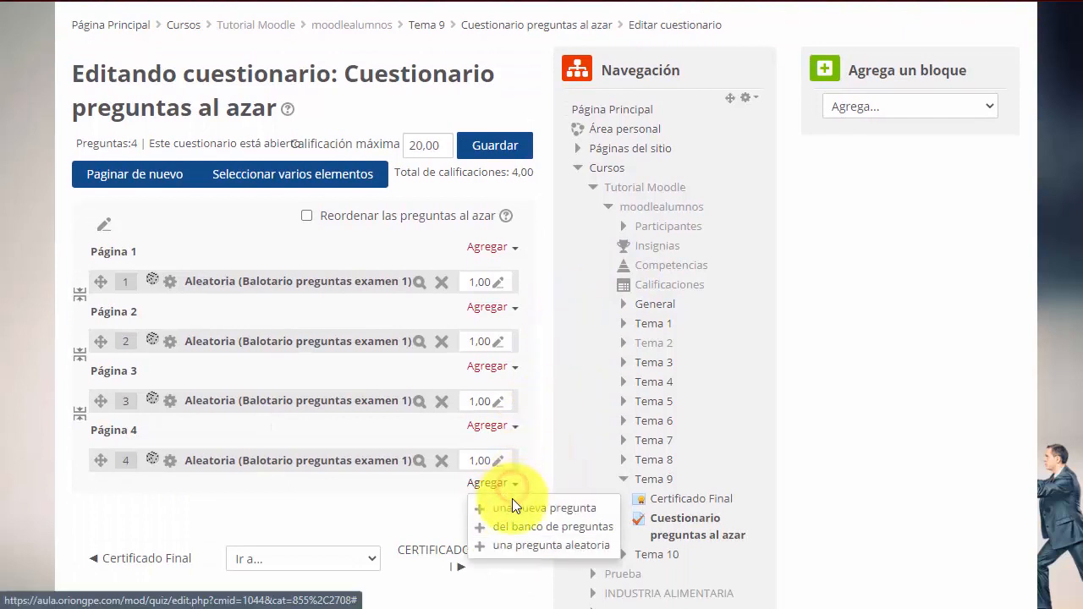
{"action": "left_click", "coordinate": [516, 526]}
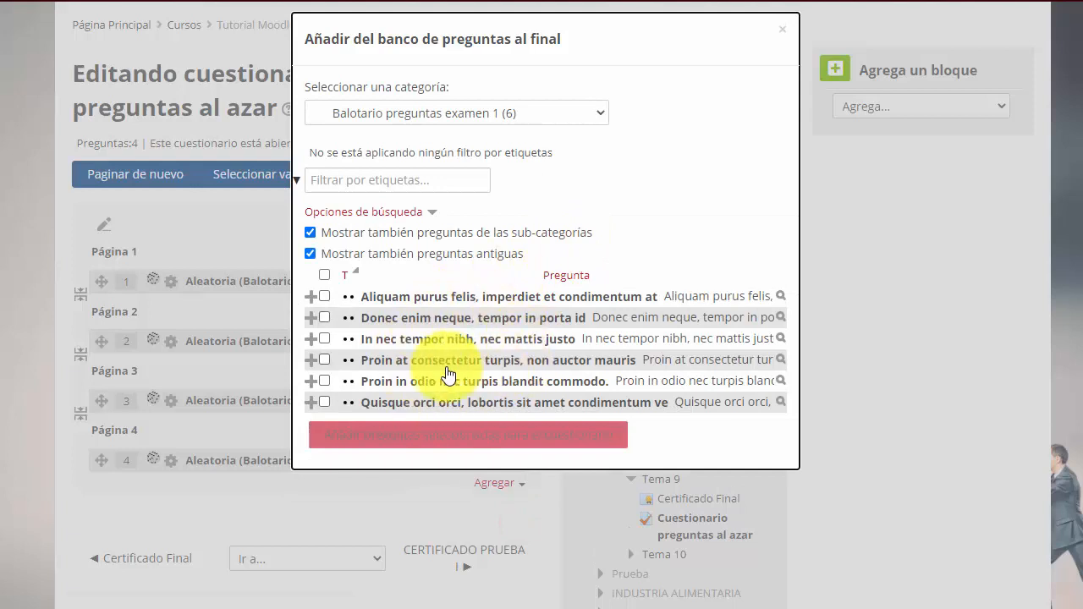
{"action": "left_click", "coordinate": [324, 361]}
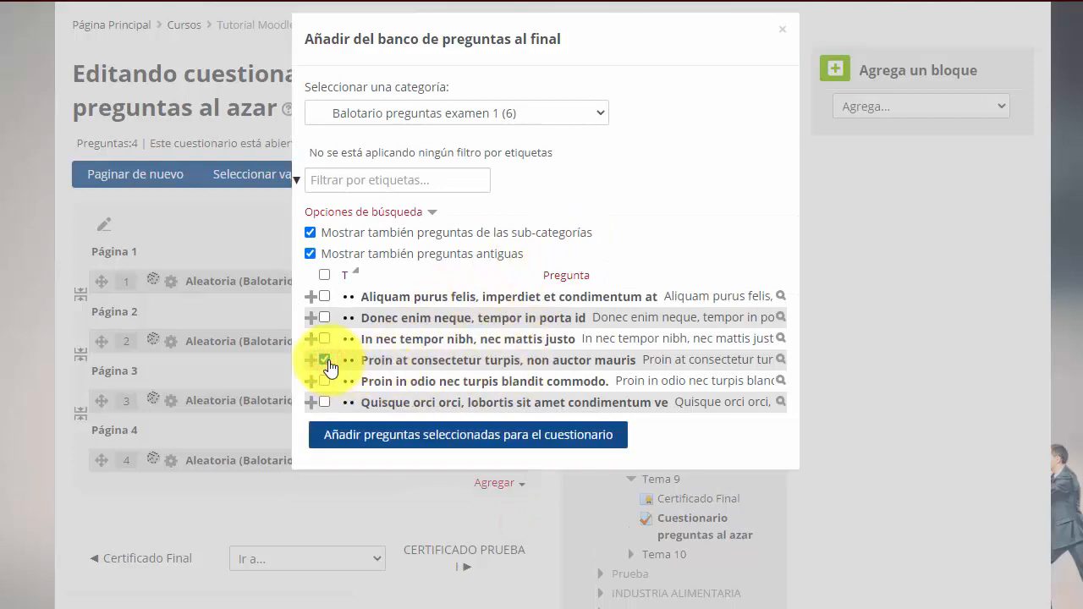
{"action": "left_click", "coordinate": [325, 360]}
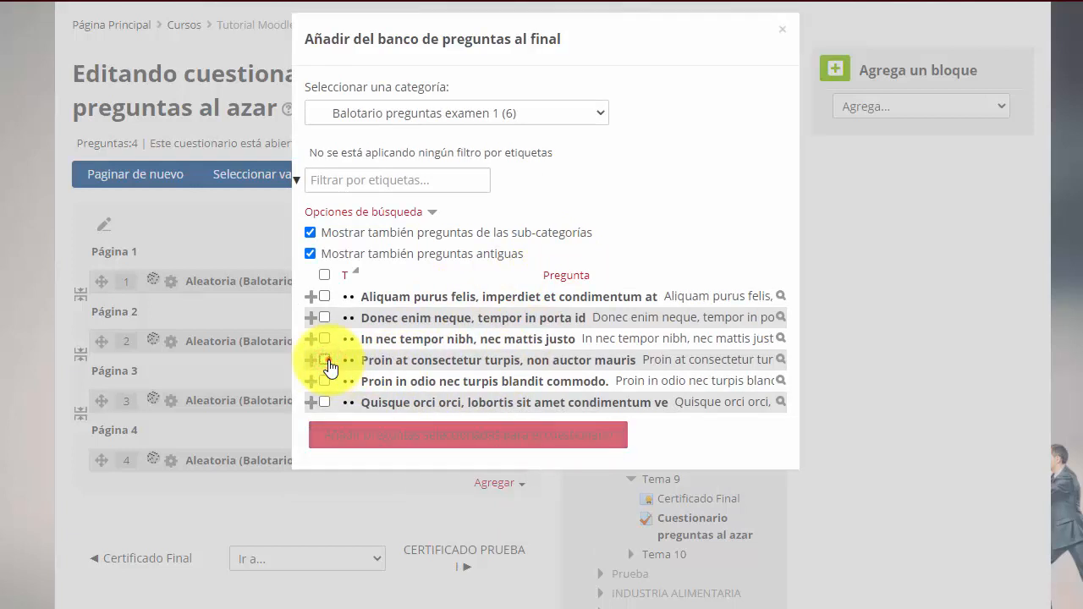
{"action": "left_click", "coordinate": [325, 360]}
{"action": "left_click", "coordinate": [327, 362]}
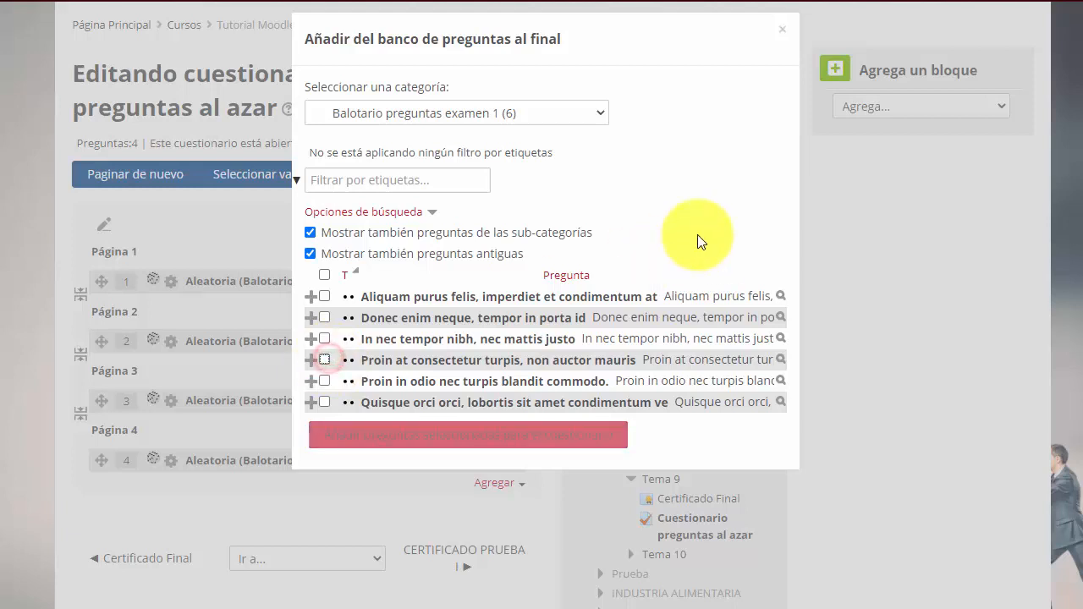
{"action": "left_click", "coordinate": [786, 41]}
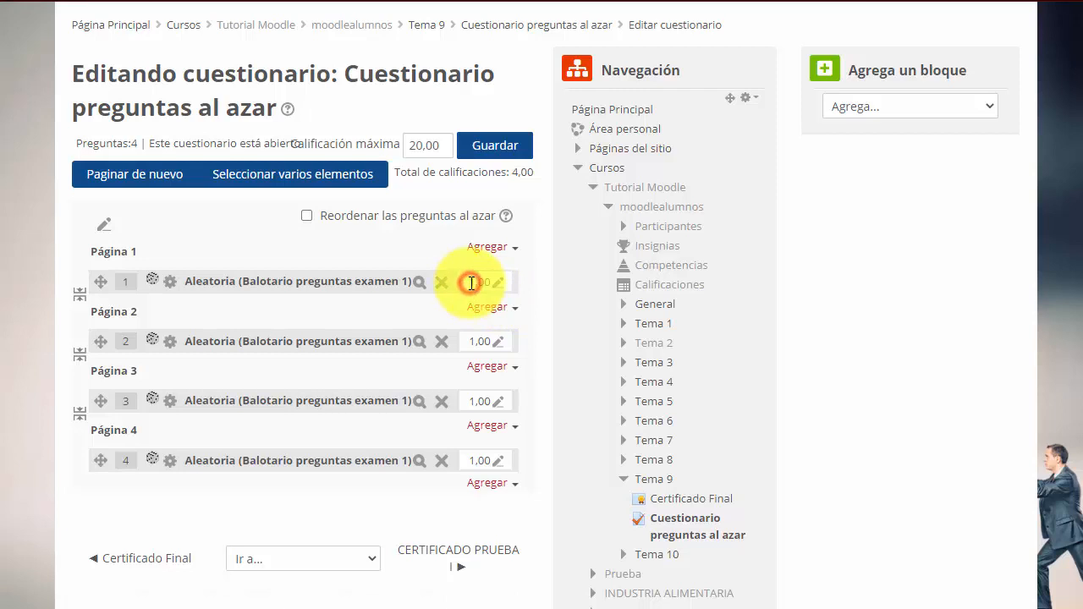
Set the marks of the random questions on Página 1 and Página 2 to 5 each
{"action": "left_click", "coordinate": [498, 290]}
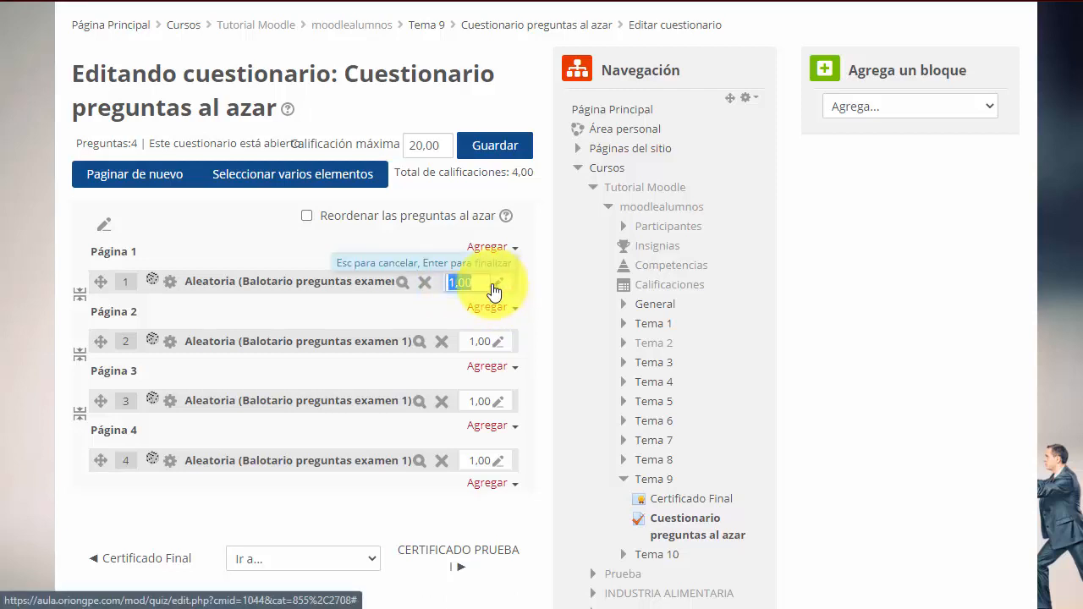
{"action": "type", "text": "1"}
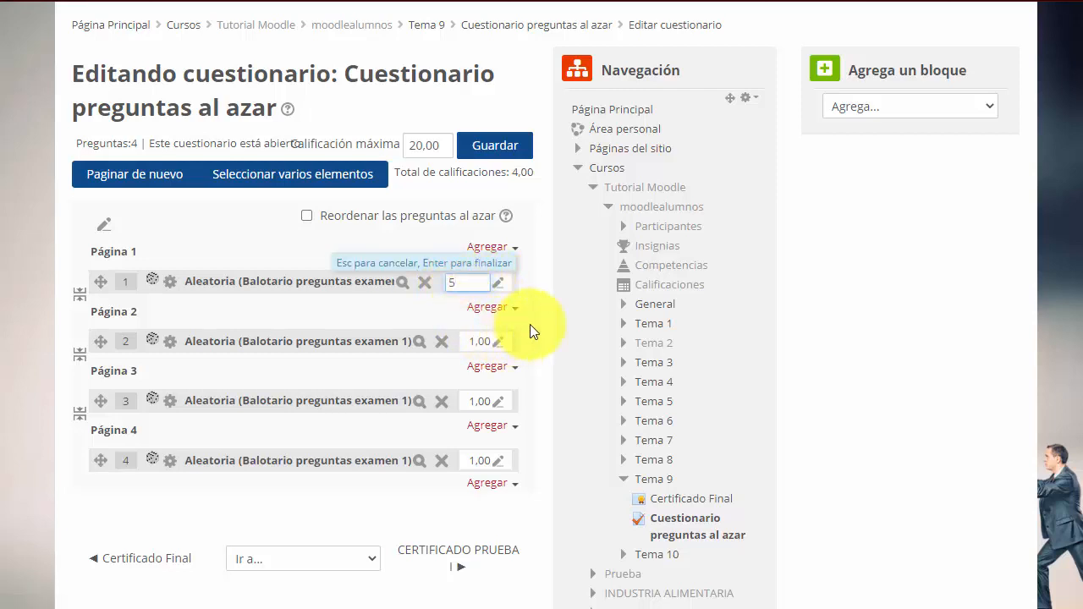
{"action": "key", "text": "Return"}
{"action": "left_click", "coordinate": [496, 288]}
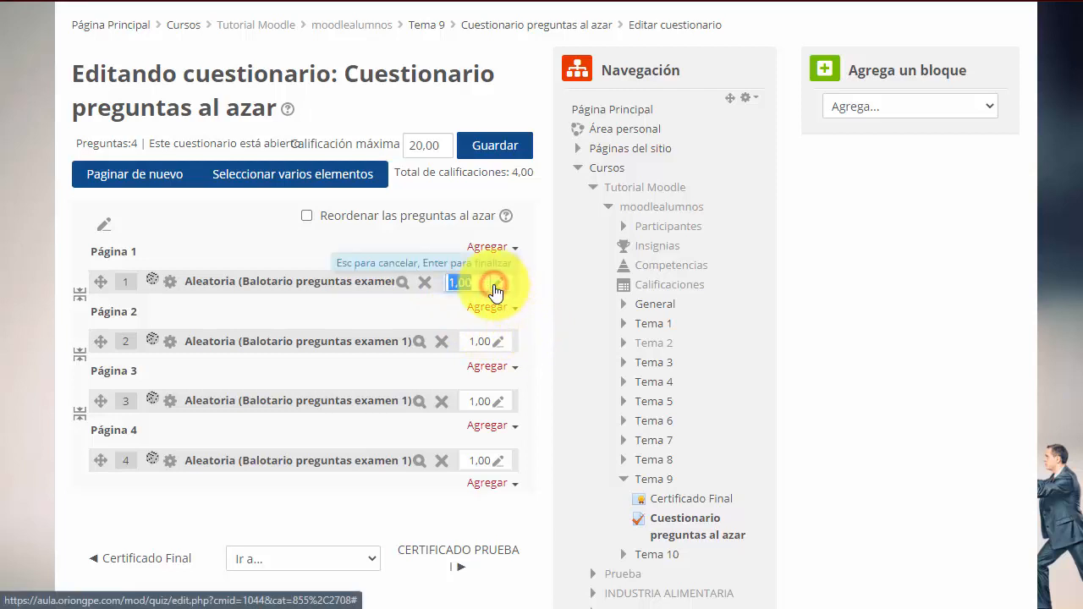
{"action": "type", "text": "5"}
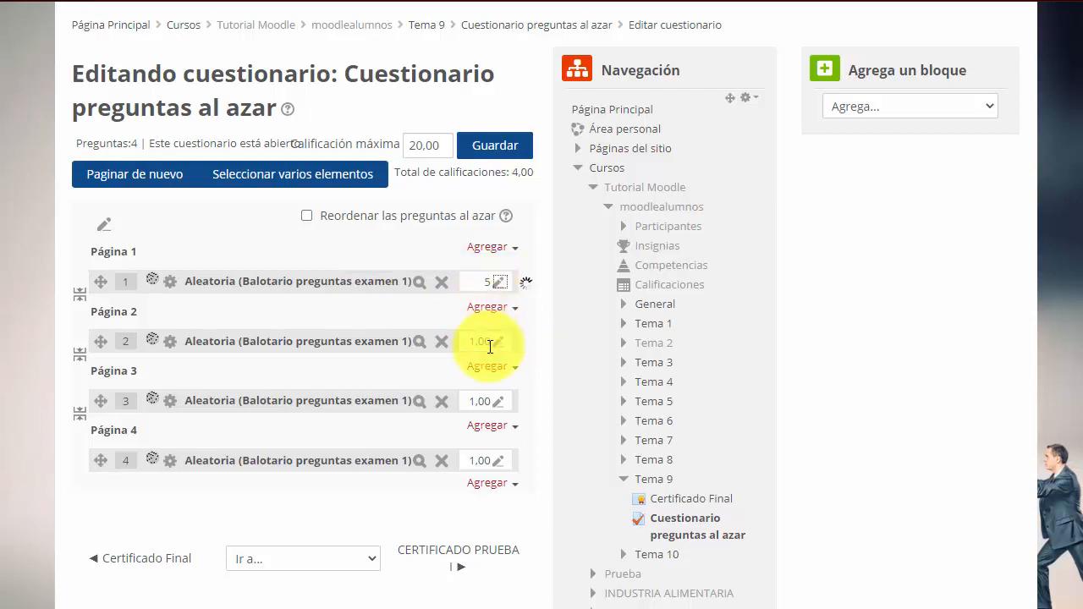
{"action": "left_click", "coordinate": [502, 345]}
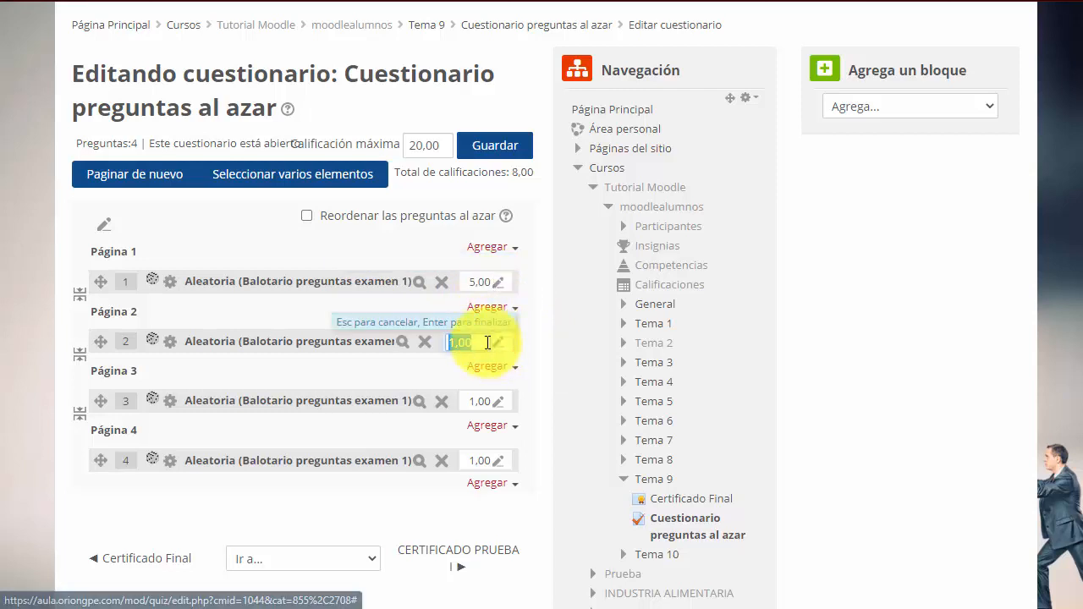
{"action": "key", "text": "Return"}
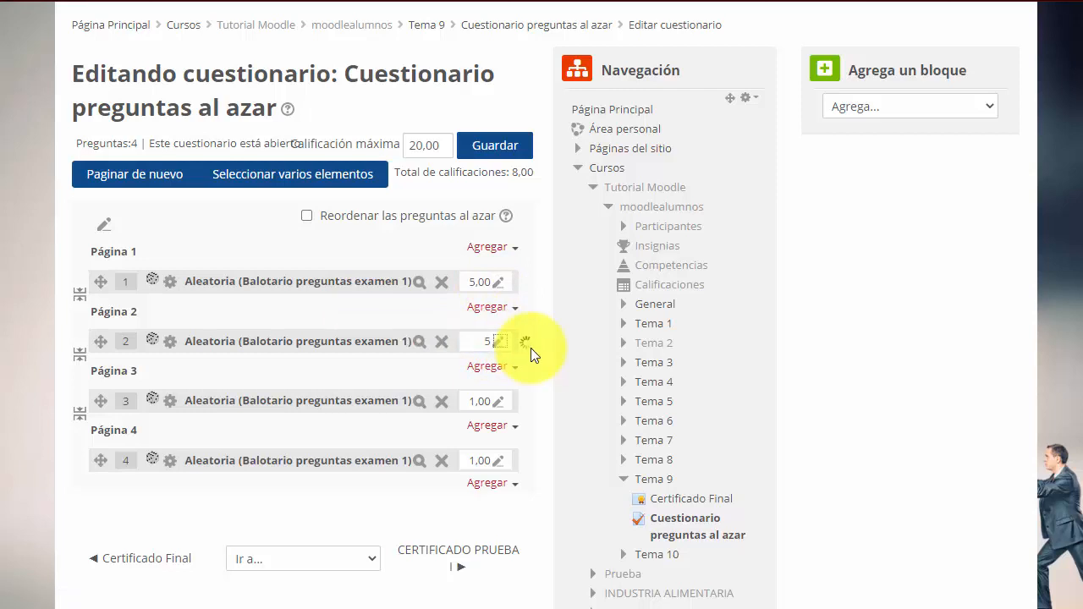
Set the marks of the random questions on Página 3 and Página 4 to 5 each and save the maximum grade of 20
{"action": "left_click", "coordinate": [500, 400]}
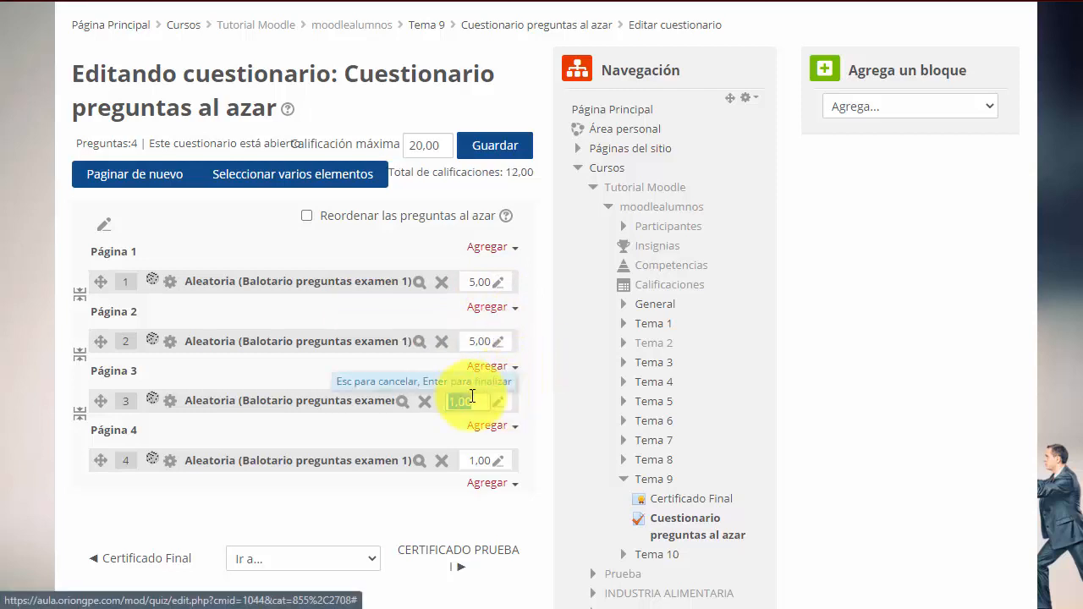
{"action": "type", "text": "5"}
{"action": "key", "text": "Return"}
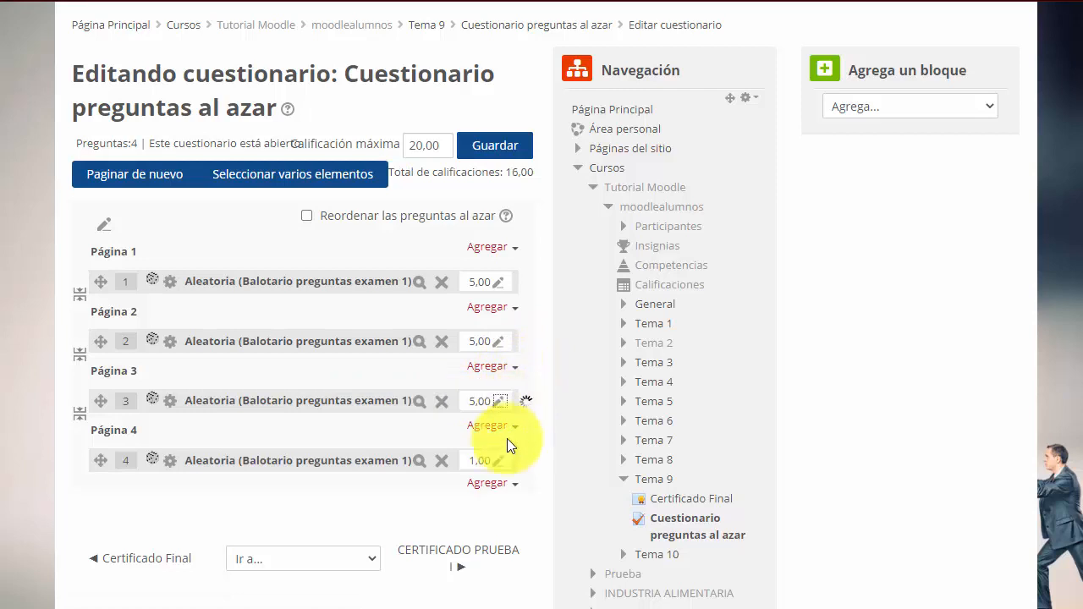
{"action": "left_click", "coordinate": [500, 462]}
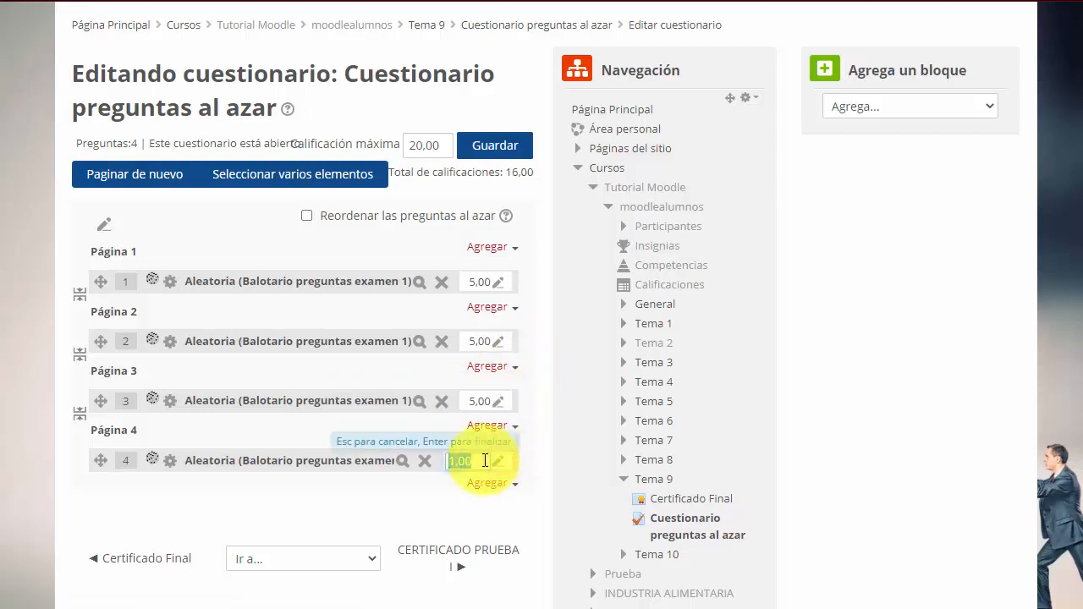
{"action": "type", "text": "5"}
{"action": "key", "text": "Return"}
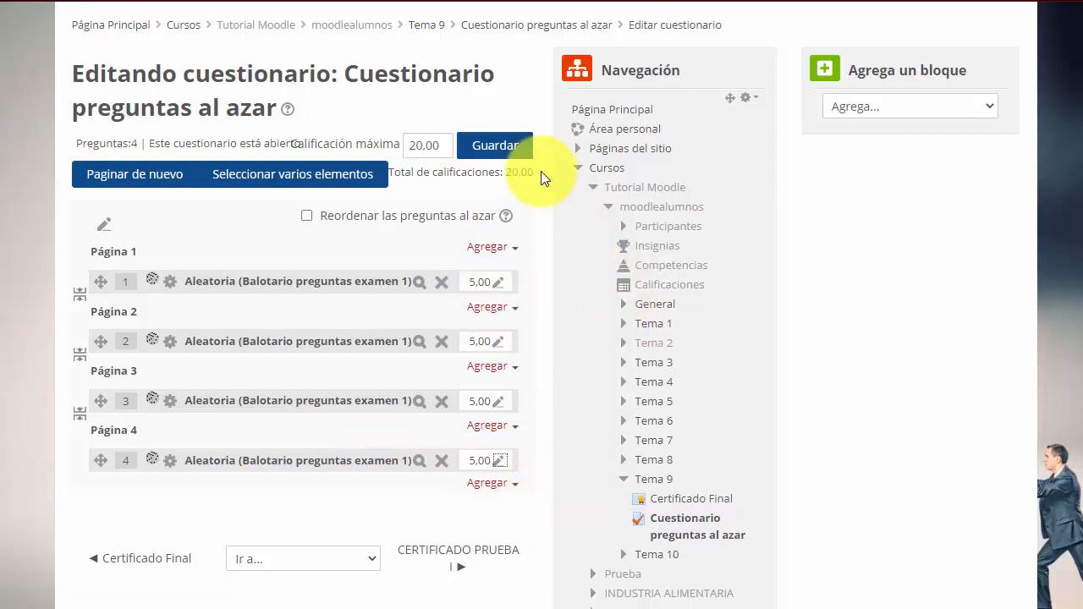
{"action": "left_click", "coordinate": [513, 156]}
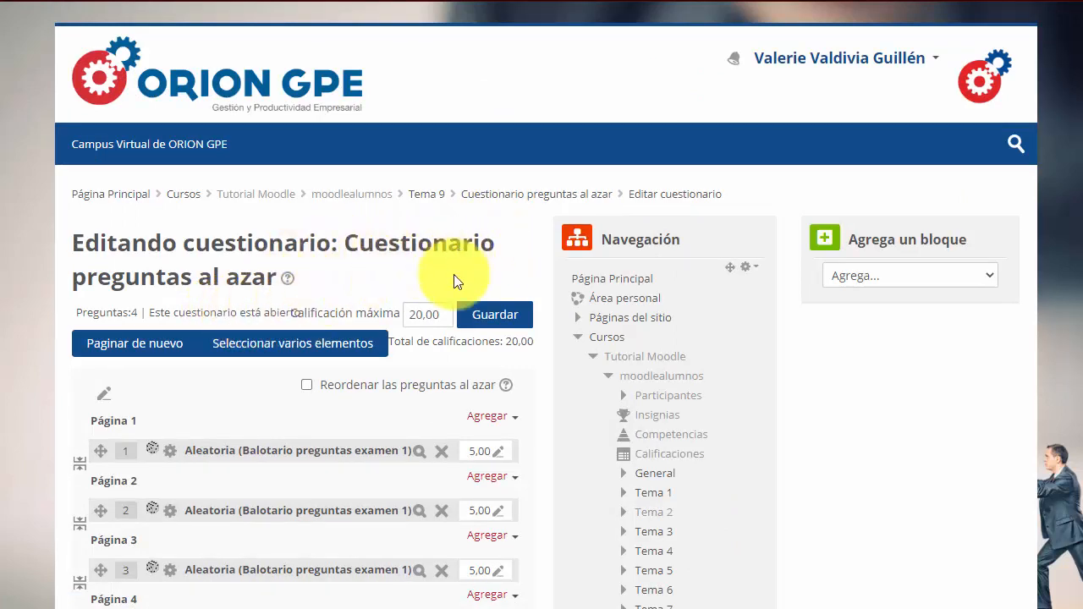
{"action": "scroll", "coordinate": [492, 350], "scroll_direction": "down", "scroll_amount": 4}
{"action": "scroll", "coordinate": [508, 350], "scroll_direction": "up", "scroll_amount": 3}
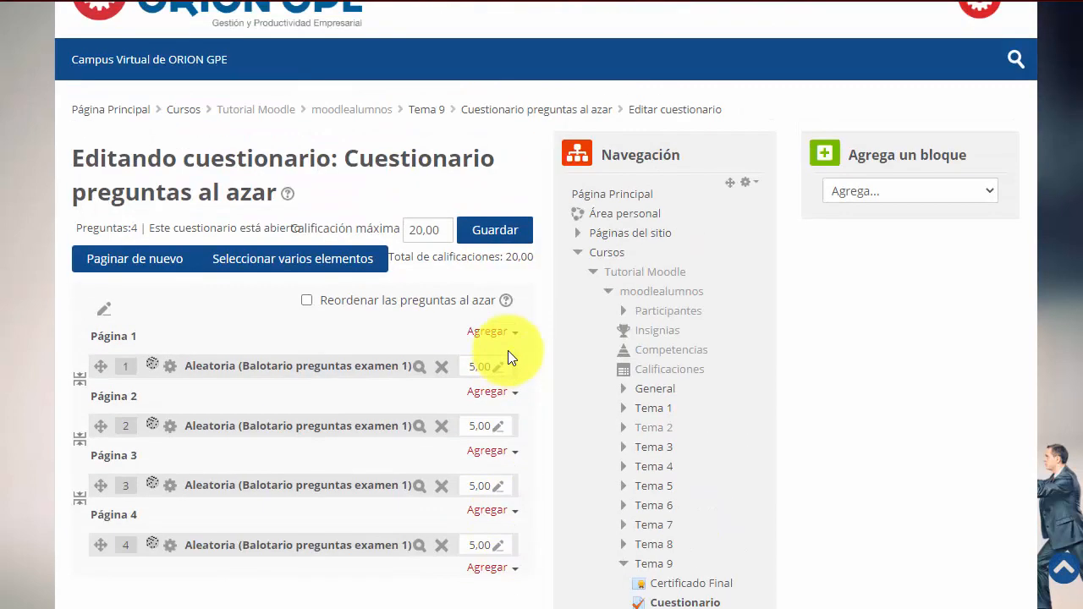
Open the "Cuestionario preguntas al azar" quiz page and start a timed preview attempt
{"action": "left_click", "coordinate": [551, 108]}
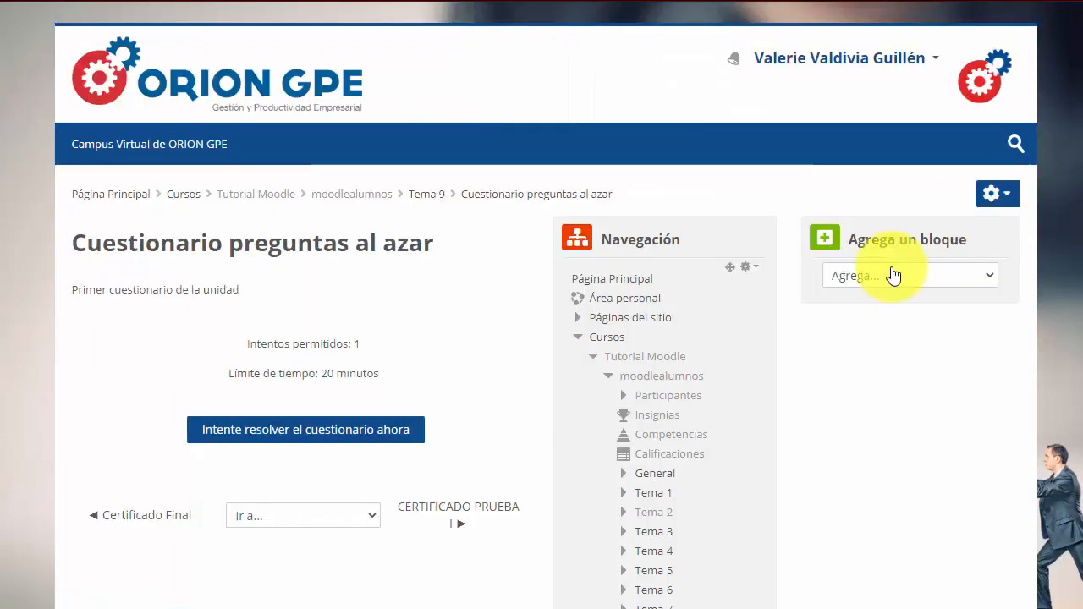
{"action": "left_click", "coordinate": [334, 429]}
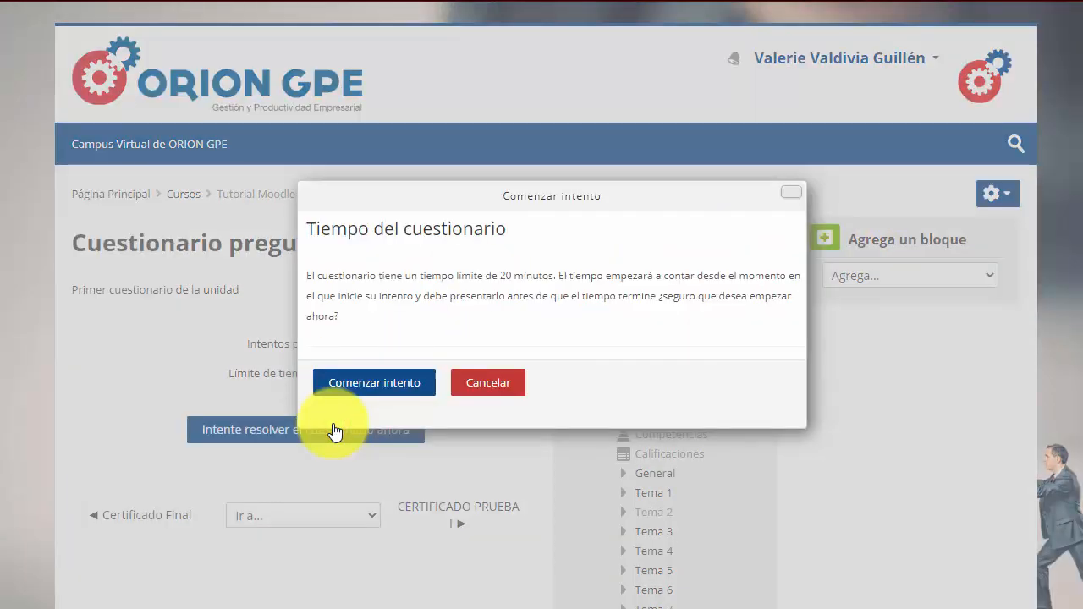
{"action": "left_click_drag", "start_coordinate": [420, 282], "coordinate": [557, 277]}
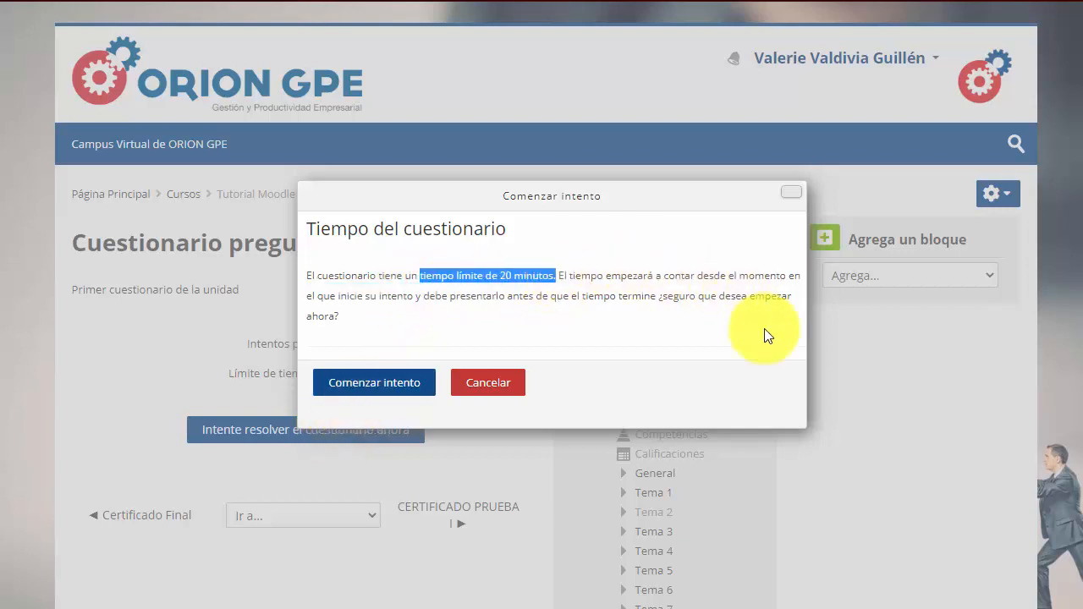
{"action": "left_click", "coordinate": [335, 384]}
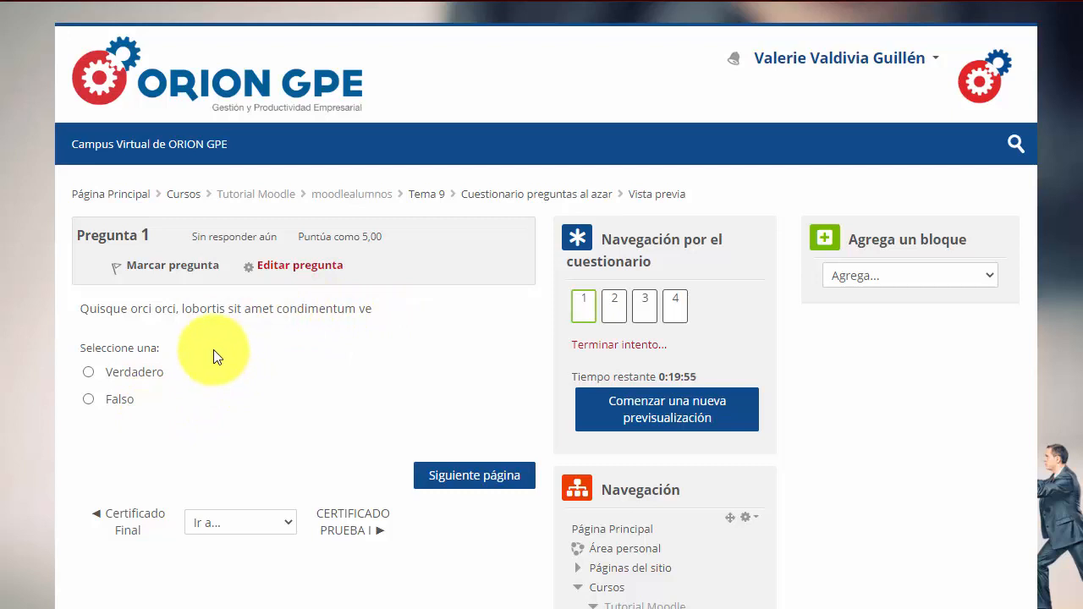
Answer question 1 of the attempt with Verdadero and question 2 with Falso
{"action": "left_click", "coordinate": [618, 314]}
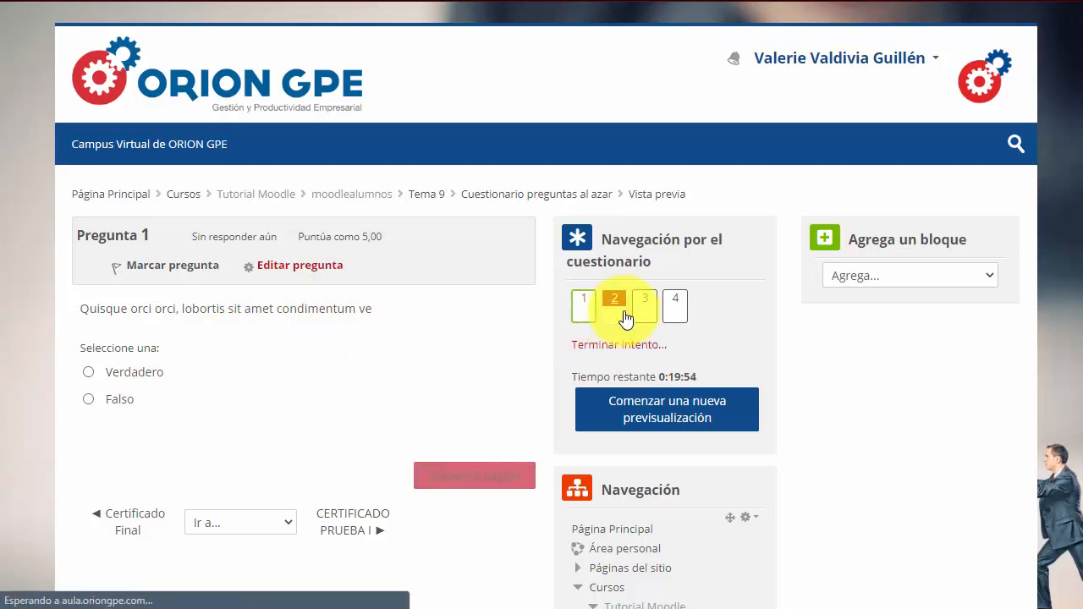
{"action": "left_click", "coordinate": [597, 309]}
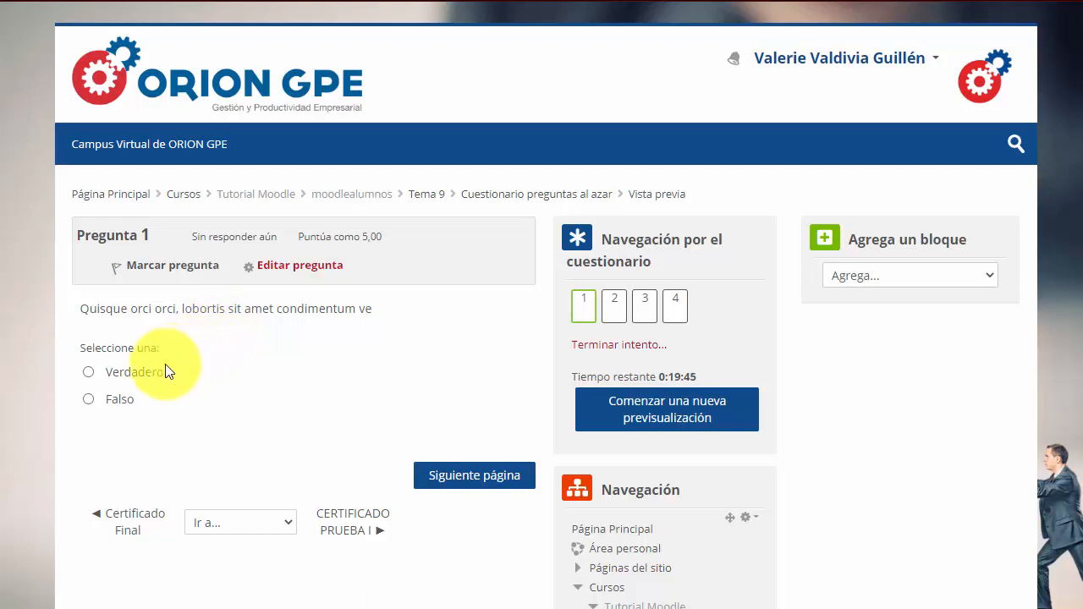
{"action": "left_click", "coordinate": [140, 373]}
{"action": "left_click", "coordinate": [443, 478]}
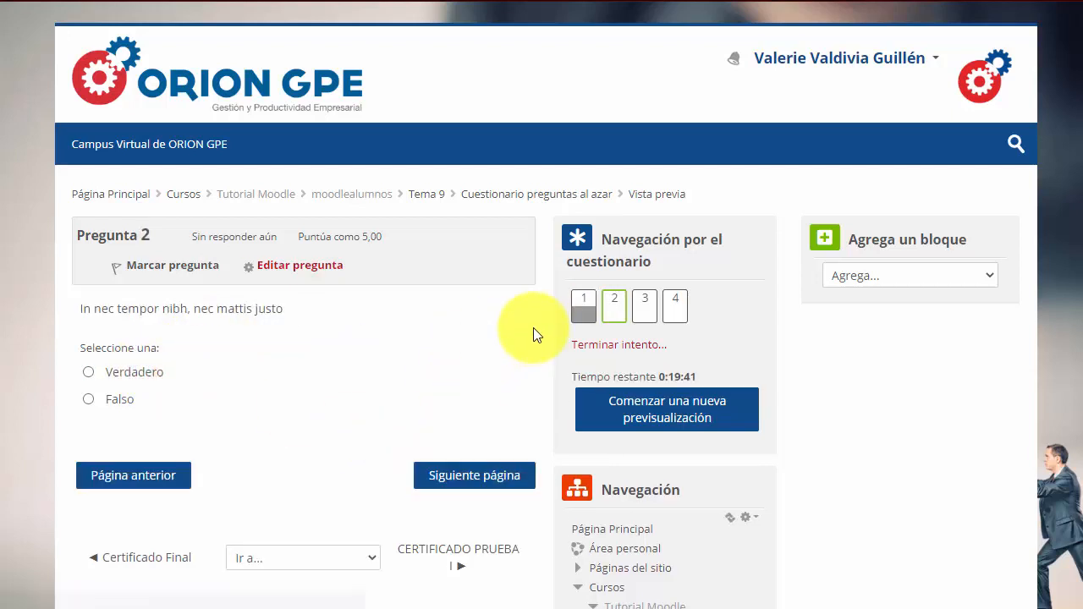
{"action": "left_click", "coordinate": [125, 411]}
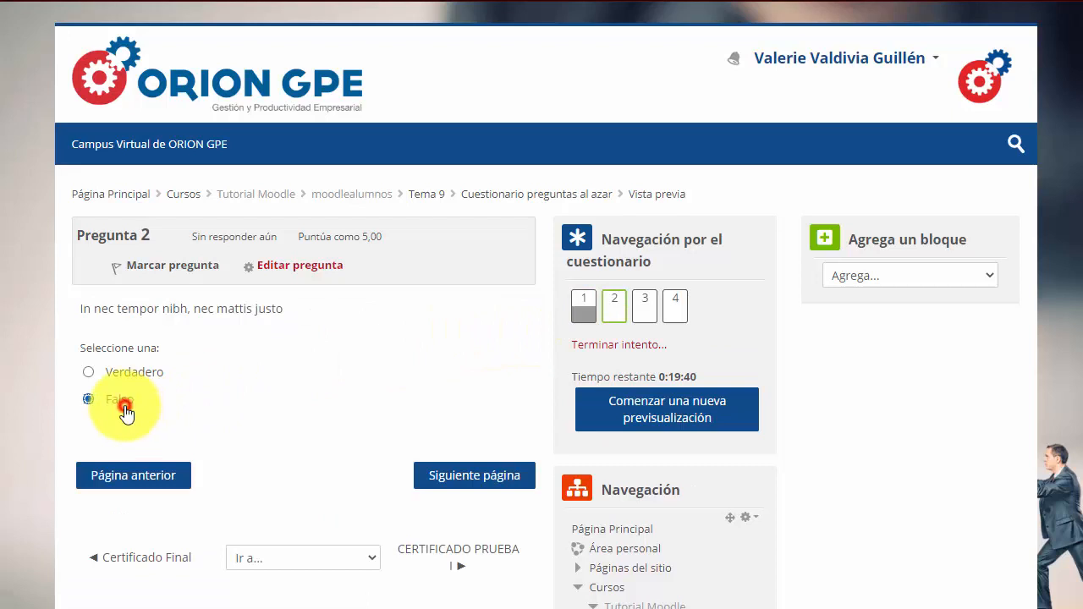
{"action": "left_click", "coordinate": [471, 476]}
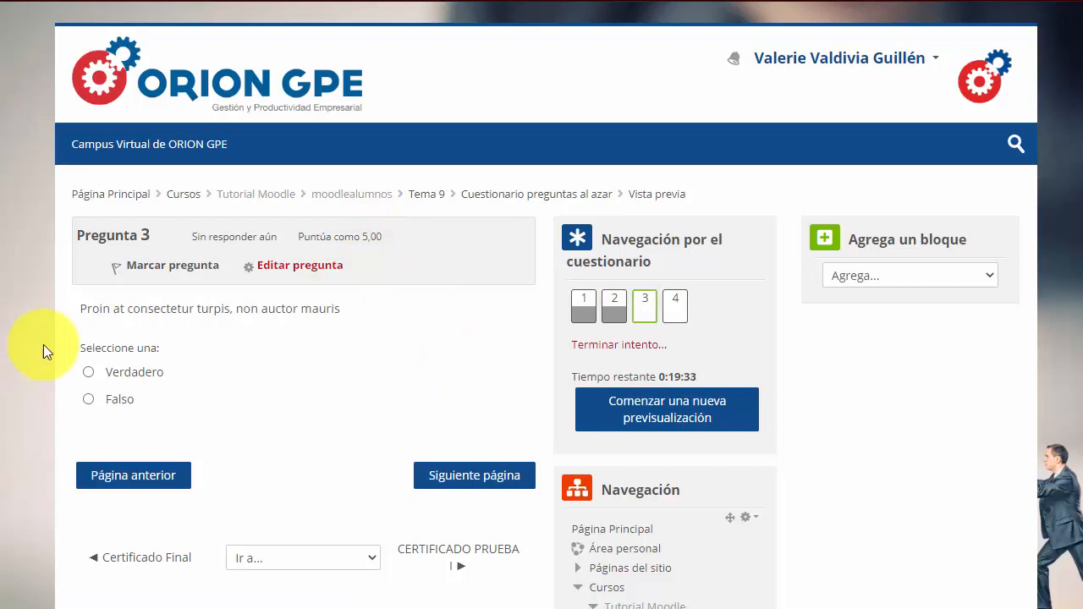
Answer questions 3 and 4 with Verdadero and end the attempt to reach its summary
{"action": "left_click", "coordinate": [117, 373]}
{"action": "left_click", "coordinate": [448, 478]}
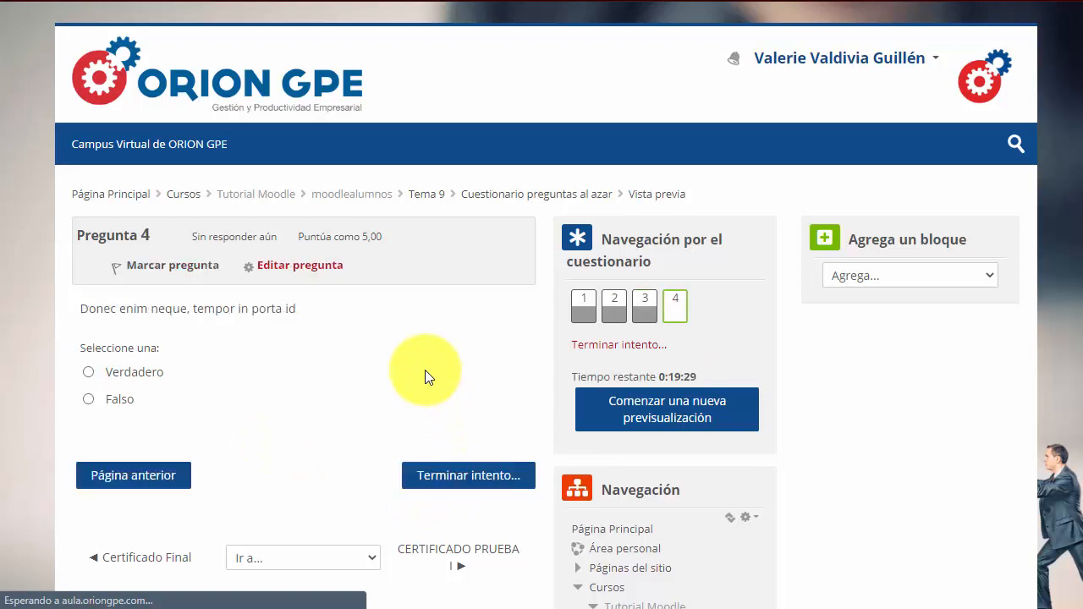
{"action": "left_click", "coordinate": [142, 370]}
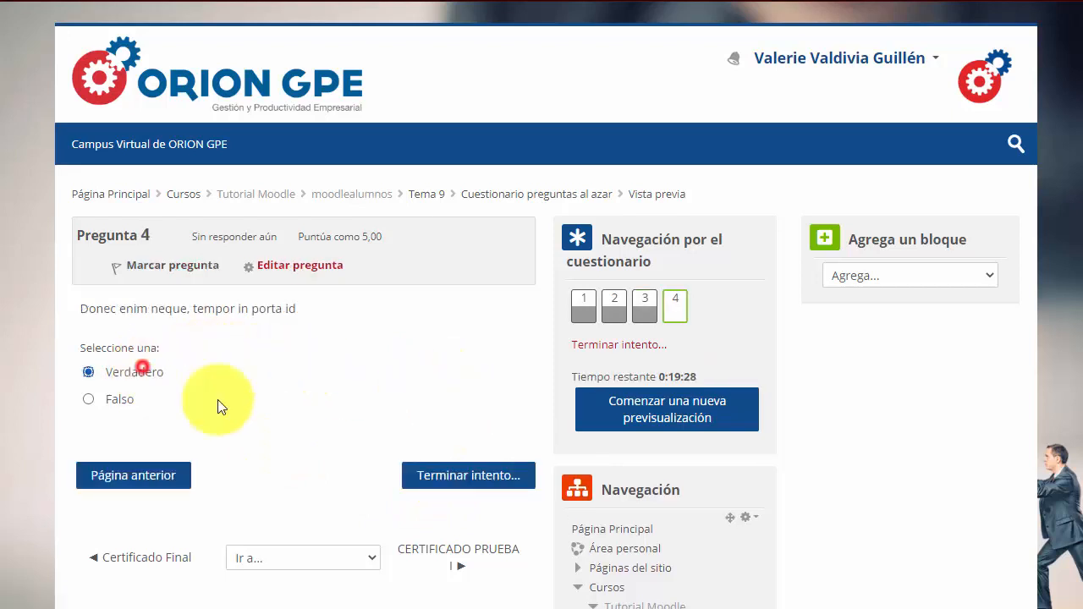
{"action": "left_click", "coordinate": [447, 475]}
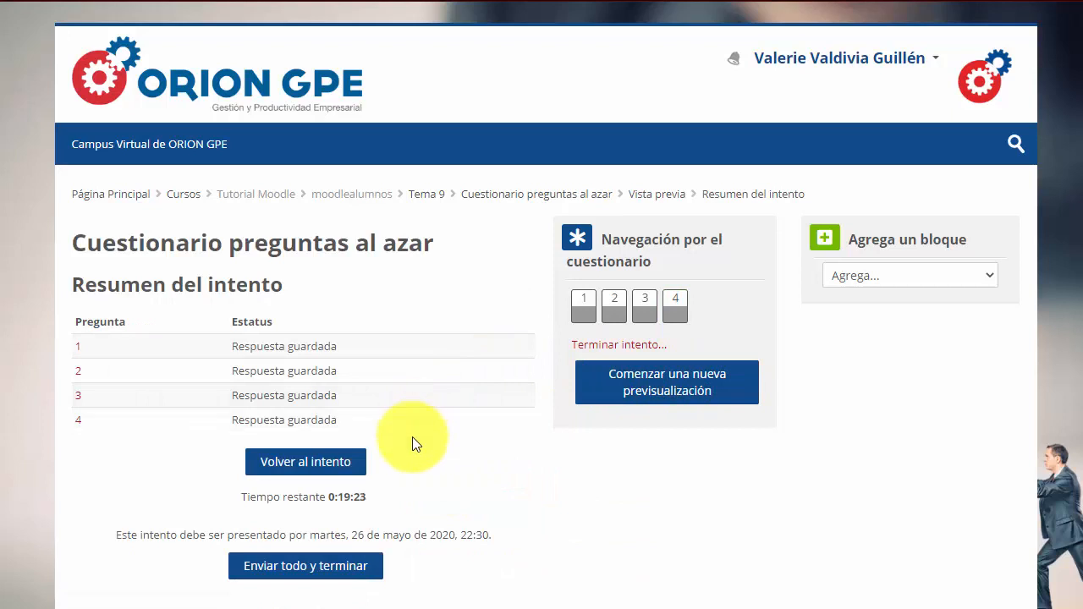
Review the attempt summary, reopen question 1 to check its saved answer, and end the attempt again
{"action": "scroll", "coordinate": [406, 449], "scroll_direction": "down", "scroll_amount": 1}
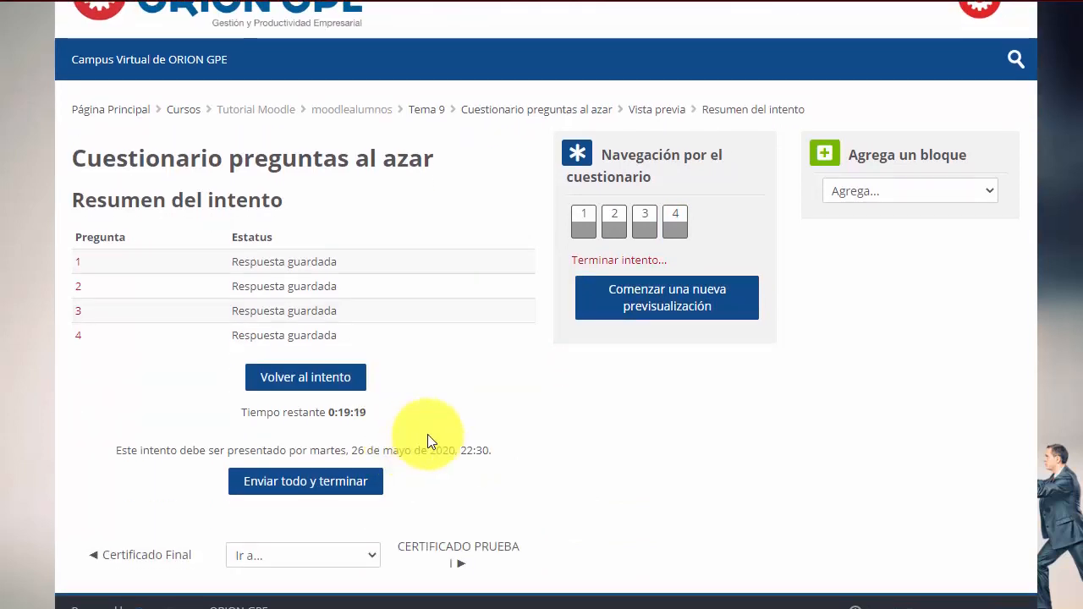
{"action": "scroll", "coordinate": [427, 435], "scroll_direction": "up", "scroll_amount": 1}
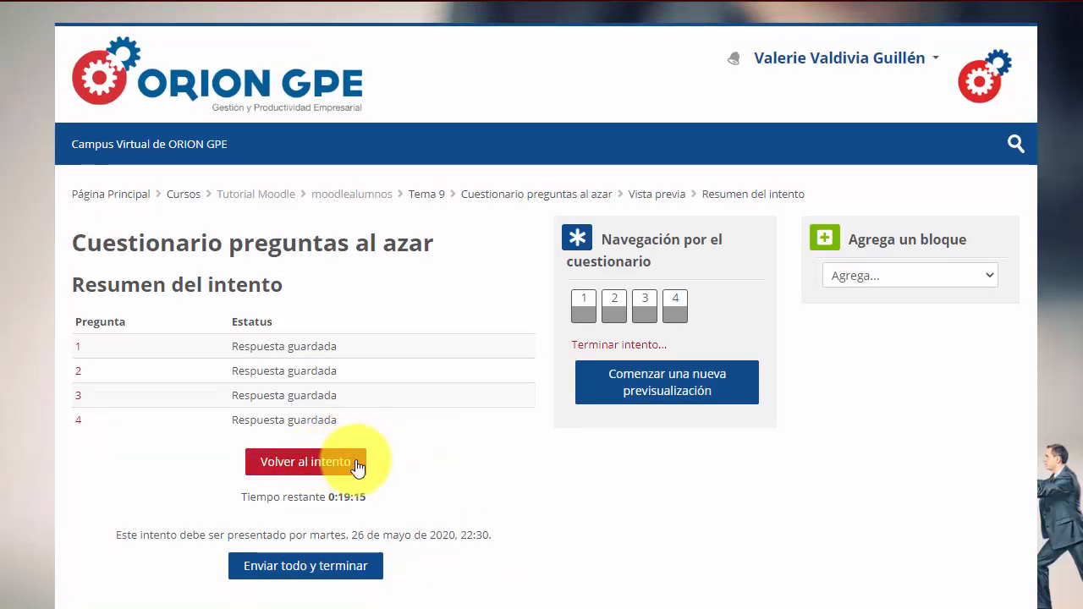
{"action": "left_click", "coordinate": [585, 304]}
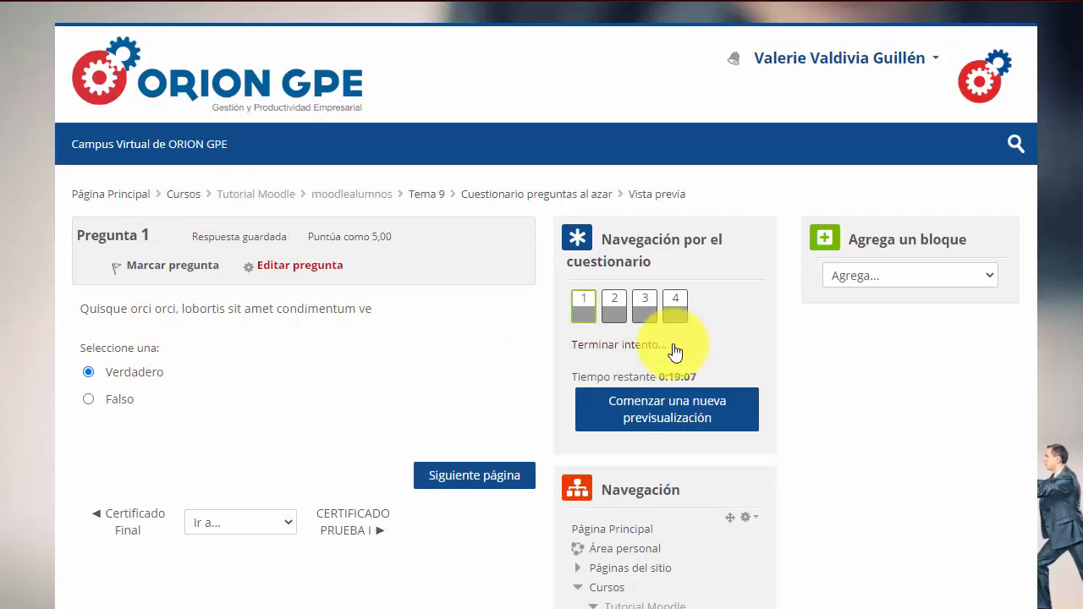
{"action": "left_click", "coordinate": [598, 347]}
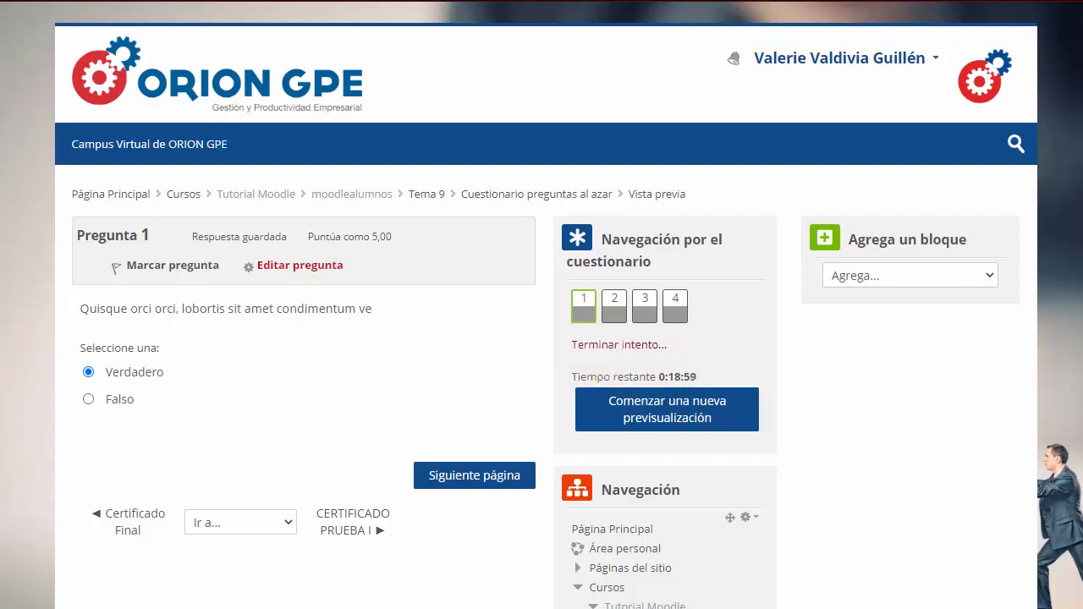